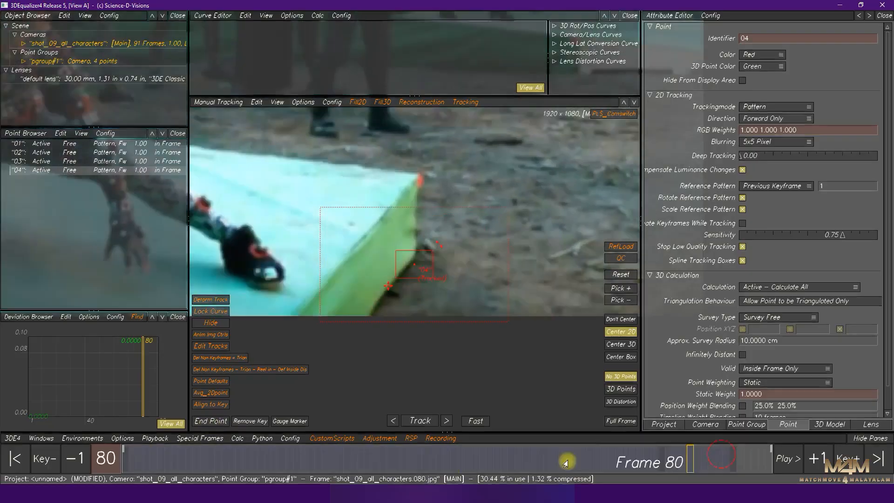
# - Place and track more pattern points on the platform and ground, forward from frame 1 and backward from frame 91
pyautogui.hotkey('alt', 'Home')
pyautogui.click(420, 420)
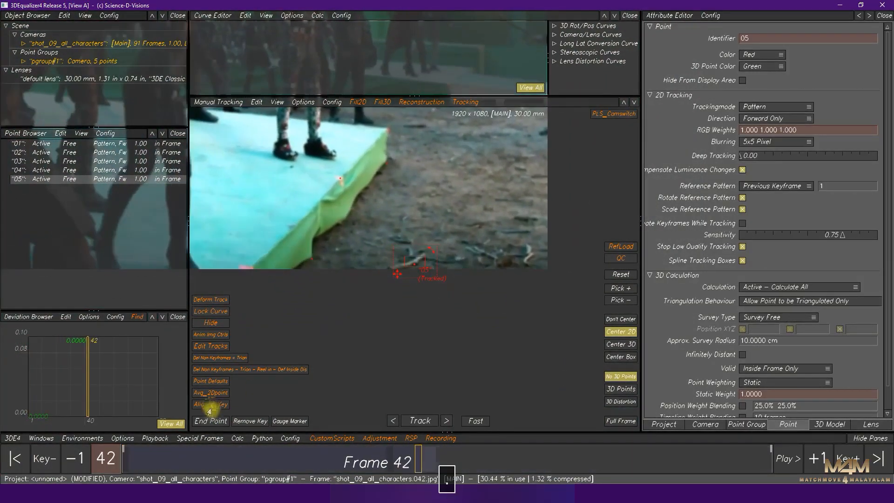
pyautogui.hotkey('alt', 'Home')
pyautogui.click(343, 293)
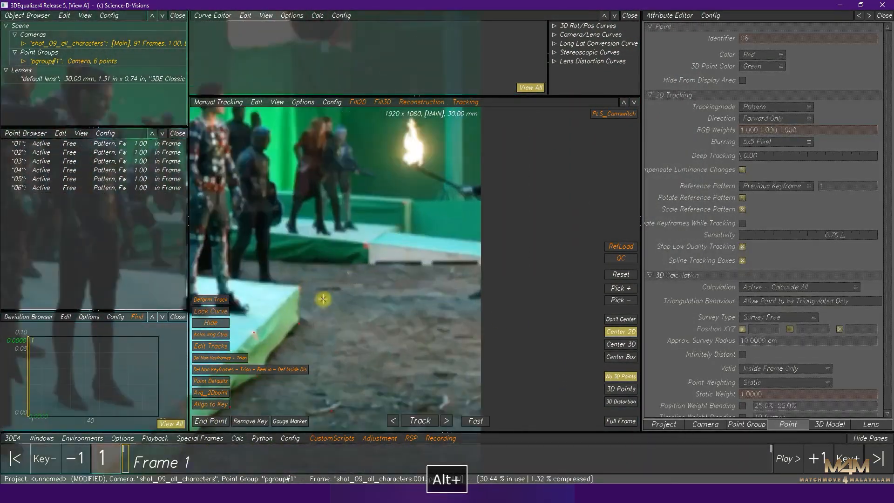
pyautogui.click(422, 421)
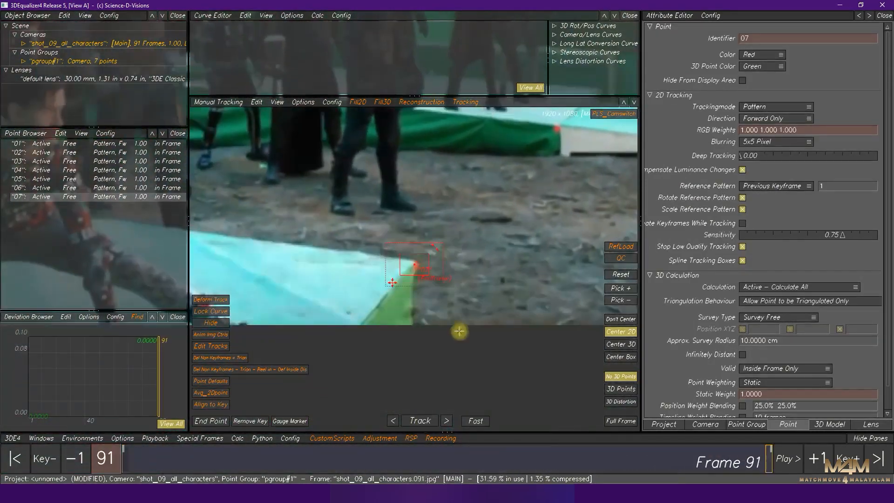
pyautogui.click(480, 317)
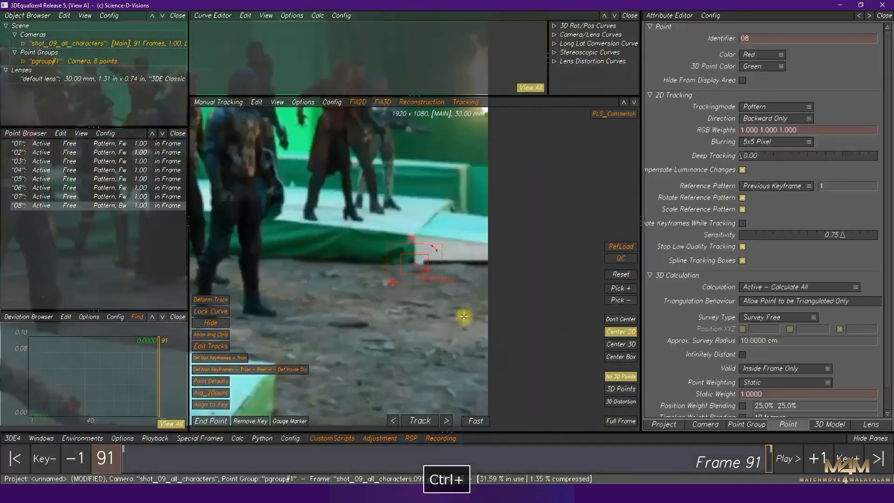
pyautogui.keyDown('ctrl'); pyautogui.click(420, 421); pyautogui.keyUp('ctrl')
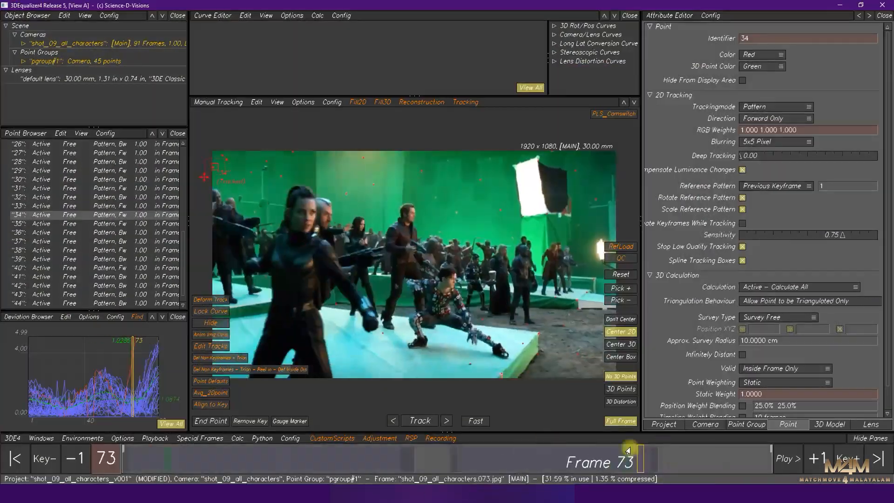
# - Add a pattern point on the platform floor at frame 85, mark it as an end point and set its direction to Backward Only
pyautogui.press('F2')
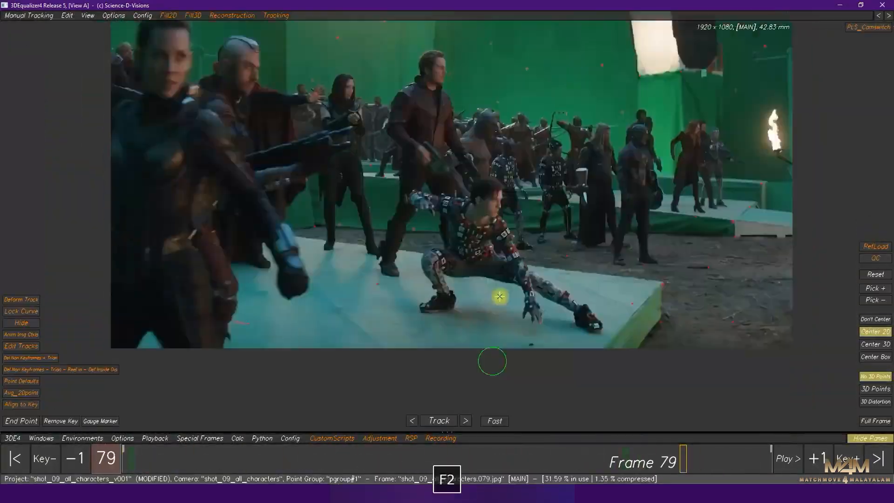
pyautogui.keyDown('ctrl'); pyautogui.scroll(5, 399, 314); pyautogui.keyUp('ctrl')
pyautogui.click(704, 449)
pyautogui.press('.')
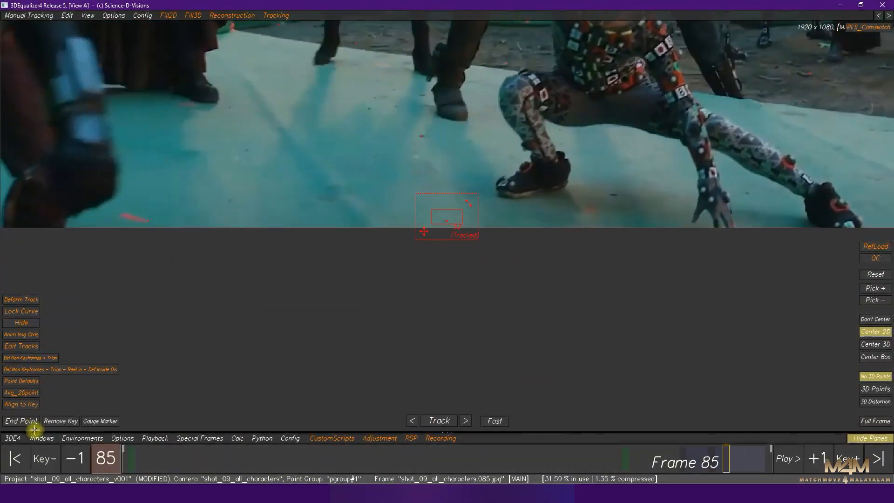
pyautogui.click(775, 118)
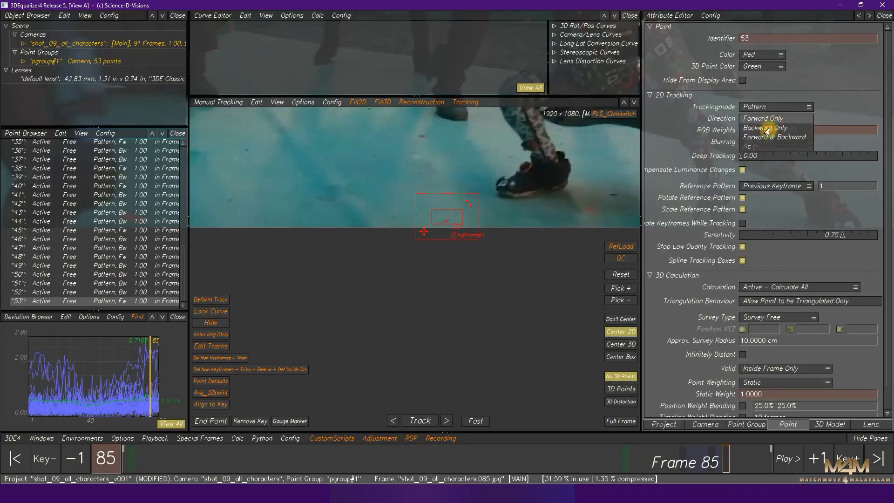
pyautogui.click(768, 129)
pyautogui.press('.')
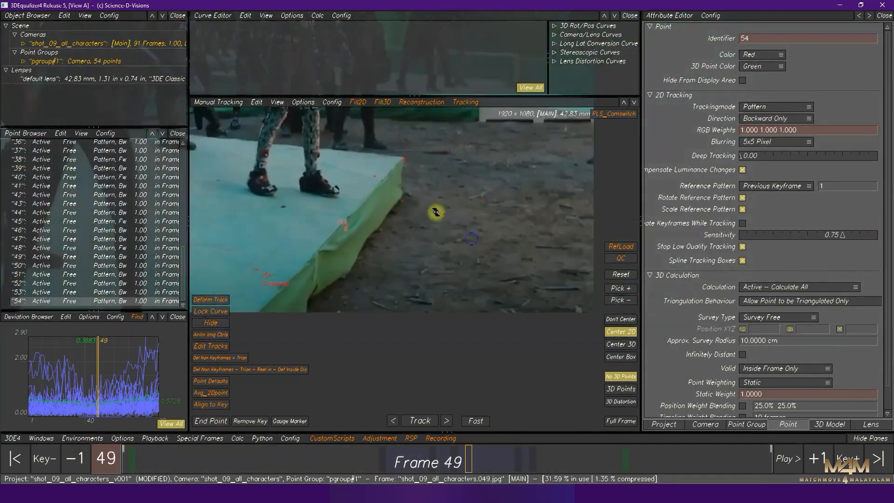
# - Track additional points on the ground and platform, starting from frames 49 and 1, and recalculate the camera
pyautogui.keyDown('ctrl'); pyautogui.click(436, 212); pyautogui.keyUp('ctrl')
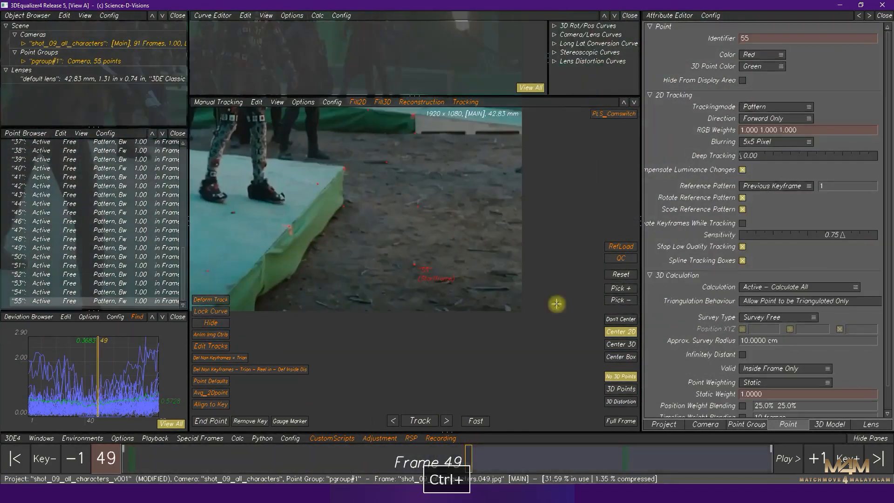
pyautogui.press('pageup')
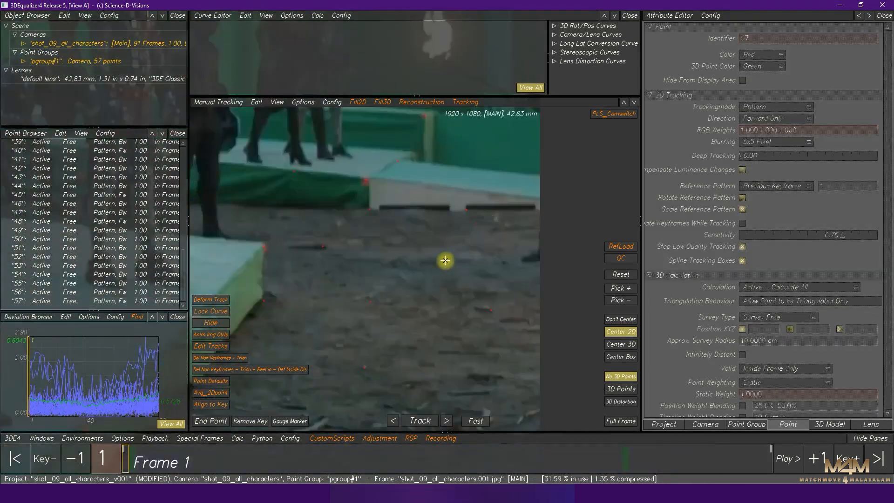
pyautogui.click(421, 420)
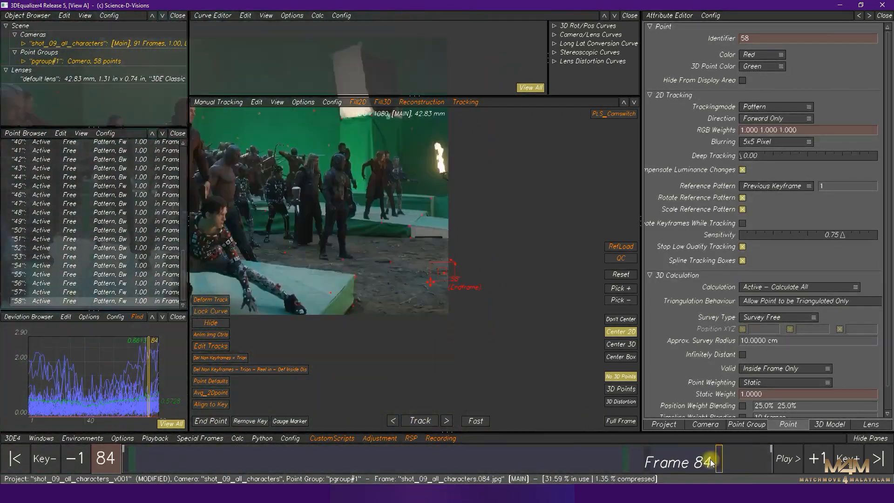
pyautogui.hotkey('alt', 'c')
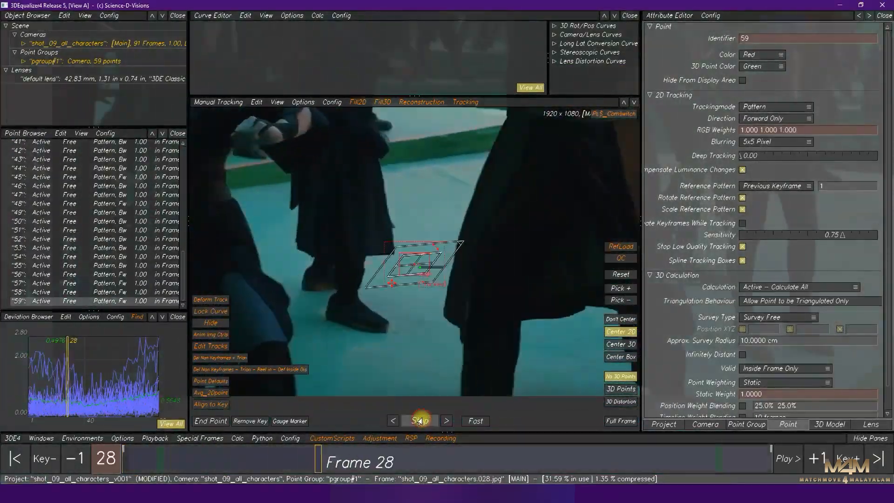
pyautogui.click(6, 456)
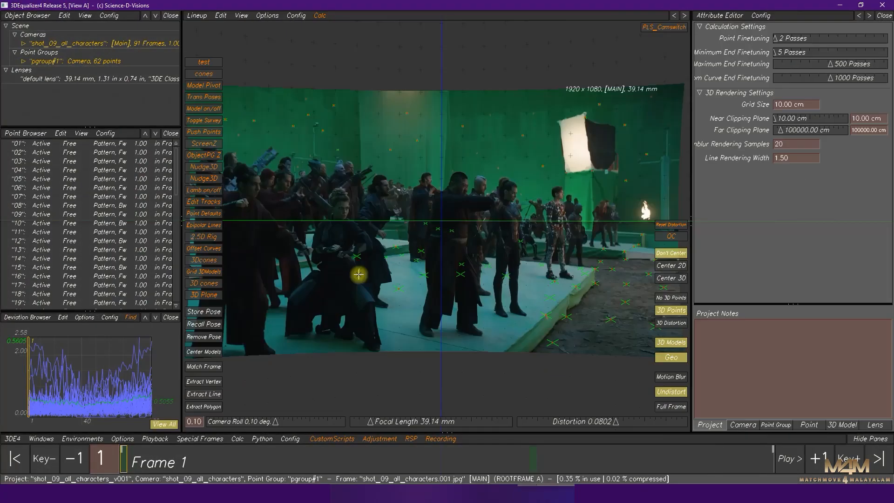
# - Export the solved project as a Maya MEL script into the shot's Maya folder
pyautogui.click(12, 439)
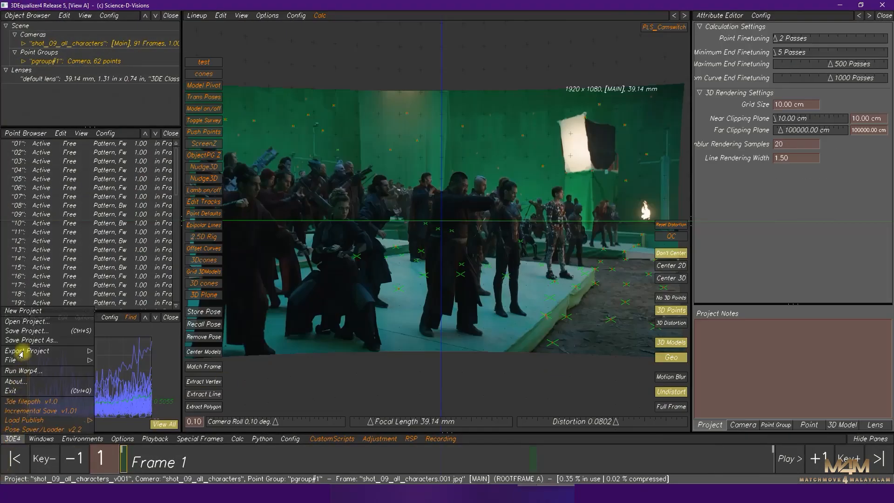
pyautogui.moveTo(21, 355)
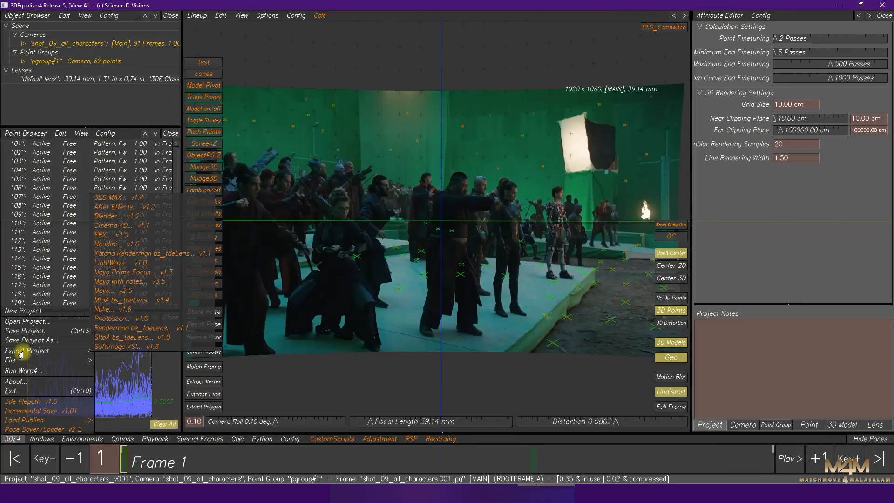
pyautogui.click(101, 294)
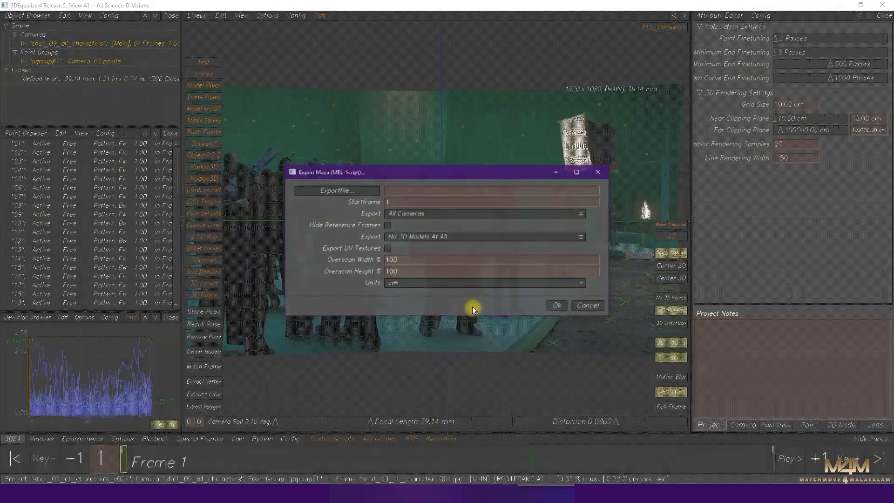
pyautogui.click(349, 190)
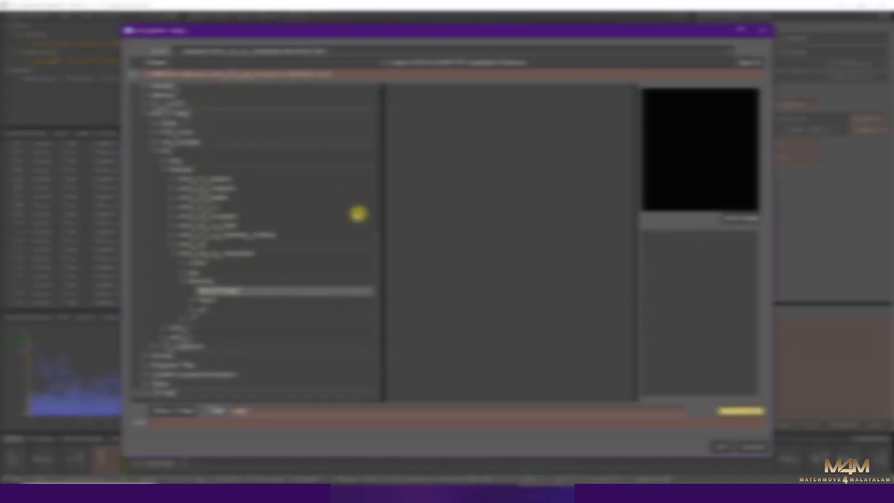
pyautogui.click(207, 301)
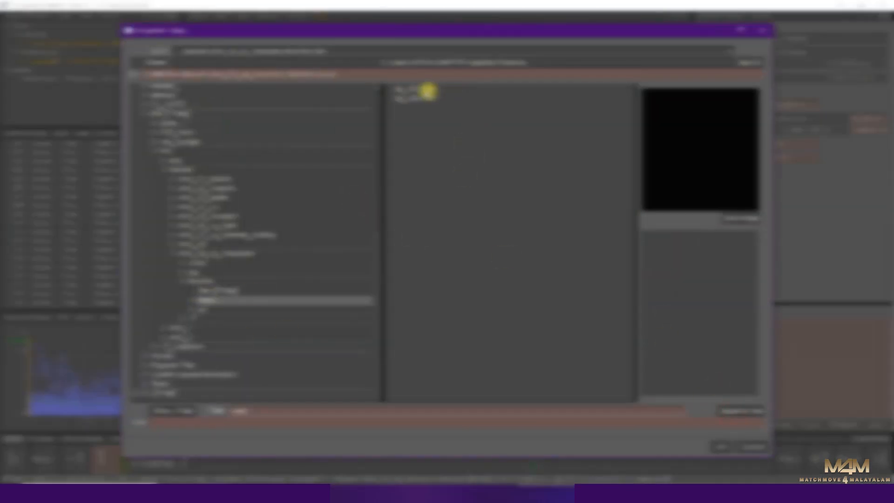
pyautogui.click(428, 97)
pyautogui.click(727, 449)
pyautogui.click(554, 305)
pyautogui.click(488, 262)
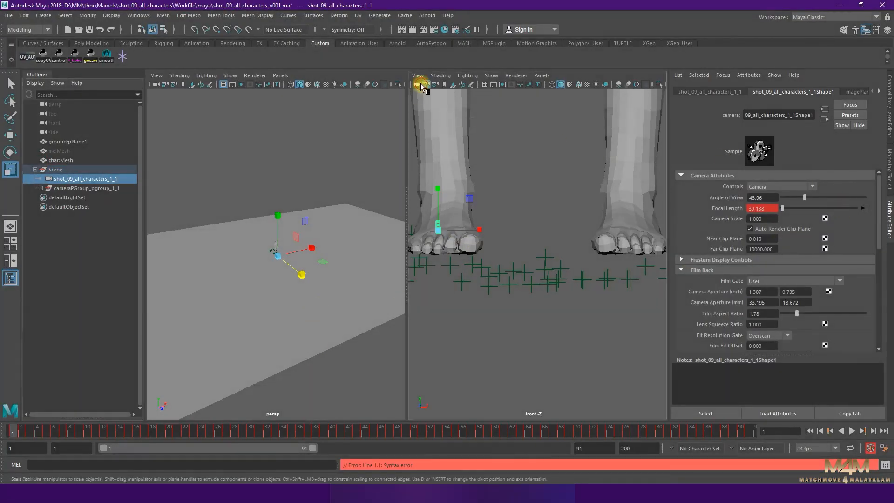
# - In Maya, set the animation end frame to 91
pyautogui.click(421, 86)
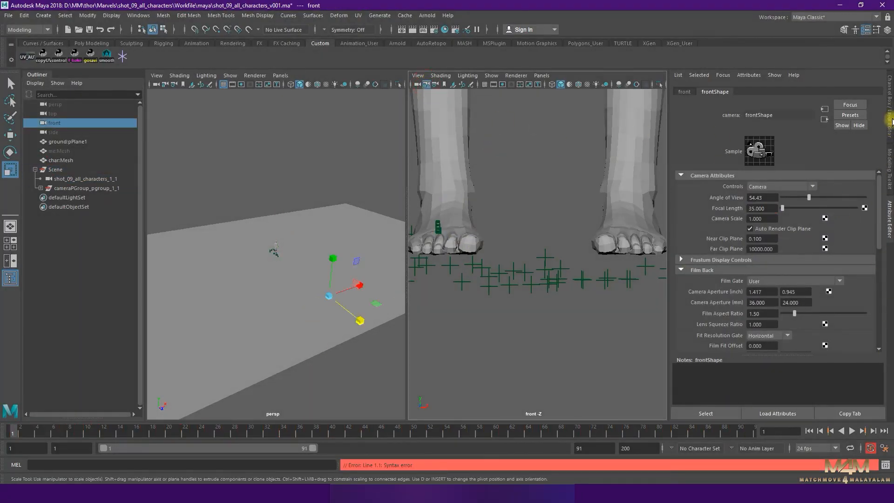
pyautogui.click(891, 120)
pyautogui.doubleClick(628, 448)
pyautogui.write('91')
pyautogui.press('Return')
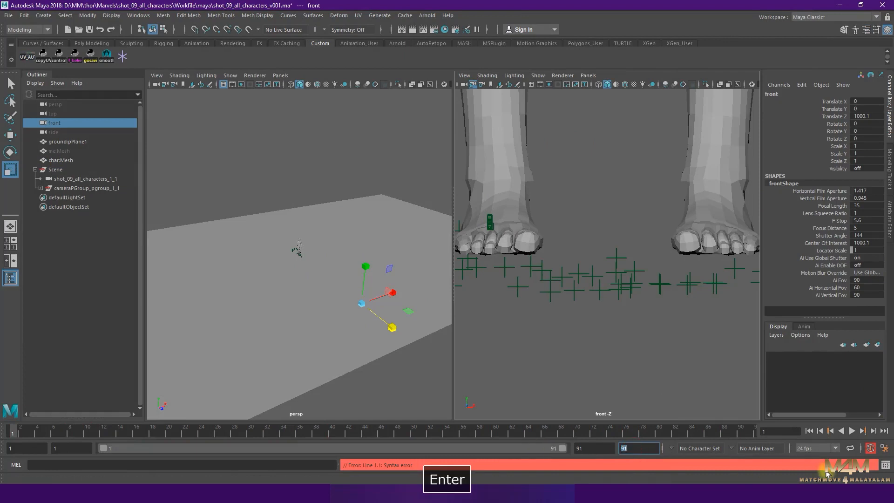
# - Look through the tracked camera shot_09_all_characters_1_1 in the viewport that shows the front view
pyautogui.click(587, 75)
pyautogui.moveTo(677, 85)
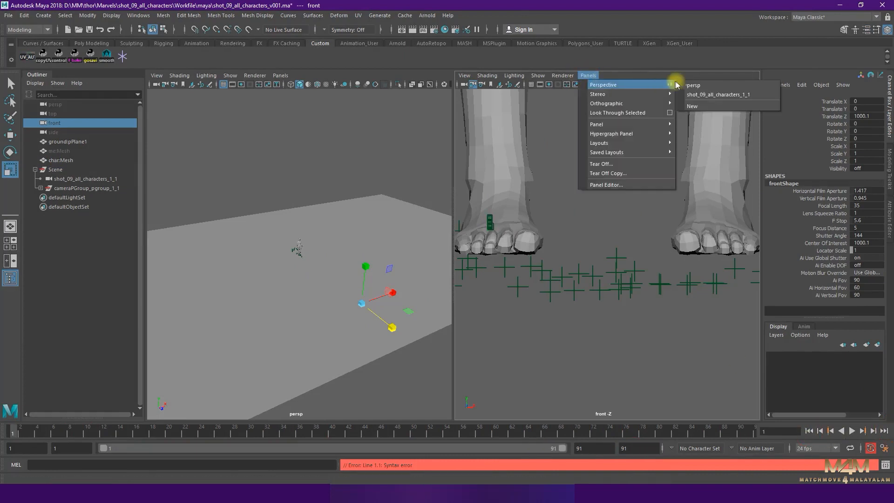
pyautogui.click(718, 94)
# - Set the tracked camera's near clip plane to 1 and review its image plane's placement and sequence settings
pyautogui.click(472, 85)
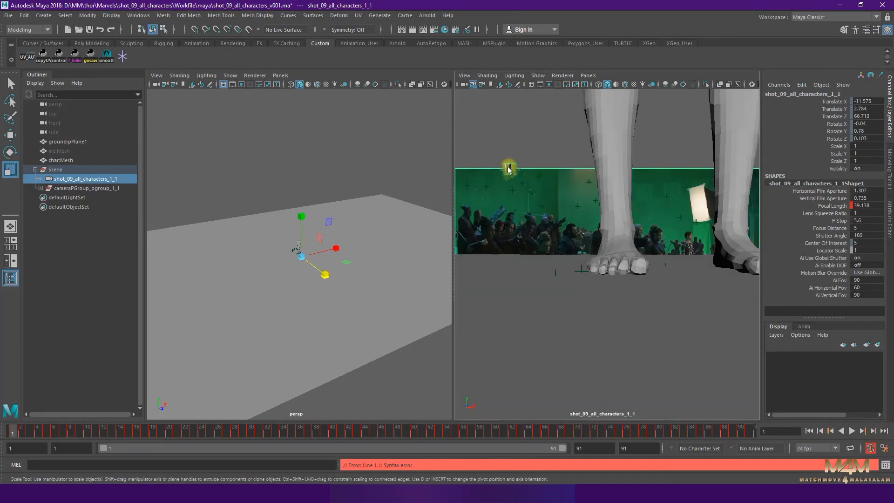
pyautogui.click(482, 85)
pyautogui.moveTo(773, 238); pyautogui.dragTo(555, 239)
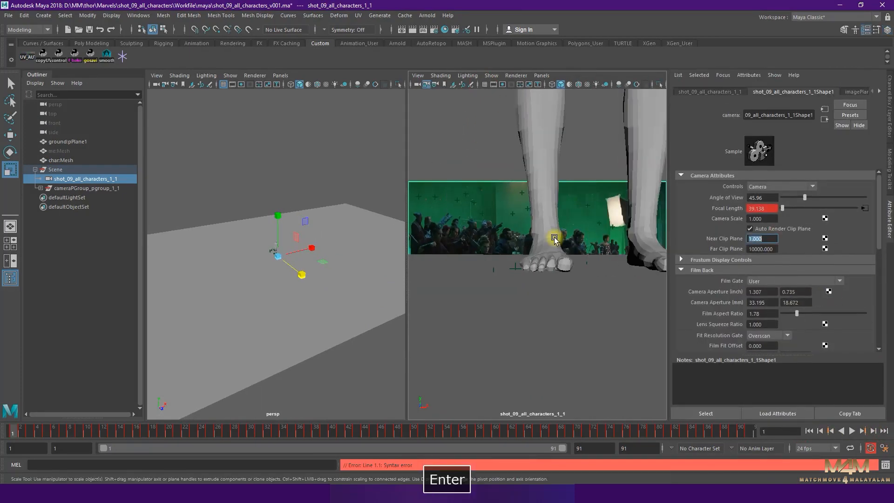
pyautogui.click(851, 93)
pyautogui.scroll(-5, 798, 234)
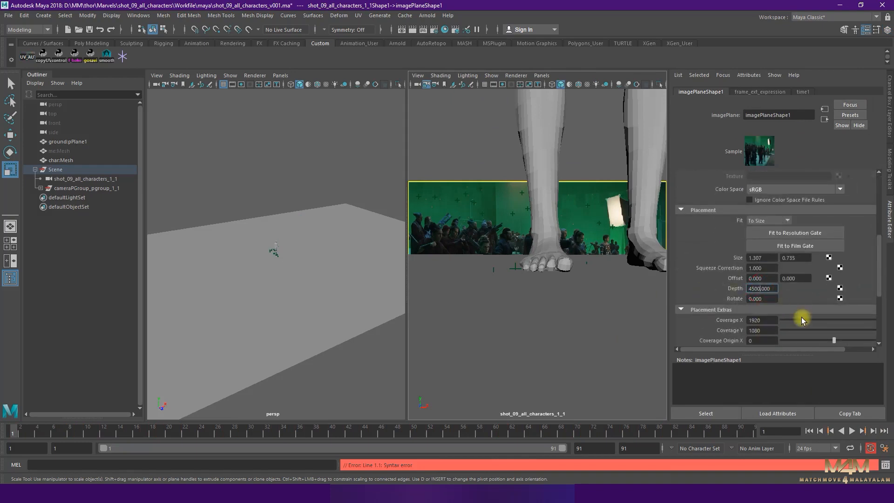
pyautogui.scroll(4, 865, 244)
pyautogui.scroll(-3, 866, 244)
pyautogui.scroll(3, 867, 244)
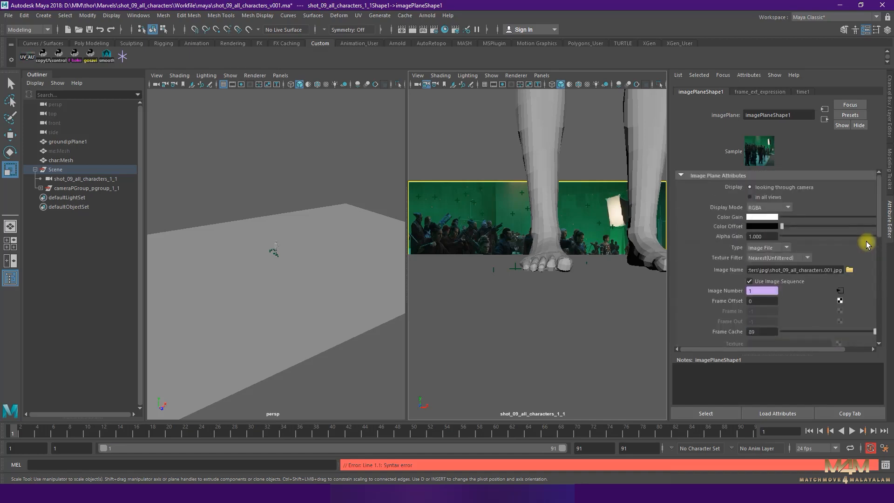
# - Show wireframe on shaded over the footage in the tracked-camera view and use the default material in the perspective view
pyautogui.click(296, 302)
pyautogui.click(574, 134)
pyautogui.click(579, 84)
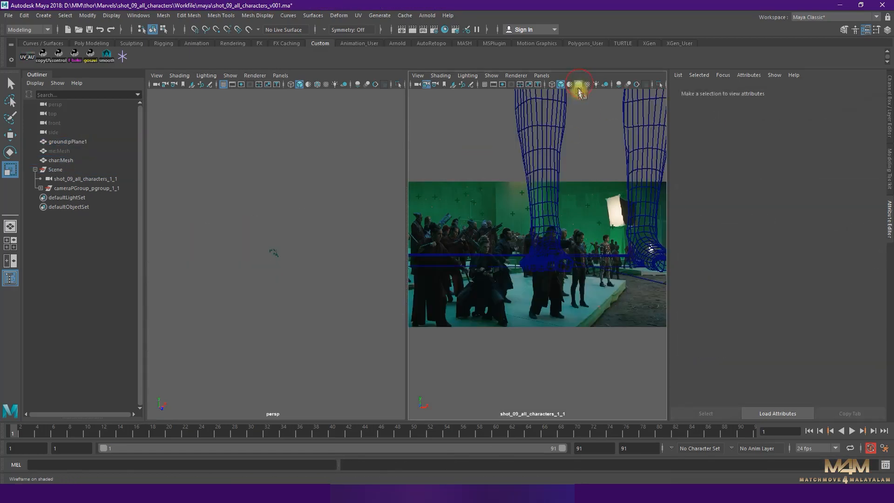
pyautogui.click(308, 84)
pyautogui.keyDown('alt'); pyautogui.moveTo(309, 266); pyautogui.dragTo(323, 242); pyautogui.keyUp('alt')
# - Select the Scene group with the Move tool to check its locators, and hide the ground plane ground:pPlane1
pyautogui.press('w')
pyautogui.click(67, 171)
pyautogui.press('w')
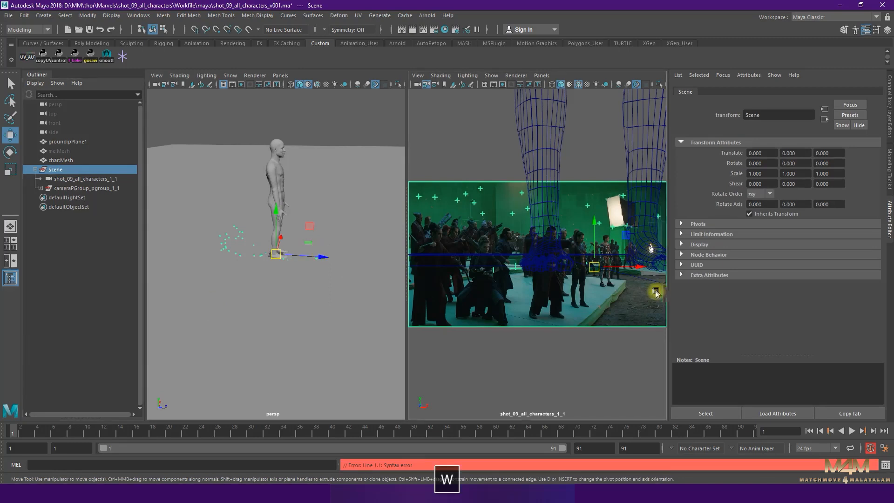
pyautogui.keyDown('alt'); pyautogui.moveTo(314, 287); pyautogui.dragTo(335, 266, button='right'); pyautogui.keyUp('alt')
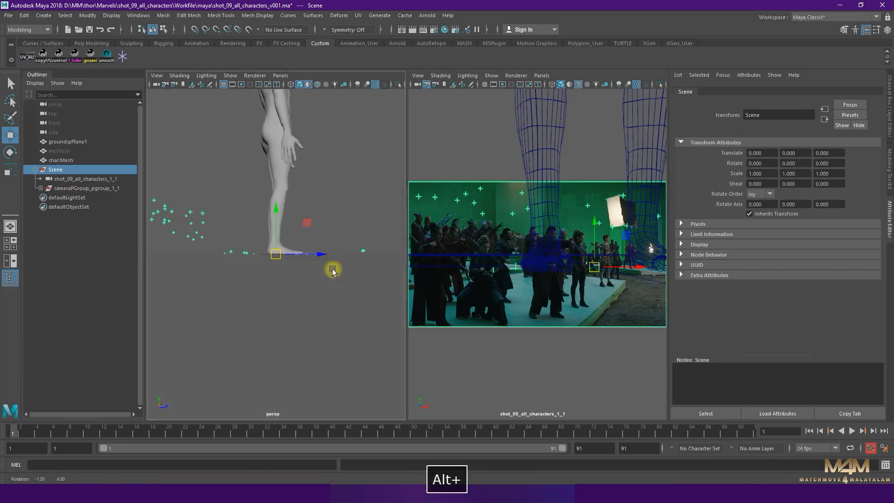
pyautogui.click(492, 76)
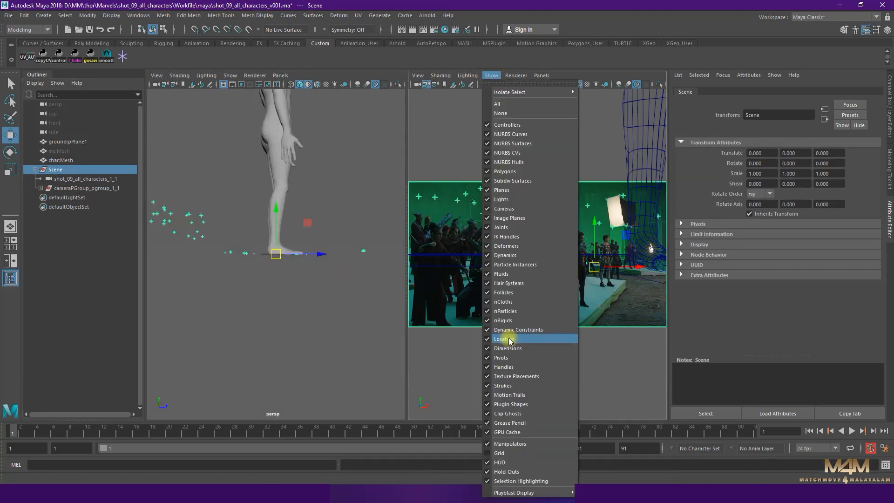
pyautogui.click(77, 228)
pyautogui.click(615, 272)
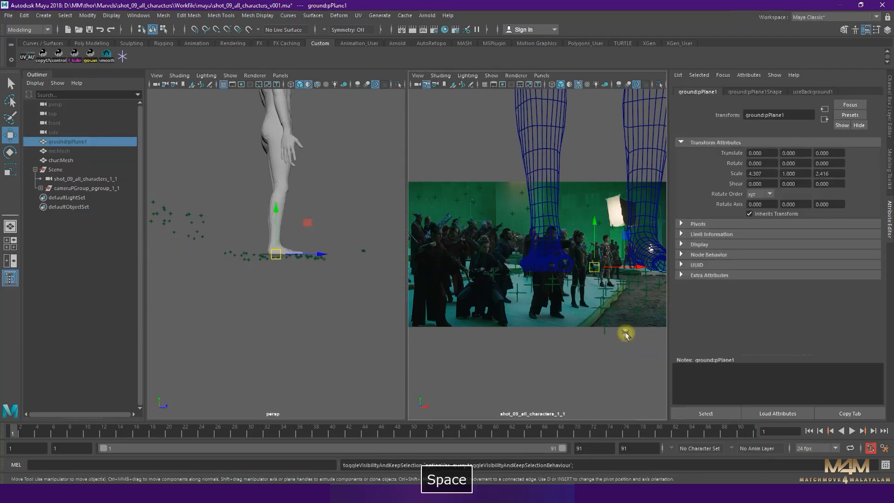
# - Go to frame 91 in the enlarged tracked-camera view and select the tracking locator at the platform's near corner
pyautogui.press('space')
pyautogui.moveTo(442, 429); pyautogui.dragTo(776, 449)
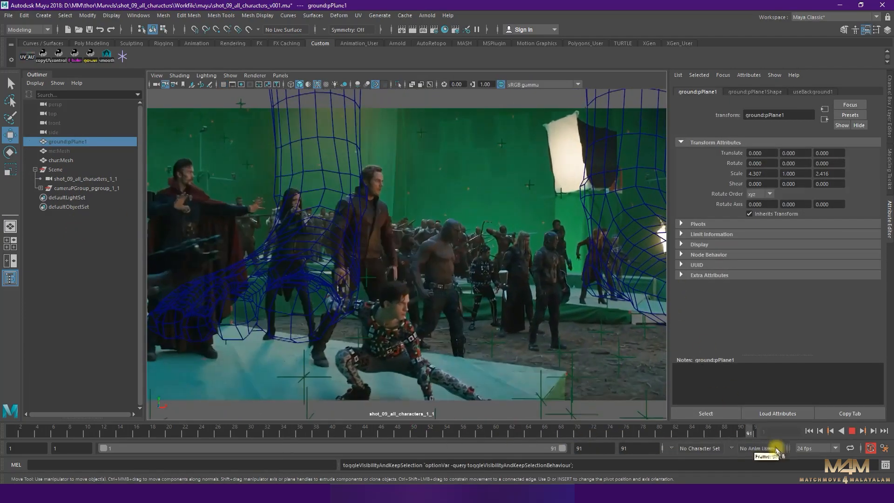
pyautogui.click(560, 355)
pyautogui.press('space')
# - Snap the Scene group's pivot onto the tracking locator at the platform's near corner
pyautogui.keyDown('alt'); pyautogui.moveTo(324, 290); pyautogui.dragTo(238, 256); pyautogui.keyUp('alt')
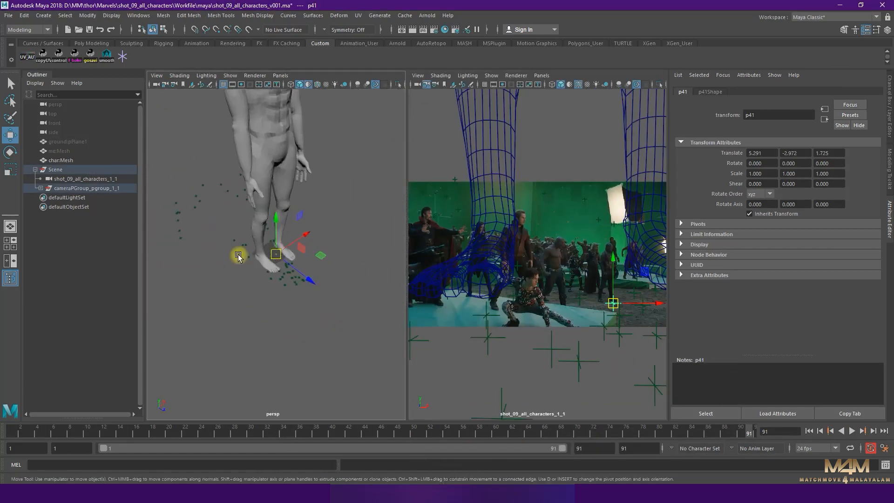
pyautogui.keyDown('alt'); pyautogui.moveTo(238, 256); pyautogui.dragTo(325, 343, button='right'); pyautogui.keyUp('alt')
pyautogui.click(65, 169)
pyautogui.moveTo(292, 293)
pyautogui.keyDown('alt'); pyautogui.mouseDown()
pyautogui.moveTo(319, 254)
pyautogui.moveTo(292, 298)
pyautogui.mouseUp(); pyautogui.keyUp('alt')
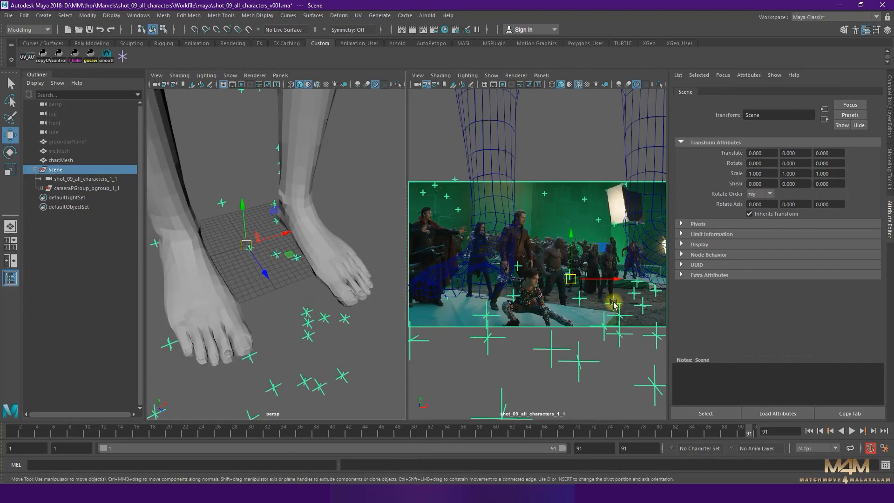
pyautogui.press('w')
pyautogui.press('d')
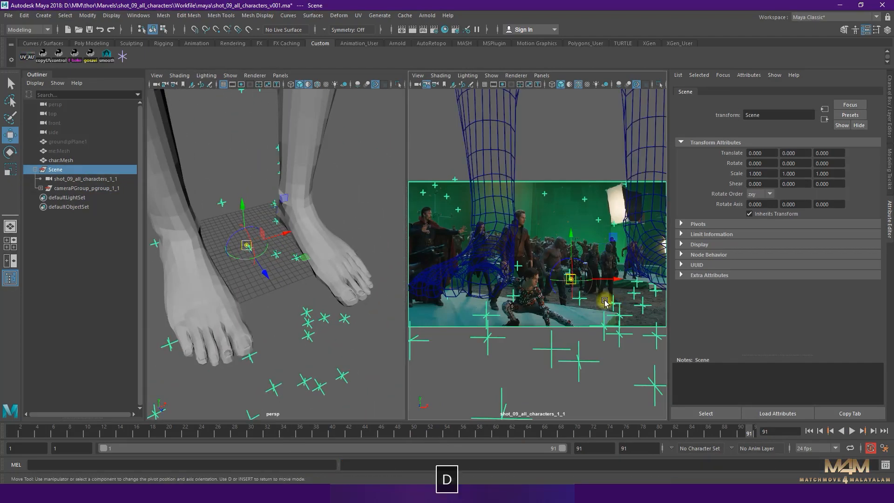
pyautogui.moveTo(604, 302); pyautogui.dragTo(613, 303)
pyautogui.press('d')
# - Move the Scene group across the ground to about X -12.457 and Z 31.411, and unhide the ground plane
pyautogui.moveTo(309, 329)
pyautogui.keyDown('alt'); pyautogui.mouseDown()
pyautogui.moveTo(260, 233)
pyautogui.moveTo(340, 253)
pyautogui.moveTo(333, 294)
pyautogui.moveTo(299, 309)
pyautogui.moveTo(315, 334)
pyautogui.mouseUp(); pyautogui.keyUp('alt')
pyautogui.moveTo(325, 275); pyautogui.dragTo(380, 232)
pyautogui.click(70, 151)
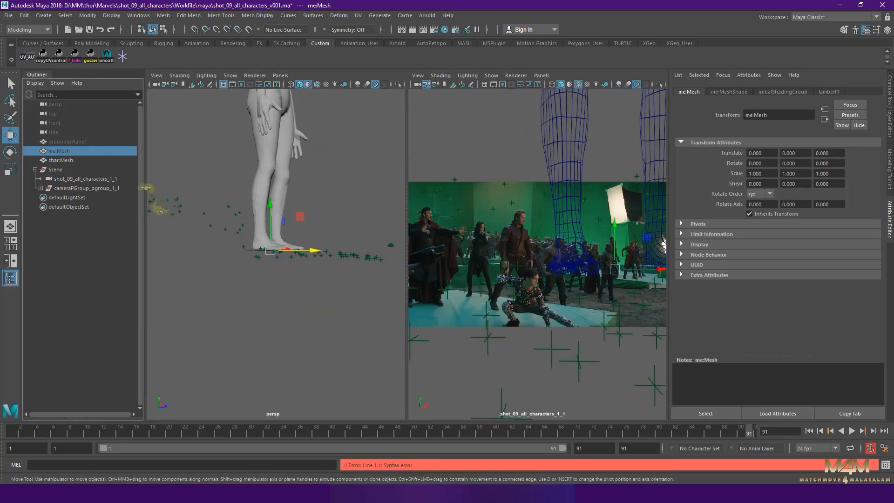
pyautogui.press('h')
# - Raise the Scene group to about Y 2.909 so its ground locators meet the ground plane
pyautogui.click(67, 170)
pyautogui.press('w')
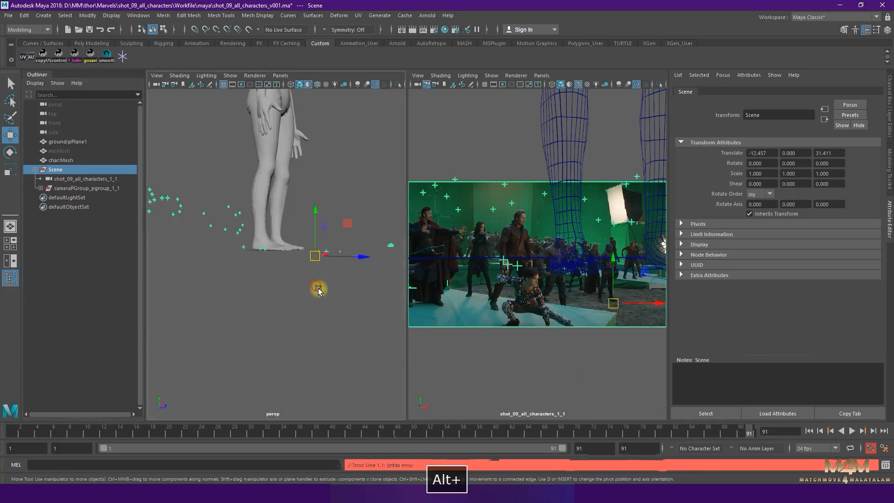
pyautogui.keyDown('alt'); pyautogui.moveTo(316, 287); pyautogui.dragTo(318, 298); pyautogui.keyUp('alt')
pyautogui.moveTo(319, 222); pyautogui.dragTo(315, 216)
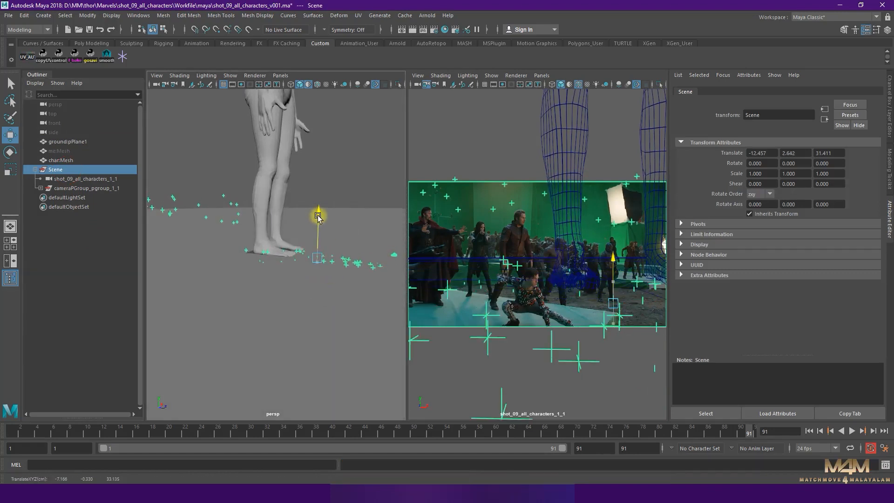
pyautogui.keyDown('alt'); pyautogui.moveTo(342, 307); pyautogui.dragTo(309, 305); pyautogui.keyUp('alt')
# - Scale the Scene group uniformly to 22.9 to match the character's size to the people in the footage
pyautogui.click(889, 114)
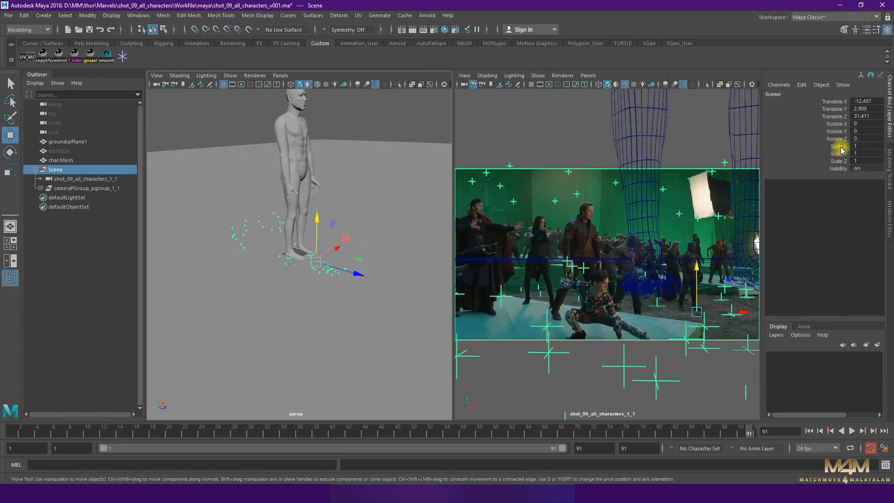
pyautogui.moveTo(841, 147); pyautogui.dragTo(849, 161)
pyautogui.moveTo(573, 241); pyautogui.dragTo(679, 269, button='middle')
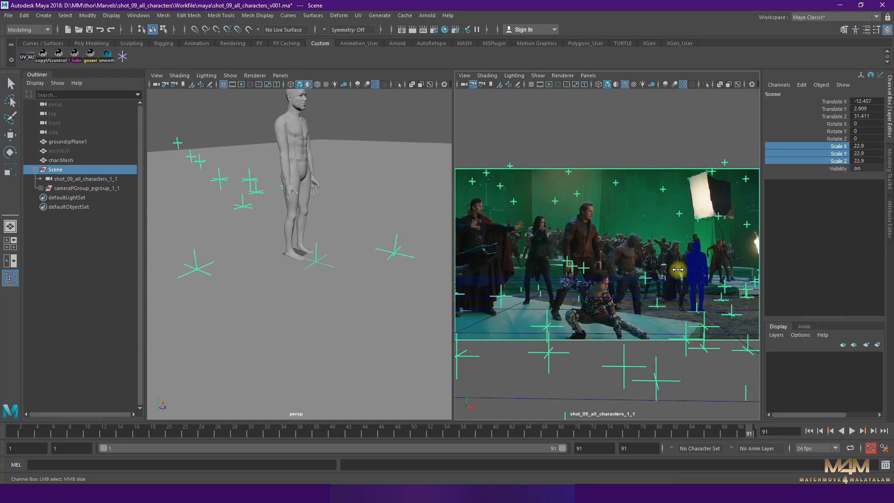
# - Move the Scene group to about Z 91.417 and refine its uniform scale to about 22.257 against the footage
pyautogui.press('\\')
pyautogui.moveTo(714, 300); pyautogui.dragTo(671, 349, button='right')
pyautogui.moveTo(671, 349); pyautogui.dragTo(670, 322, button='middle')
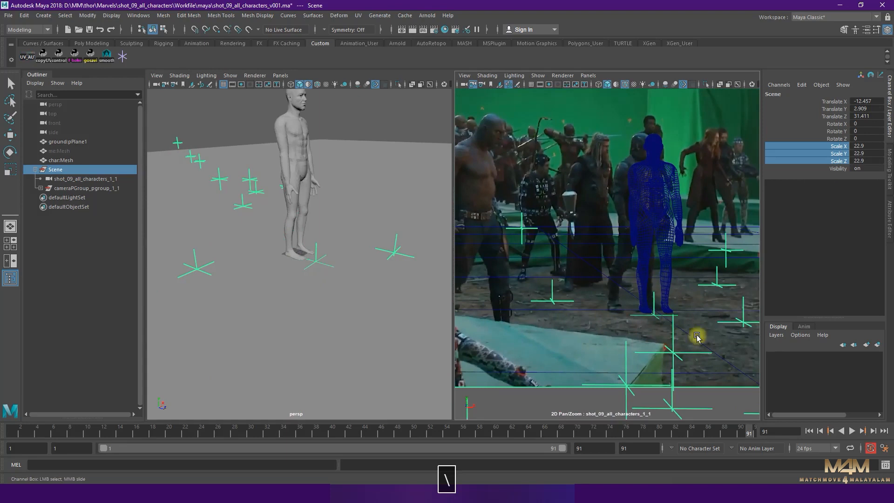
pyautogui.press('w')
pyautogui.moveTo(359, 282); pyautogui.dragTo(418, 296)
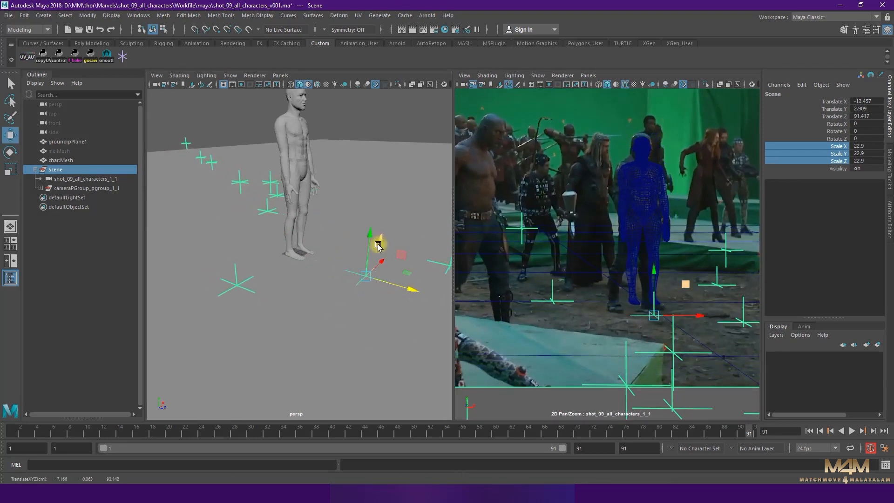
pyautogui.press('r')
pyautogui.moveTo(654, 317); pyautogui.dragTo(592, 307)
# - Rotate the Scene group about its Y axis to -37
pyautogui.click(887, 218)
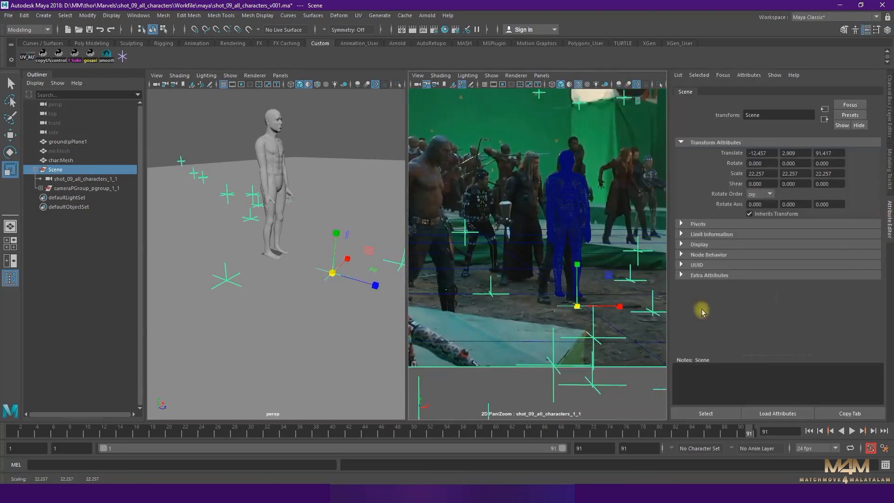
pyautogui.keyDown('ctrl'); pyautogui.moveTo(801, 163); pyautogui.dragTo(562, 169); pyautogui.keyUp('ctrl')
pyautogui.keyDown('ctrl'); pyautogui.moveTo(799, 161); pyautogui.dragTo(864, 156); pyautogui.keyUp('ctrl')
# - Show wireframe on shaded in the perspective view to compare the locators with the ground grid and character
pyautogui.press('w')
pyautogui.keyDown('alt'); pyautogui.moveTo(320, 293); pyautogui.dragTo(289, 242); pyautogui.keyUp('alt')
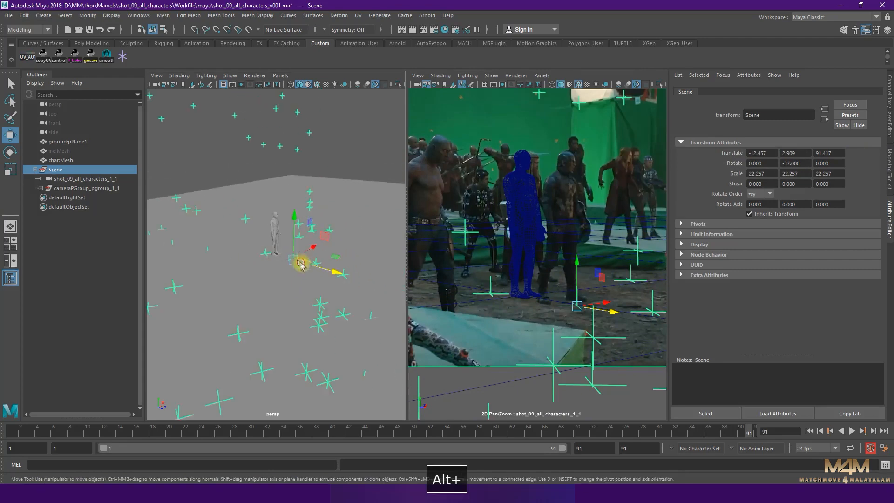
pyautogui.keyDown('alt'); pyautogui.moveTo(289, 242); pyautogui.dragTo(329, 279, button='right'); pyautogui.keyUp('alt')
pyautogui.click(317, 85)
pyautogui.moveTo(291, 317)
pyautogui.keyDown('alt'); pyautogui.mouseDown()
pyautogui.moveTo(314, 302)
pyautogui.moveTo(307, 318)
pyautogui.mouseUp(); pyautogui.keyUp('alt')
pyautogui.moveTo(327, 281)
pyautogui.keyDown('alt'); pyautogui.mouseDown(button='right')
pyautogui.moveTo(251, 184)
pyautogui.moveTo(313, 261)
pyautogui.moveTo(354, 280)
pyautogui.mouseUp(button='right'); pyautogui.keyUp('alt')
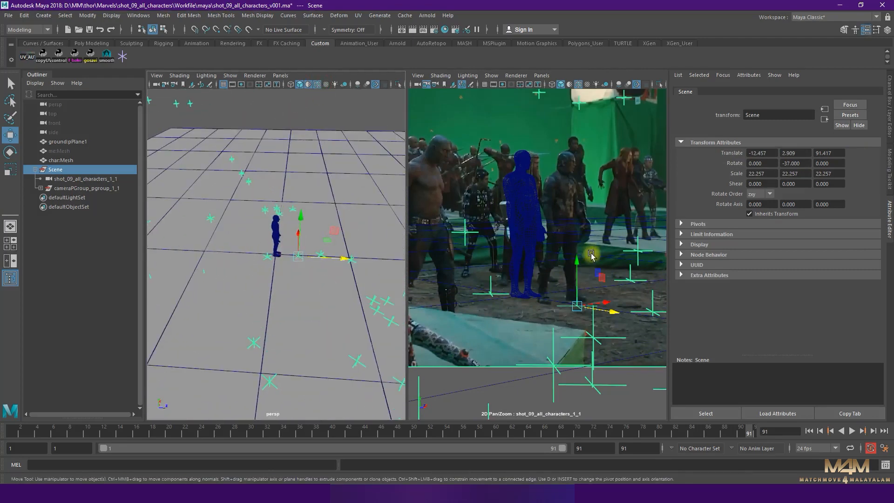
# - Rotate the Scene group to about -68.840 in Y and slide it until the character stands at the group's pivot
pyautogui.press('\\')
pyautogui.moveTo(577, 315); pyautogui.dragTo(564, 212, button='right')
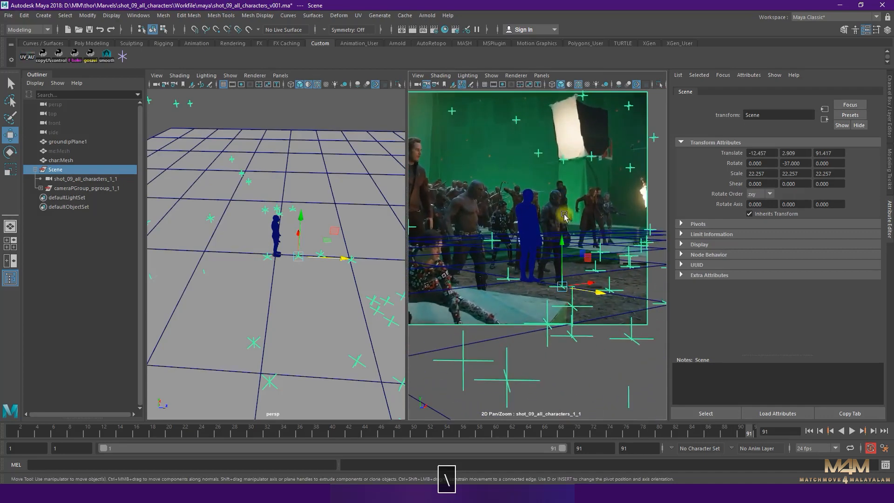
pyautogui.keyDown('ctrl'); pyautogui.moveTo(803, 163); pyautogui.dragTo(554, 172); pyautogui.keyUp('ctrl')
pyautogui.keyDown('ctrl'); pyautogui.moveTo(803, 167); pyautogui.dragTo(682, 167); pyautogui.keyUp('ctrl')
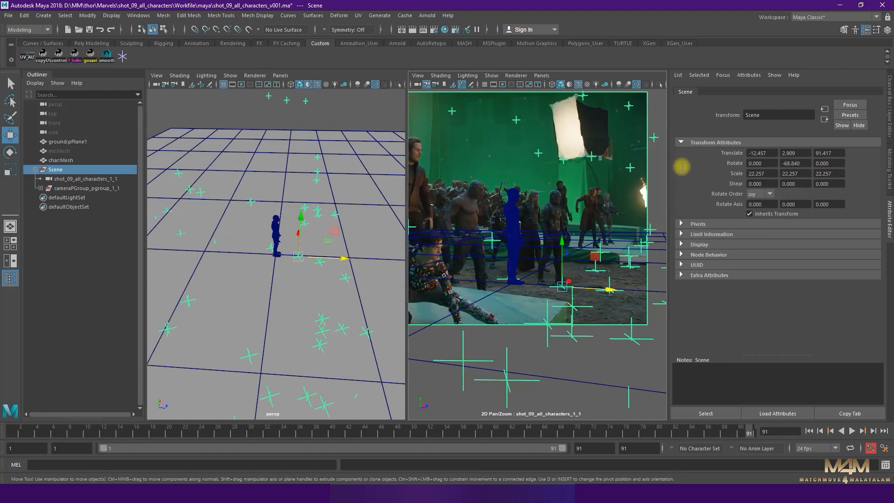
pyautogui.moveTo(609, 292); pyautogui.dragTo(605, 290)
# - Put the character mesh char:Mesh in a new display layer and colour that layer green
pyautogui.press('\\')
pyautogui.moveTo(583, 269); pyautogui.dragTo(572, 212, button='middle')
pyautogui.click(507, 248)
pyautogui.click(888, 113)
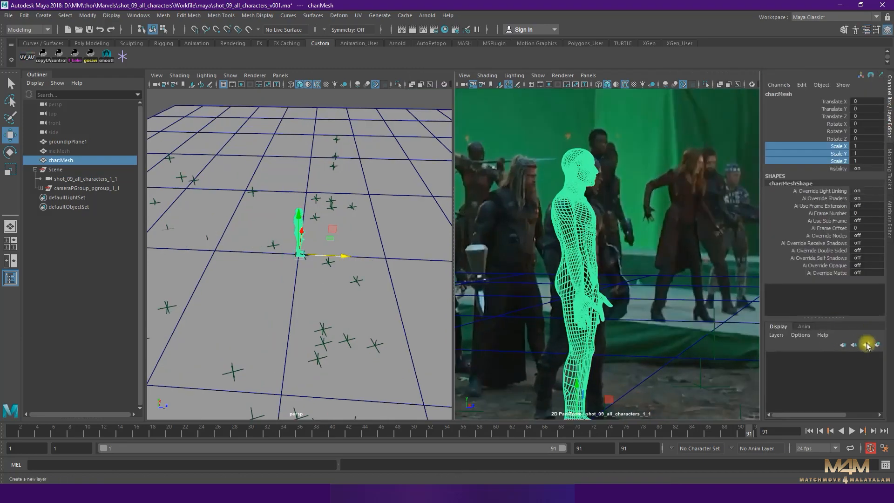
pyautogui.click(867, 346)
pyautogui.doubleClick(816, 357)
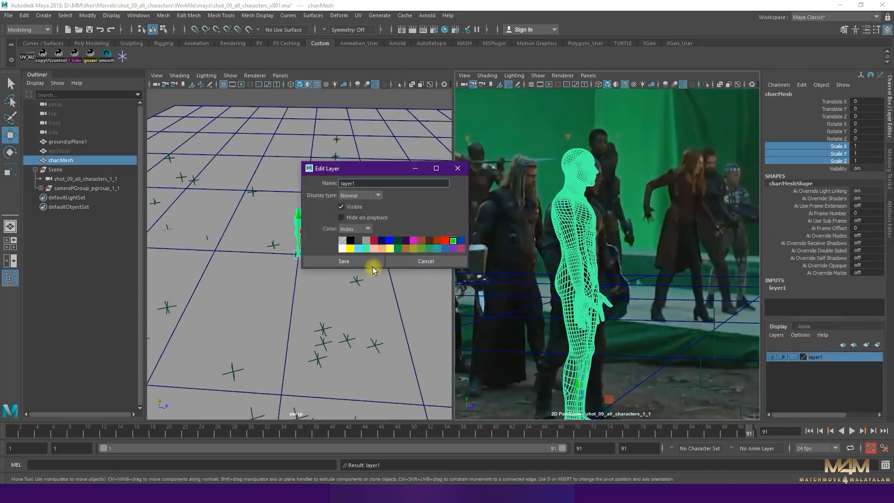
pyautogui.click(401, 319)
# - Put the ground plane ground:pPlane1 in a new display layer and colour that layer red
pyautogui.click(876, 345)
pyautogui.doubleClick(844, 358)
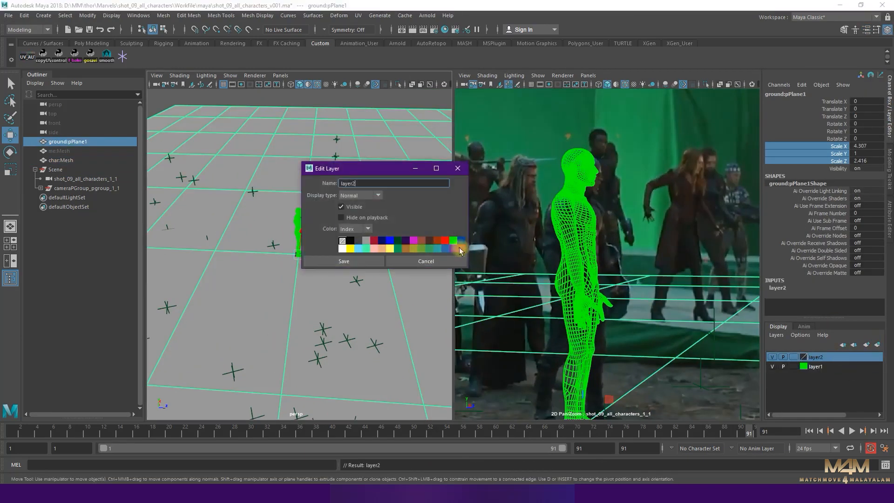
pyautogui.click(371, 264)
pyautogui.click(214, 305)
# - Put the tracking point group cameraPGroup_pgroup_1_1 in a new display layer coloured white
pyautogui.press('\\')
pyautogui.moveTo(577, 186)
pyautogui.mouseDown()
pyautogui.moveTo(605, 184)
pyautogui.moveTo(590, 183)
pyautogui.mouseUp()
pyautogui.click(49, 188)
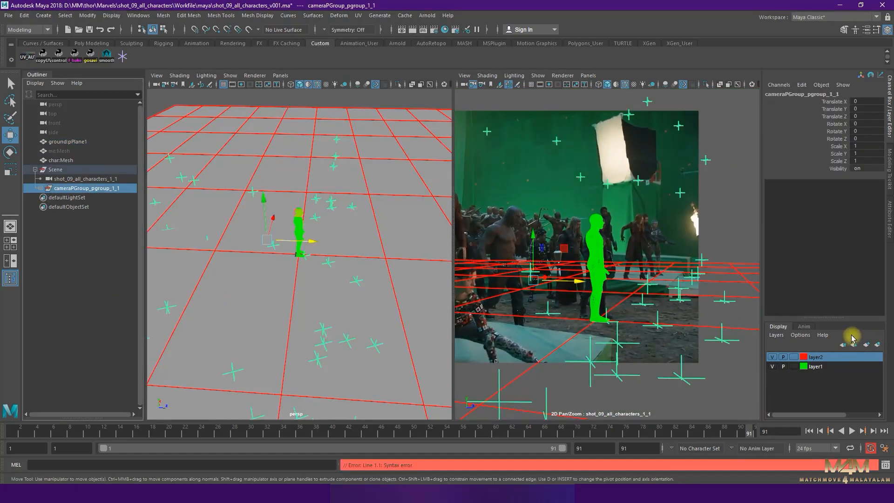
pyautogui.click(878, 345)
pyautogui.doubleClick(843, 357)
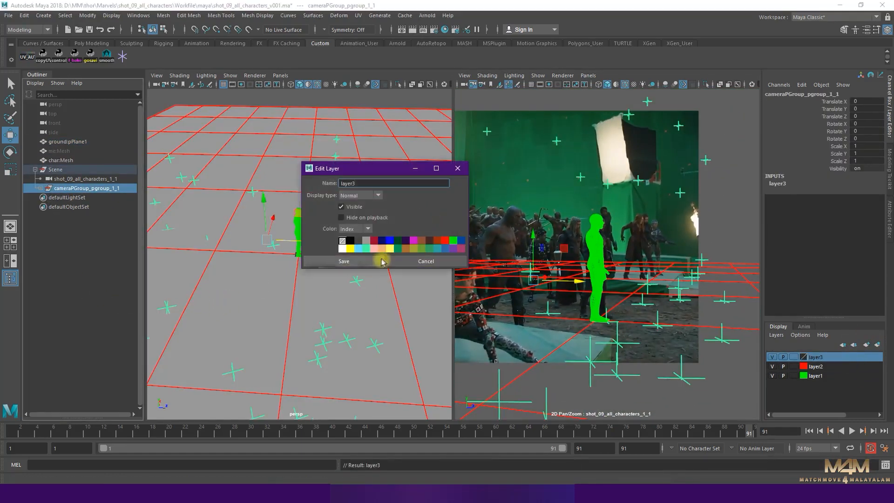
pyautogui.click(344, 262)
pyautogui.click(112, 288)
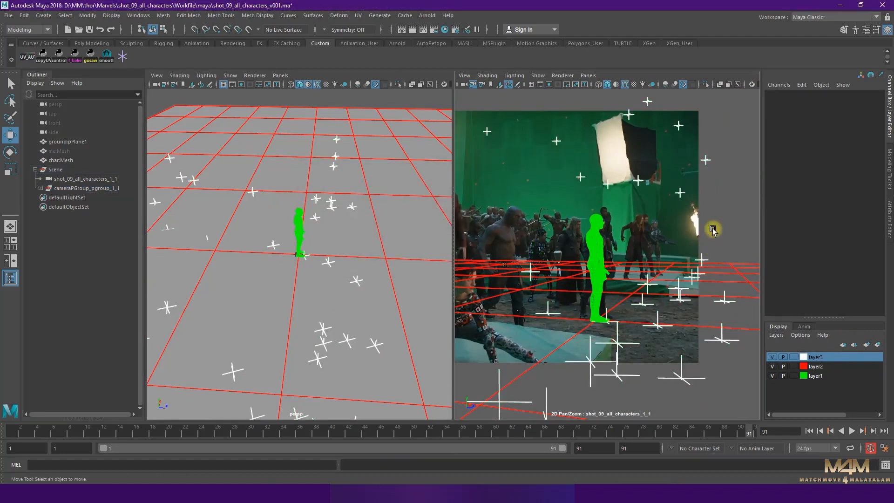
# - Scale all locators in the tracking point group to 6.9 and save the scene
pyautogui.moveTo(592, 211); pyautogui.dragTo(815, 373, button='right')
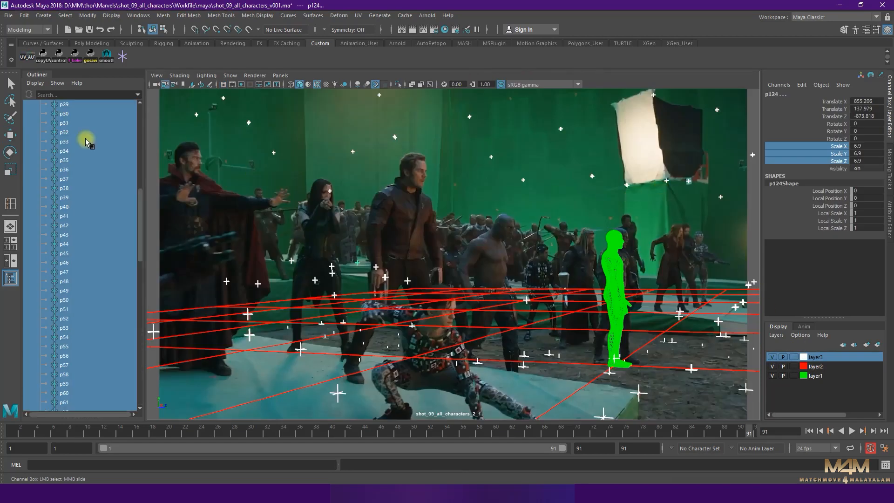
pyautogui.scroll(5, 60, 135)
pyautogui.click(41, 188)
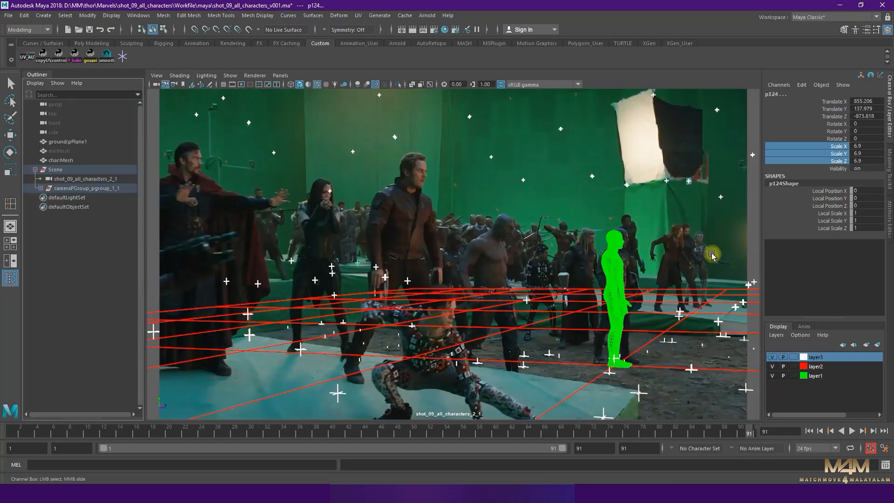
pyautogui.press('space')
pyautogui.hotkey('ctrl', 's')
pyautogui.click(279, 313)
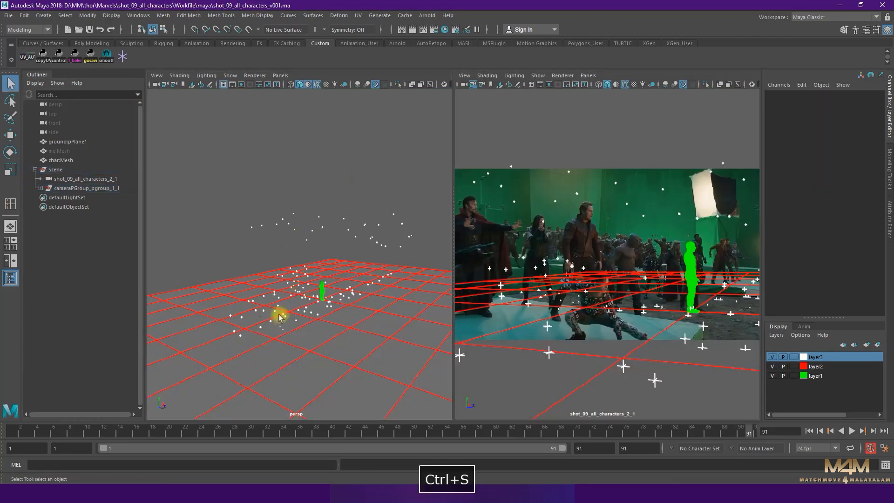
# - Create a polygon cube at the origin and scale it uniformly to about 306.645
pyautogui.keyDown('alt'); pyautogui.moveTo(349, 344); pyautogui.dragTo(349, 283); pyautogui.keyUp('alt')
pyautogui.keyDown('alt'); pyautogui.moveTo(350, 284); pyautogui.dragTo(407, 309, button='right'); pyautogui.keyUp('alt')
pyautogui.keyDown('alt'); pyautogui.moveTo(407, 309); pyautogui.dragTo(406, 354); pyautogui.keyUp('alt')
pyautogui.keyDown('alt'); pyautogui.moveTo(406, 353); pyautogui.dragTo(370, 323, button='middle'); pyautogui.keyUp('alt')
pyautogui.click(87, 43)
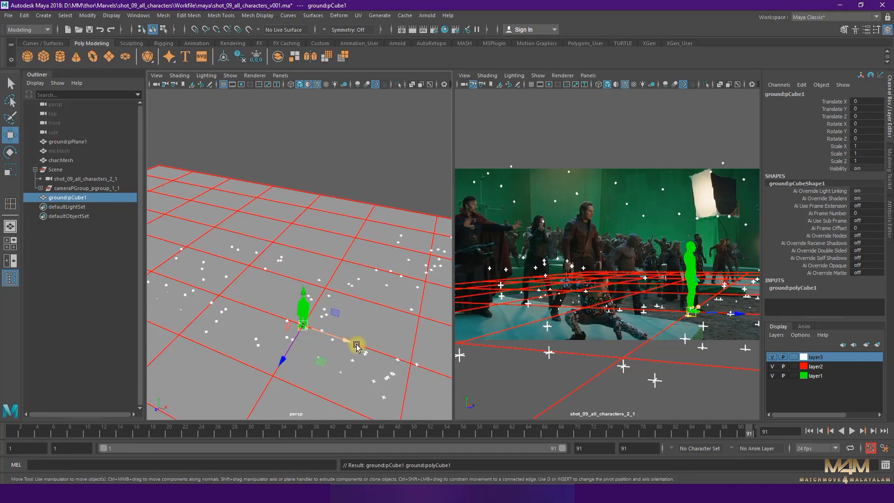
pyautogui.press('r')
pyautogui.press('w')
pyautogui.moveTo(303, 325); pyautogui.dragTo(349, 294)
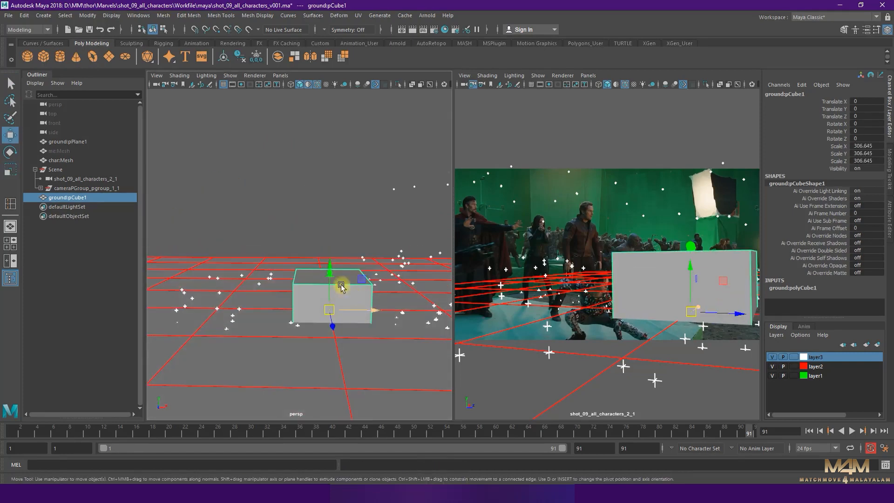
# - Snap the cube by its corner to the platform's near-corner locator and assign the existing useBackground1 material to it
pyautogui.moveTo(330, 264); pyautogui.dragTo(338, 220)
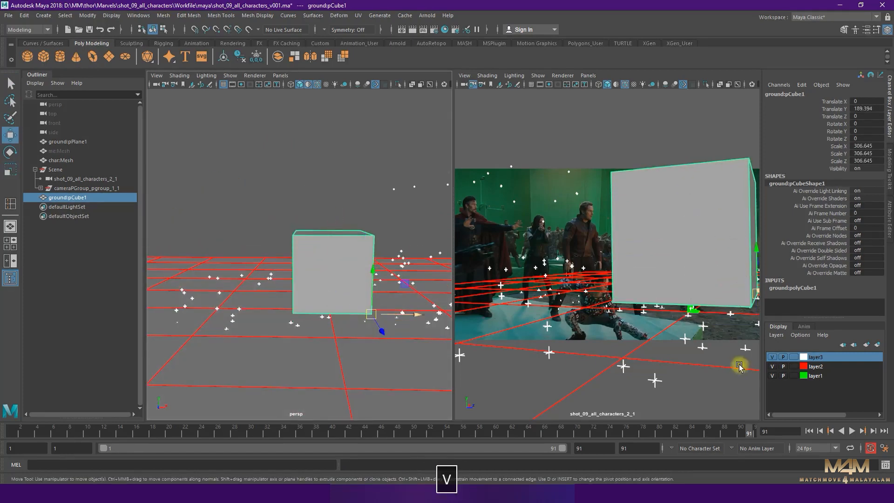
pyautogui.moveTo(755, 296); pyautogui.dragTo(703, 356)
pyautogui.moveTo(674, 226); pyautogui.dragTo(675, 260, button='right')
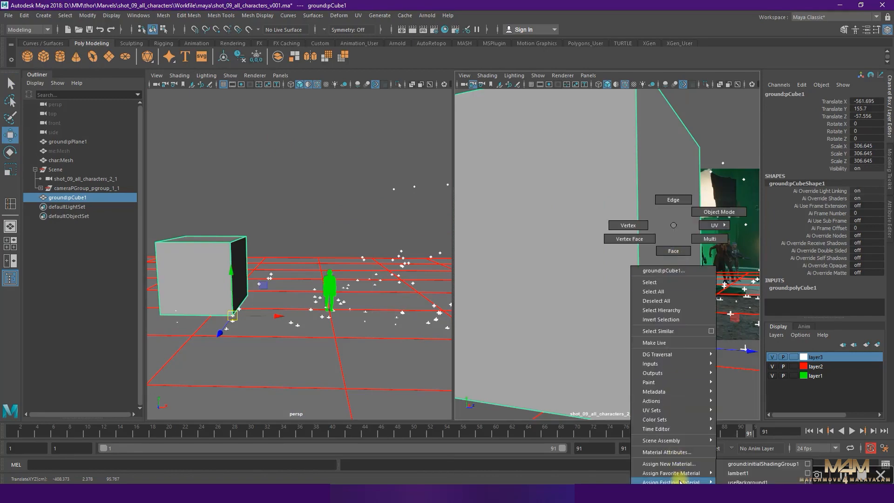
pyautogui.moveTo(760, 481); pyautogui.dragTo(757, 481, button='right')
# - Flatten the cube to a Y scale of about 33.261 and check it against the platform at frame 27
pyautogui.moveTo(701, 306); pyautogui.dragTo(706, 345)
pyautogui.keyDown('alt'); pyautogui.moveTo(288, 337); pyautogui.dragTo(345, 345, button='right'); pyautogui.keyUp('alt')
pyautogui.keyDown('alt'); pyautogui.moveTo(345, 345); pyautogui.dragTo(368, 340); pyautogui.keyUp('alt')
pyautogui.click(666, 431)
pyautogui.click(684, 400)
pyautogui.moveTo(694, 432); pyautogui.dragTo(226, 460)
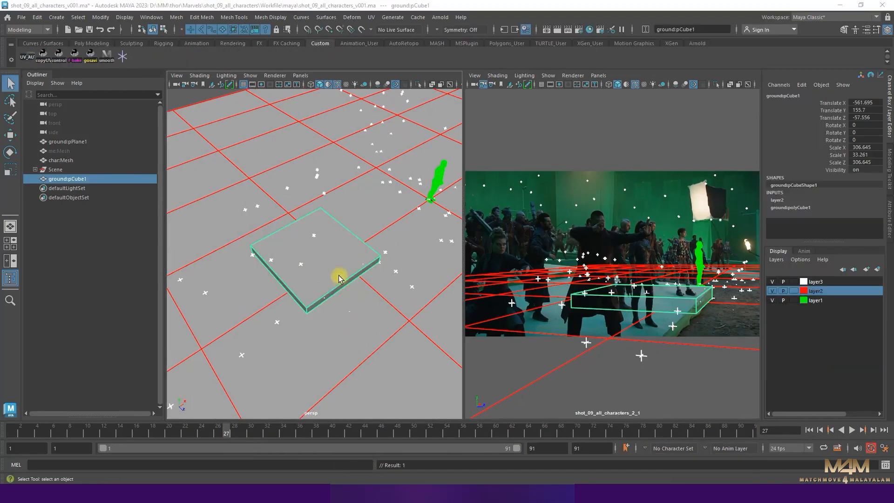
# - Stretch the platform box along its length to an X scale of about 946.177
pyautogui.press('w')
pyautogui.keyDown('alt'); pyautogui.moveTo(361, 270); pyautogui.dragTo(392, 253); pyautogui.keyUp('alt')
pyautogui.press('r')
pyautogui.moveTo(415, 185); pyautogui.dragTo(382, 310)
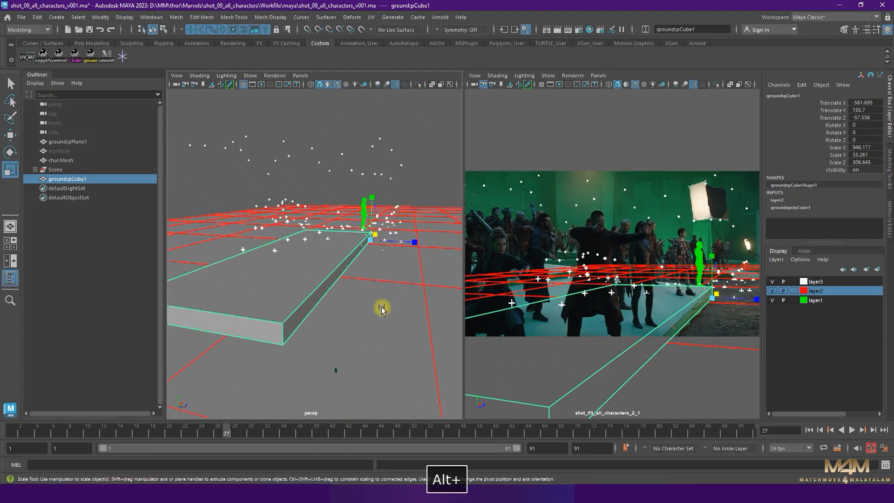
pyautogui.keyDown('alt'); pyautogui.moveTo(381, 308); pyautogui.dragTo(380, 295, button='right'); pyautogui.keyUp('alt')
pyautogui.keyDown('alt'); pyautogui.moveTo(376, 304); pyautogui.dragTo(323, 299); pyautogui.keyUp('alt')
pyautogui.click(297, 288)
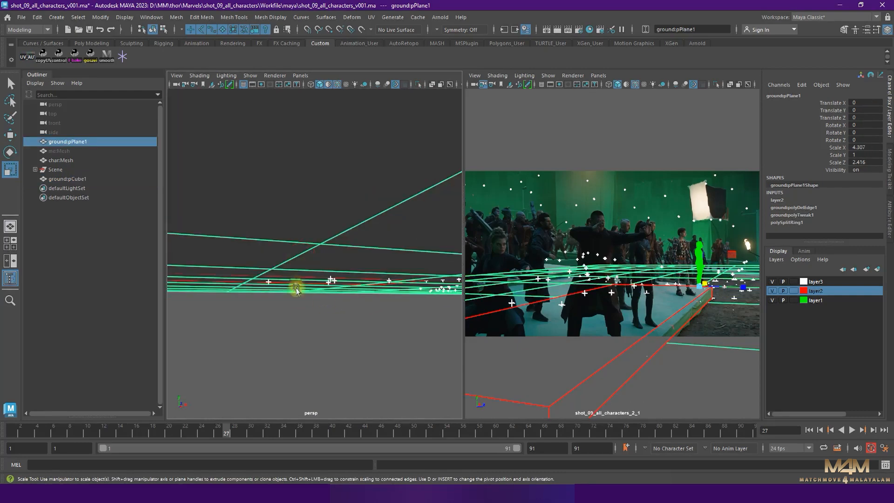
pyautogui.press('F10')
pyautogui.click(288, 258)
pyautogui.press('e')
pyautogui.hotkey('ctrl', 'z')
pyautogui.hotkey('ctrl', 'z')
pyautogui.hotkey('ctrl', 'z')
pyautogui.hotkey('ctrl', 'z')
pyautogui.hotkey('ctrl', 'z')
pyautogui.hotkey('ctrl', 'z')
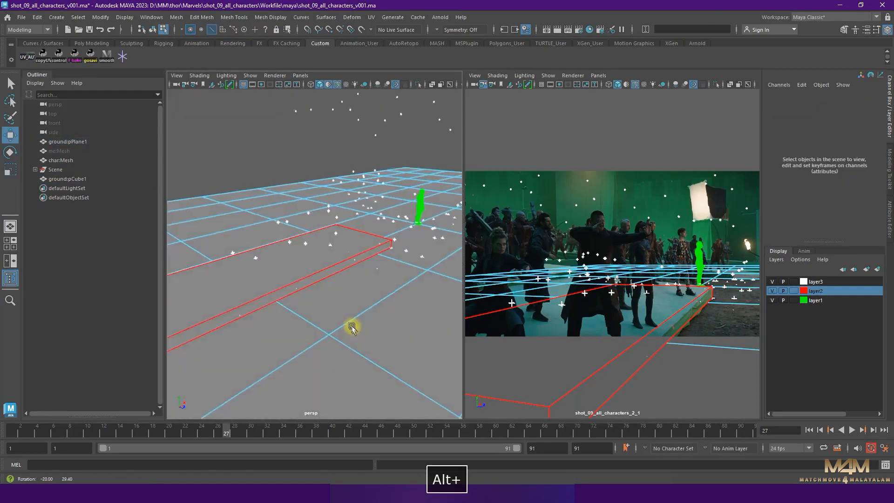
# - Rotate the platform box to about Y -0.588 and Z 2.619, and check its alignment at frame 1
pyautogui.moveTo(389, 241); pyautogui.dragTo(384, 243)
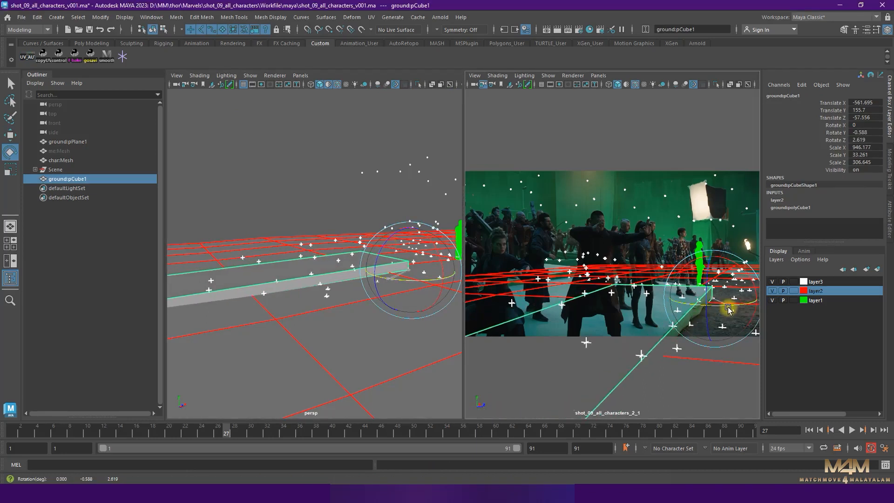
pyautogui.keyDown('alt'); pyautogui.moveTo(313, 279); pyautogui.dragTo(338, 301); pyautogui.keyUp('alt')
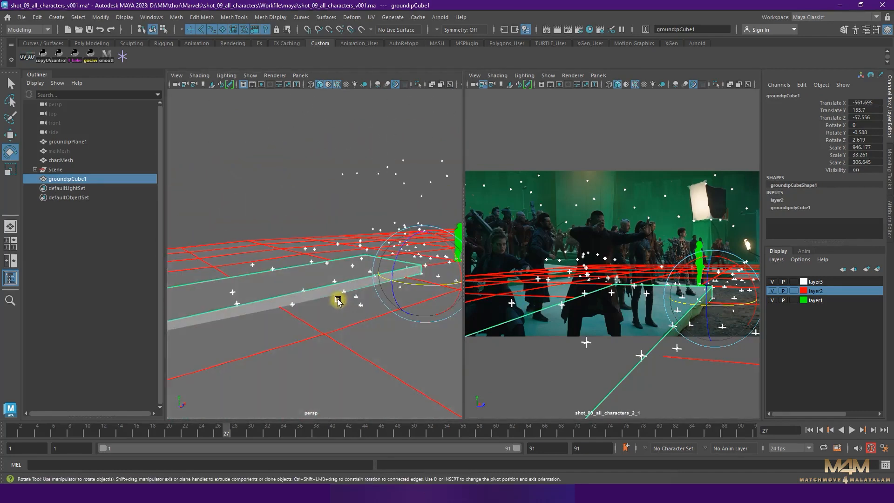
pyautogui.moveTo(122, 433); pyautogui.dragTo(13, 433)
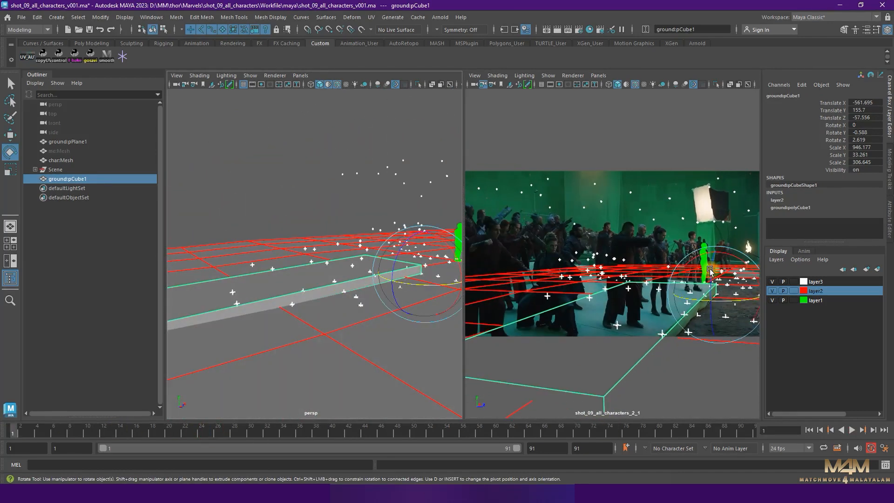
# - Fine-tune the platform box's tilt to a Z rotation of about 2.389
pyautogui.moveTo(709, 270); pyautogui.dragTo(711, 280)
pyautogui.hotkey('ctrl', 'a')
pyautogui.hotkey('ctrl', 'z')
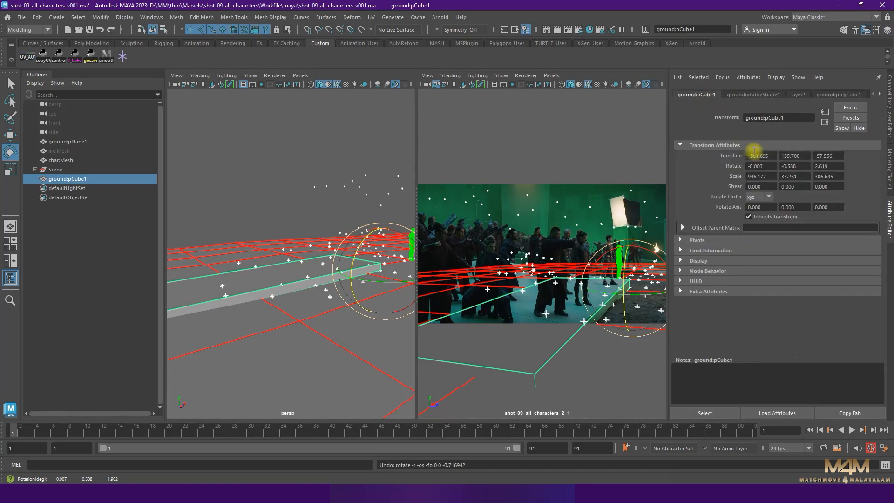
pyautogui.hotkey('ctrl', 'z')
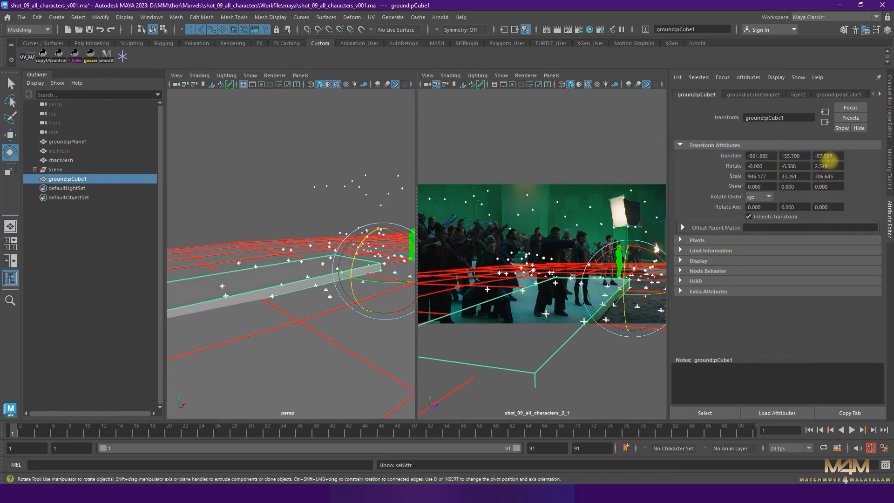
# - Stretch the platform box across its width to a Z scale of about 707.593
pyautogui.press('w')
pyautogui.keyDown('alt'); pyautogui.moveTo(296, 335); pyautogui.dragTo(288, 335); pyautogui.keyUp('alt')
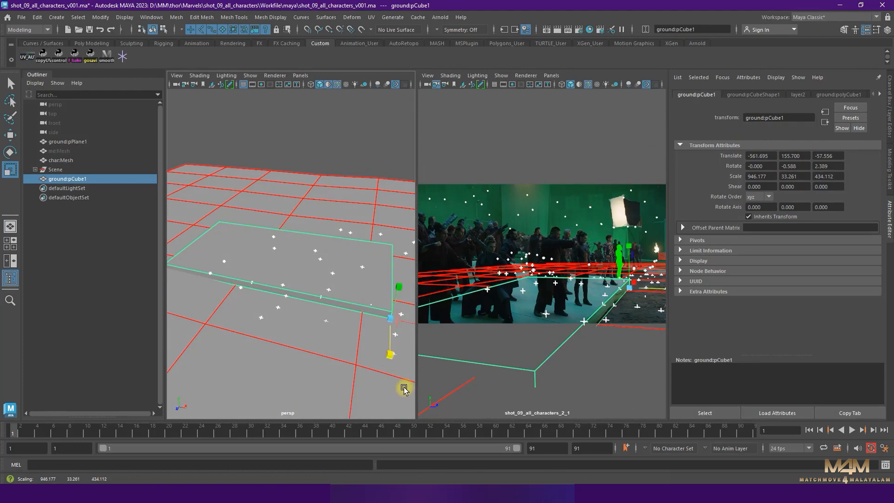
pyautogui.keyDown('alt'); pyautogui.moveTo(375, 316); pyautogui.dragTo(390, 301); pyautogui.keyUp('alt')
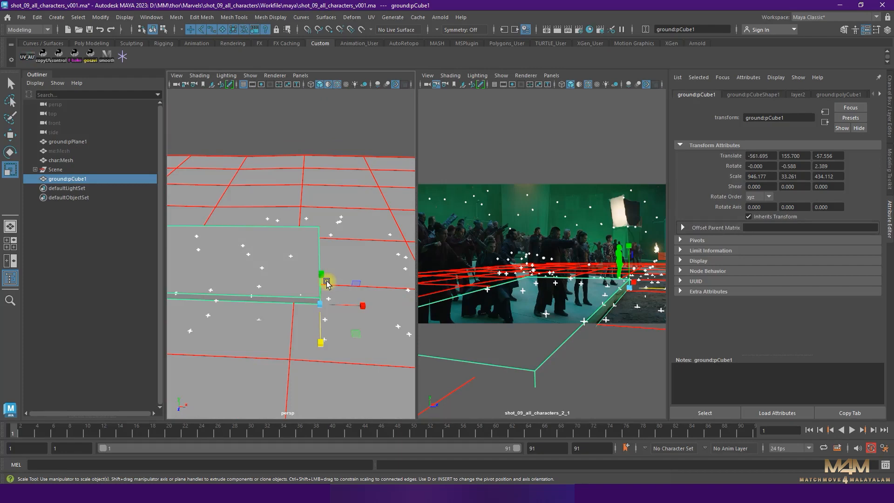
pyautogui.keyDown('alt'); pyautogui.moveTo(334, 322); pyautogui.dragTo(371, 282); pyautogui.keyUp('alt')
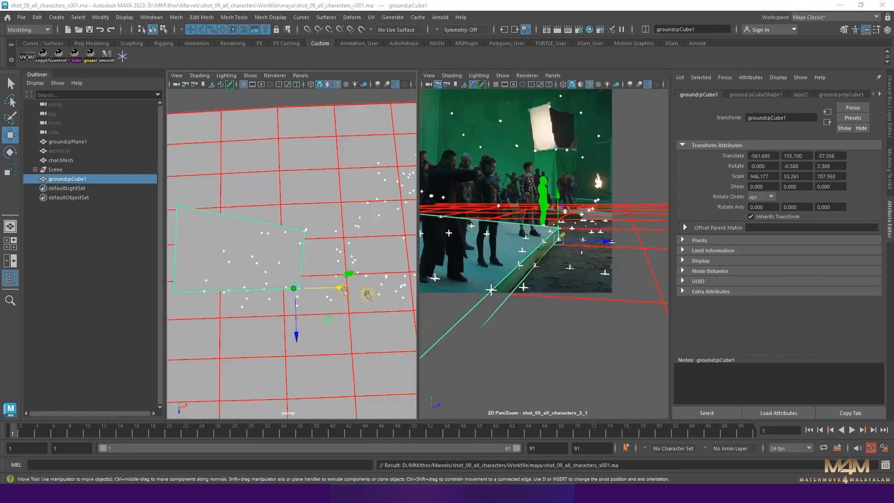
# - Duplicate the platform box and move the copy onto the far platform, to about X 1228.422, Y 183.339, Z -41.883
pyautogui.hotkey('ctrl', 'z')
pyautogui.hotkey('ctrl', 'd')
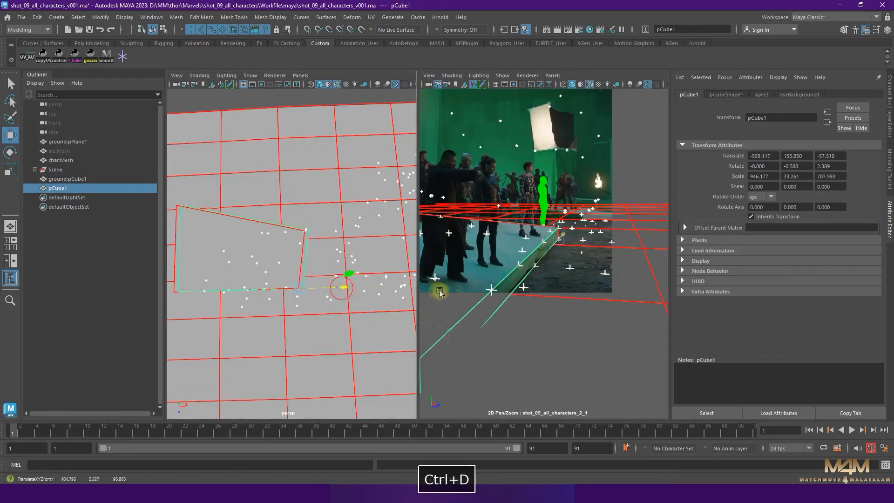
pyautogui.moveTo(339, 279); pyautogui.dragTo(531, 278)
pyautogui.press('space')
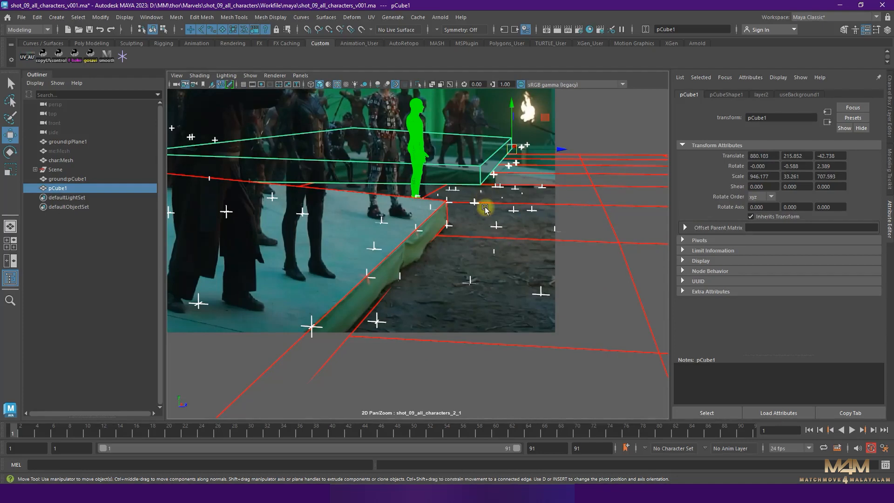
pyautogui.moveTo(478, 169); pyautogui.dragTo(492, 176)
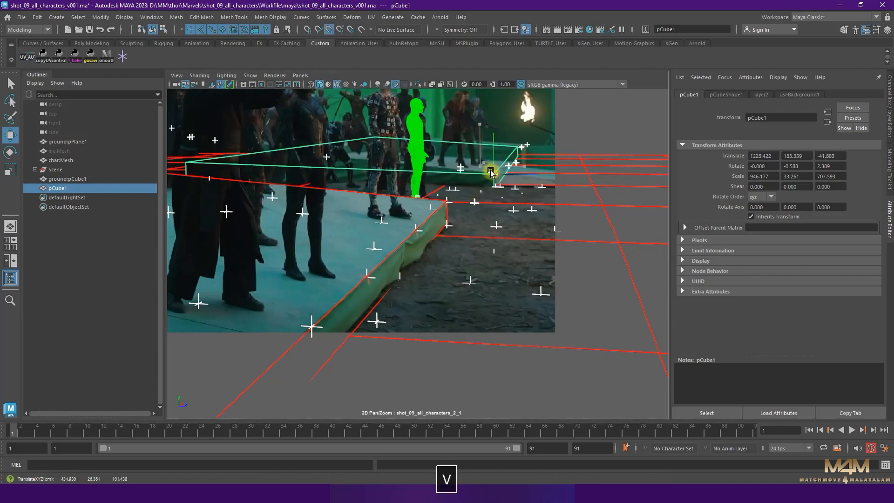
# - Adjust the copied box's corner onto the far platform's corner locator, at about X 1228.385, Y 183.680, Z -39.629
pyautogui.press('\\')
pyautogui.moveTo(528, 222); pyautogui.dragTo(573, 239, button='right')
pyautogui.moveTo(506, 105); pyautogui.dragTo(387, 171, button='middle')
pyautogui.moveTo(388, 171); pyautogui.dragTo(438, 188, button='right')
pyautogui.moveTo(461, 156); pyautogui.dragTo(466, 161, button='middle')
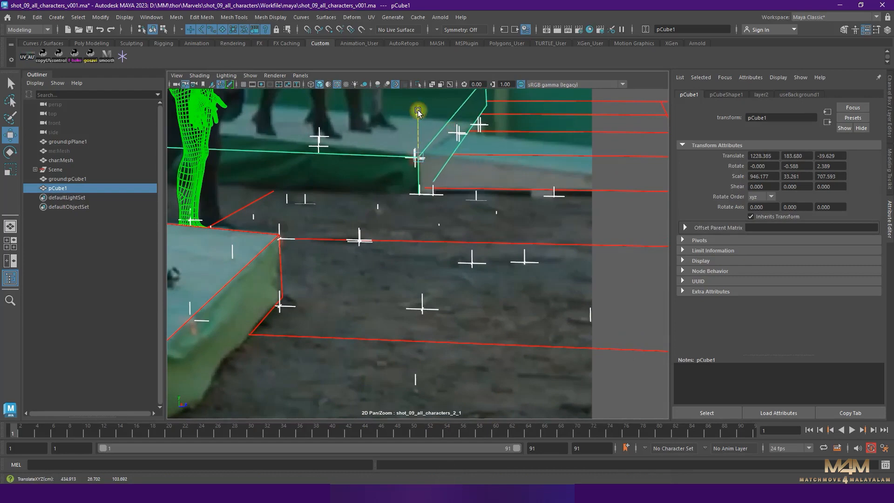
pyautogui.moveTo(515, 273); pyautogui.dragTo(535, 202, button='right')
pyautogui.press('space')
# - Duplicate the ground plane and move the copy past the ground's edge to about Z -3239.758
pyautogui.keyDown('alt'); pyautogui.moveTo(298, 233); pyautogui.dragTo(381, 332); pyautogui.keyUp('alt')
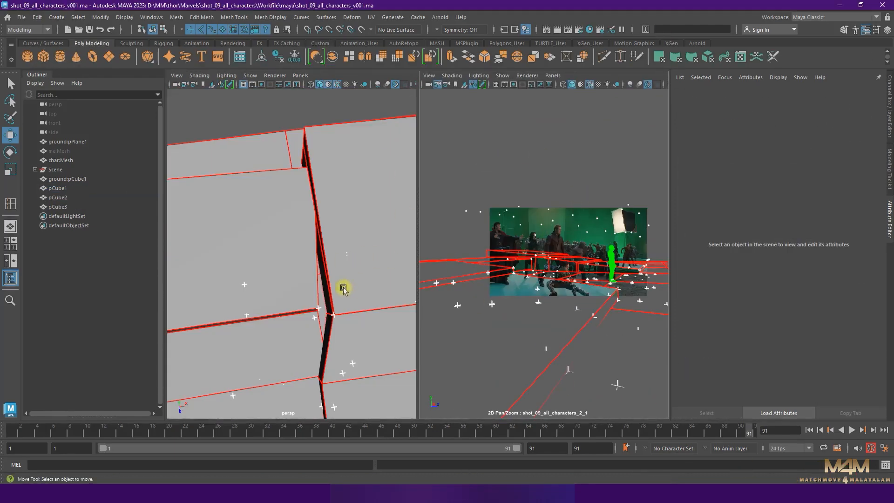
pyautogui.keyDown('alt'); pyautogui.moveTo(344, 286); pyautogui.dragTo(350, 369); pyautogui.keyUp('alt')
pyautogui.click(349, 371)
pyautogui.hotkey('ctrl', 'd')
pyautogui.moveTo(282, 357); pyautogui.dragTo(275, 185)
pyautogui.keyDown('alt'); pyautogui.moveTo(251, 280); pyautogui.dragTo(411, 217); pyautogui.keyUp('alt')
pyautogui.keyDown('alt'); pyautogui.moveTo(272, 312); pyautogui.dragTo(335, 269); pyautogui.keyUp('alt')
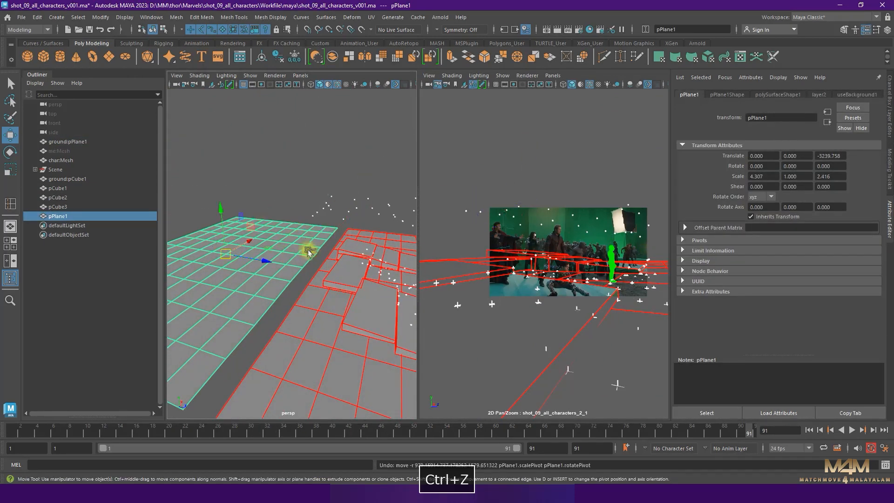
# - Stand the copied plane upright with an X rotation of 90 and move it to about X -481.220, Y 788.667, Z -1794.499
pyautogui.moveTo(254, 252); pyautogui.dragTo(328, 207)
pyautogui.press('e')
pyautogui.moveTo(361, 176); pyautogui.dragTo(370, 233)
pyautogui.press('Return')
pyautogui.press('w')
pyautogui.keyDown('alt'); pyautogui.moveTo(279, 176); pyautogui.dragTo(251, 247); pyautogui.keyUp('alt')
pyautogui.moveTo(382, 281); pyautogui.dragTo(248, 253)
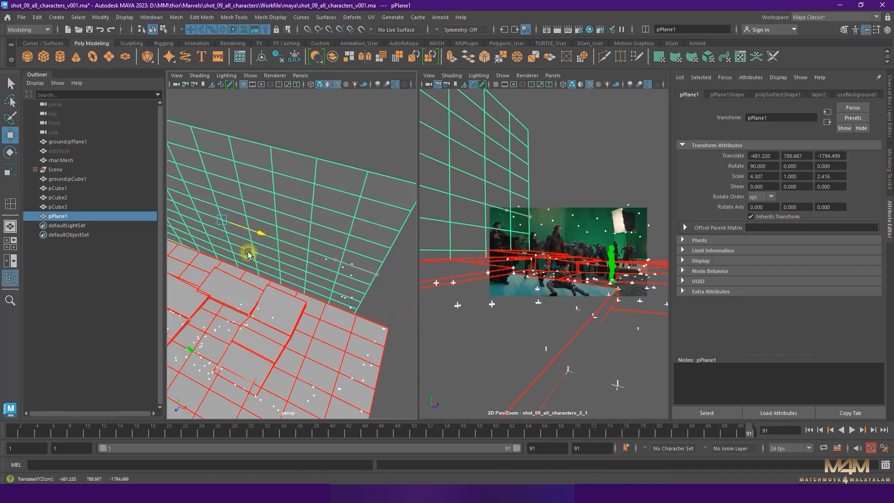
# - Turn the wall plane to about Y -2.480 and move it back to about Z -1913.474, toward the wall locators
pyautogui.keyDown('alt'); pyautogui.moveTo(283, 285); pyautogui.dragTo(198, 205); pyautogui.keyUp('alt')
pyautogui.moveTo(268, 212); pyautogui.dragTo(267, 213)
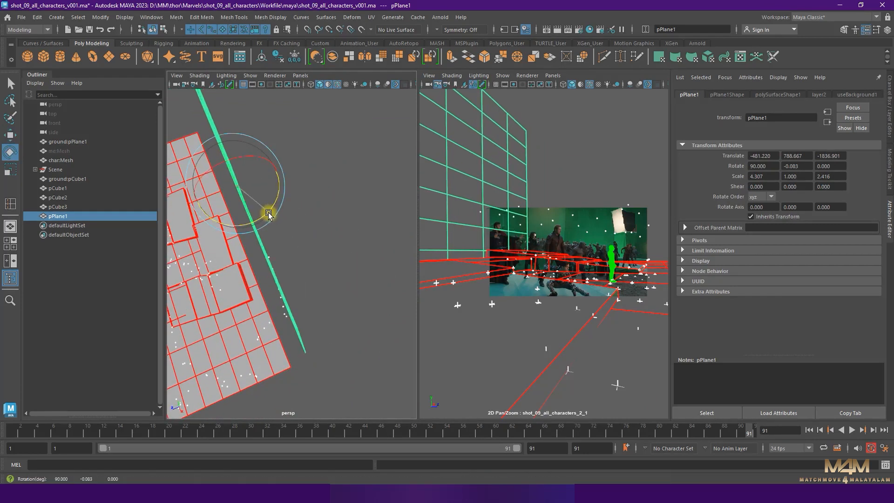
pyautogui.keyDown('alt'); pyautogui.moveTo(298, 270); pyautogui.dragTo(303, 261); pyautogui.keyUp('alt')
pyautogui.moveTo(237, 226); pyautogui.dragTo(235, 226)
pyautogui.keyDown('alt'); pyautogui.moveTo(328, 279); pyautogui.dragTo(242, 223); pyautogui.keyUp('alt')
pyautogui.moveTo(210, 193); pyautogui.dragTo(214, 190)
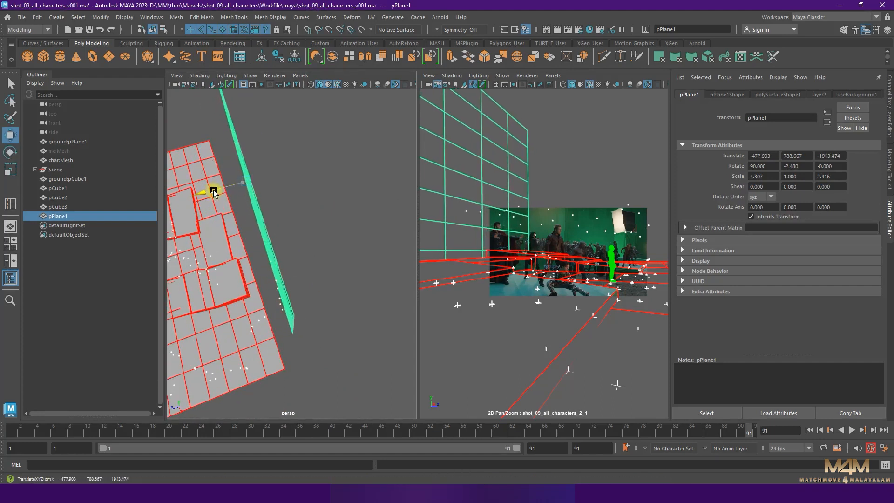
# - Refine the wall plane's fit to the locators with a Y rotation of about -4.955 and a Z position of about -1965.845
pyautogui.moveTo(237, 219); pyautogui.dragTo(240, 215)
pyautogui.press('w')
pyautogui.moveTo(200, 193); pyautogui.dragTo(204, 192)
pyautogui.keyDown('alt'); pyautogui.moveTo(269, 282); pyautogui.dragTo(330, 279); pyautogui.keyUp('alt')
pyautogui.keyDown('alt'); pyautogui.moveTo(330, 280); pyautogui.dragTo(350, 296, button='middle'); pyautogui.keyUp('alt')
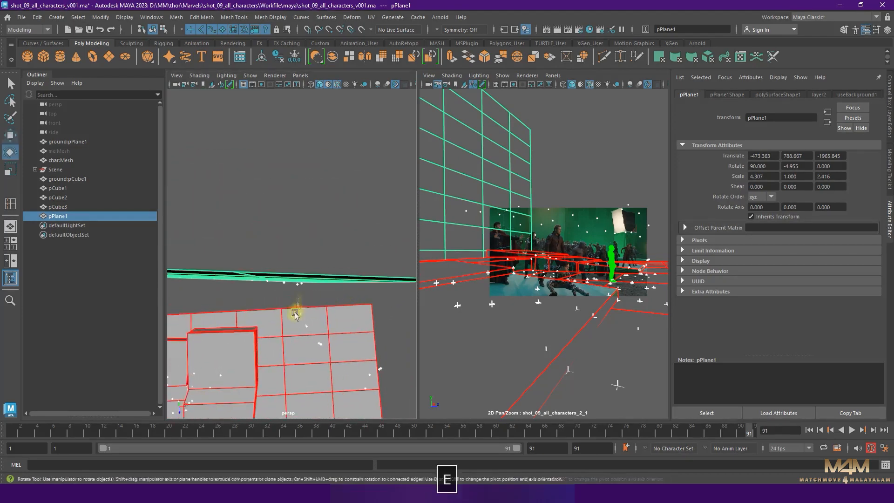
# - Set the wall plane's Y rotation to about -6.145 and slide it to about X -534.473, Z -2004.918
pyautogui.press('e')
pyautogui.keyDown('alt'); pyautogui.moveTo(307, 265); pyautogui.dragTo(266, 225, button='right'); pyautogui.keyUp('alt')
pyautogui.keyDown('ctrl'); pyautogui.moveTo(801, 169); pyautogui.dragTo(746, 188); pyautogui.keyUp('ctrl')
pyautogui.press('w')
pyautogui.keyDown('alt'); pyautogui.moveTo(243, 238); pyautogui.dragTo(267, 234, button='middle'); pyautogui.keyUp('alt')
pyautogui.moveTo(193, 309); pyautogui.dragTo(190, 303)
pyautogui.keyDown('alt'); pyautogui.moveTo(254, 294); pyautogui.dragTo(324, 223); pyautogui.keyUp('alt')
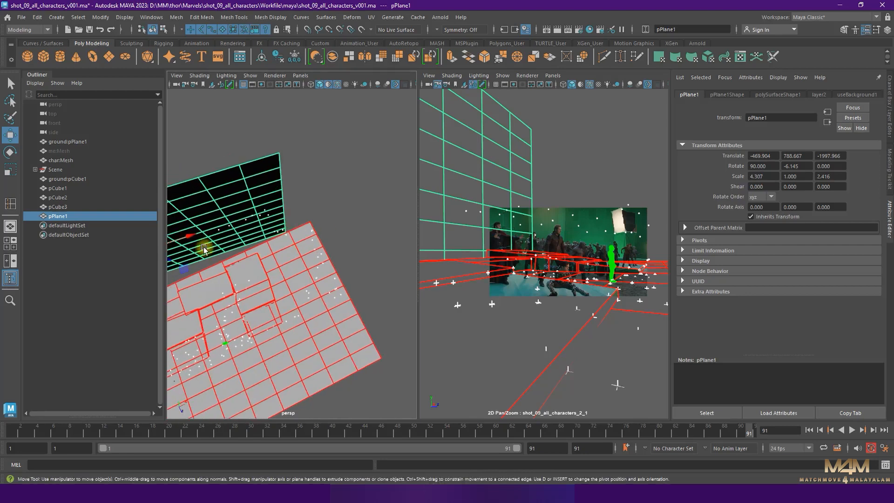
pyautogui.moveTo(191, 236); pyautogui.dragTo(327, 227)
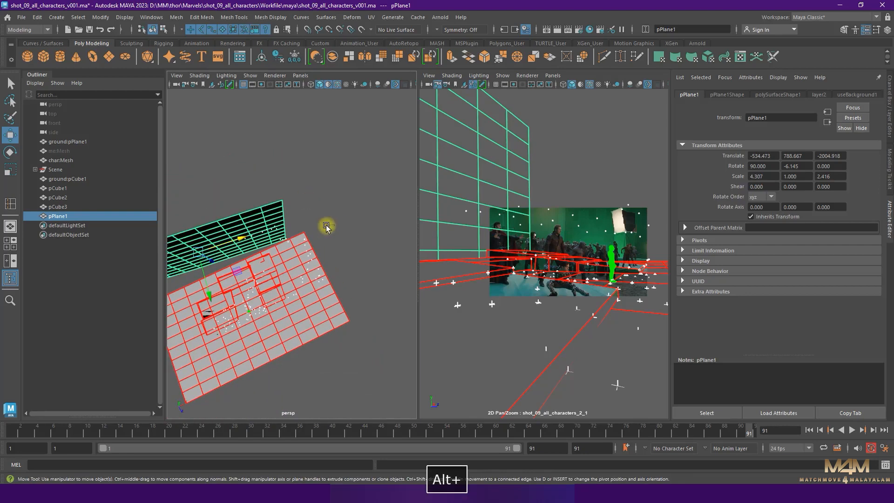
# - Duplicate the wall plane, move the copy beyond the ground's adjacent side, and set its Y rotation to 90
pyautogui.hotkey('ctrl', 'd')
pyautogui.press('w')
pyautogui.moveTo(327, 227); pyautogui.dragTo(425, 193, button='middle')
pyautogui.press('e')
pyautogui.moveTo(382, 230); pyautogui.dragTo(324, 204)
pyautogui.moveTo(804, 167); pyautogui.dragTo(481, 167)
pyautogui.write('90')
pyautogui.press('Return')
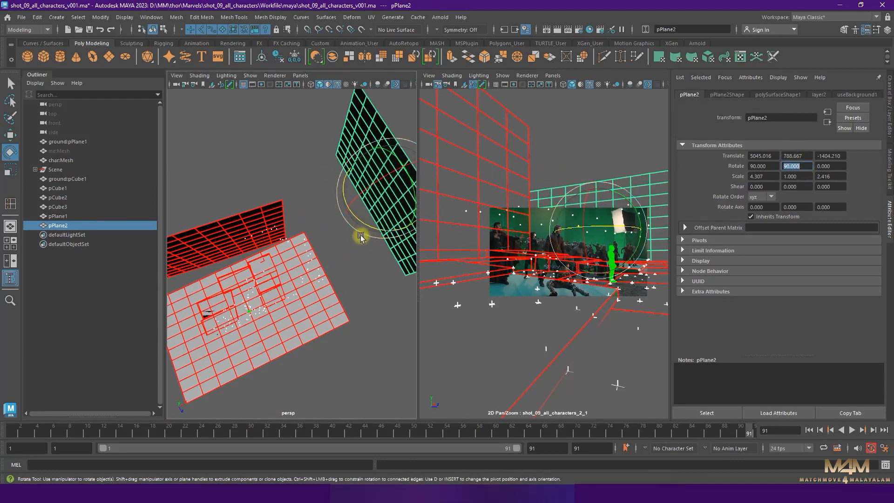
# - Position the second wall along the ground's adjacent edge so the two walls enclose the set
pyautogui.press('w')
pyautogui.keyDown('alt'); pyautogui.moveTo(394, 191); pyautogui.dragTo(261, 271); pyautogui.keyUp('alt')
pyautogui.press('v')
pyautogui.moveTo(261, 272); pyautogui.dragTo(289, 279, button='middle')
pyautogui.keyDown('alt'); pyautogui.moveTo(289, 313); pyautogui.dragTo(229, 229); pyautogui.keyUp('alt')
pyautogui.press('e')
pyautogui.press('w')
pyautogui.keyDown('shift'); pyautogui.click(281, 191); pyautogui.keyUp('shift')
pyautogui.click(369, 310)
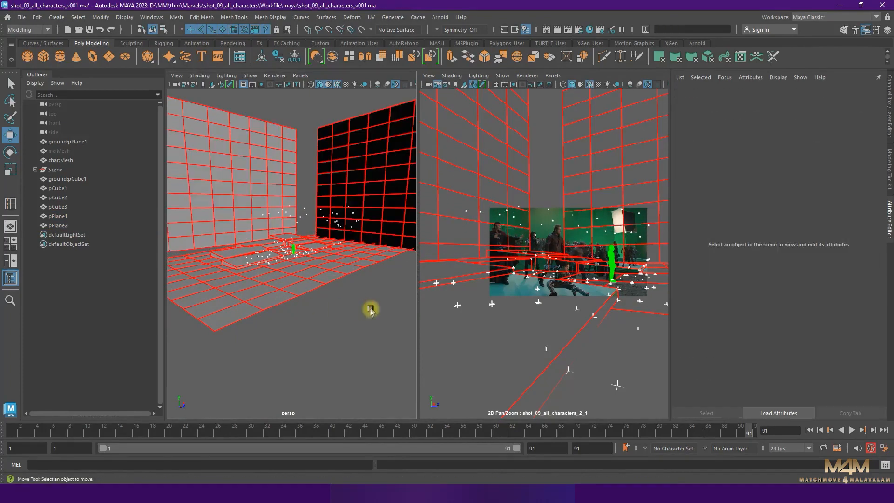
# - Duplicate a wall plane, rotate the copy across the open corner between the walls, and delete its surplus geometry
pyautogui.keyDown('alt'); pyautogui.moveTo(369, 309); pyautogui.dragTo(350, 324); pyautogui.keyUp('alt')
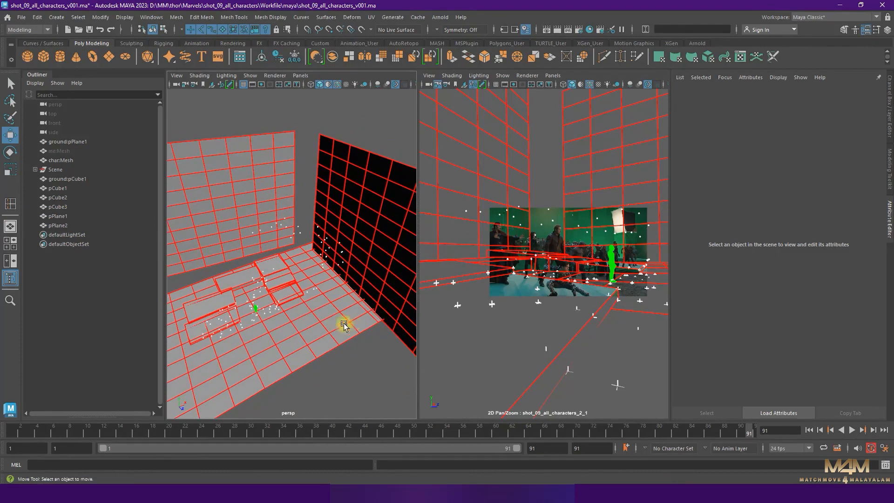
pyautogui.keyDown('alt'); pyautogui.moveTo(351, 365); pyautogui.dragTo(302, 293); pyautogui.keyUp('alt')
pyautogui.click(231, 306)
pyautogui.hotkey('ctrl', 'd')
pyautogui.press('e')
pyautogui.keyDown('alt'); pyautogui.moveTo(302, 293); pyautogui.dragTo(354, 232); pyautogui.keyUp('alt')
pyautogui.doubleClick(315, 223)
pyautogui.press('Delete')
pyautogui.press('F8')
# - Position the corner plane between the two walls, turned to about Y -52.492
pyautogui.keyDown('alt'); pyautogui.moveTo(292, 232); pyautogui.dragTo(271, 242); pyautogui.keyUp('alt')
pyautogui.moveTo(271, 242)
pyautogui.keyDown('alt'); pyautogui.mouseDown()
pyautogui.moveTo(285, 297)
pyautogui.moveTo(272, 234)
pyautogui.mouseUp(); pyautogui.keyUp('alt')
pyautogui.scroll(3, 273, 234)
pyautogui.moveTo(236, 270); pyautogui.dragTo(236, 277)
pyautogui.keyDown('alt'); pyautogui.moveTo(267, 223); pyautogui.dragTo(288, 275); pyautogui.keyUp('alt')
pyautogui.press('e')
pyautogui.press('w')
pyautogui.moveTo(288, 275); pyautogui.dragTo(288, 266)
# - Delete the corner plane's faces that extend beyond the two adjoining walls
pyautogui.keyDown('alt'); pyautogui.moveTo(288, 265); pyautogui.dragTo(317, 214); pyautogui.keyUp('alt')
pyautogui.moveTo(317, 213); pyautogui.dragTo(344, 180)
pyautogui.press('F11')
pyautogui.click(300, 202)
pyautogui.press('Delete')
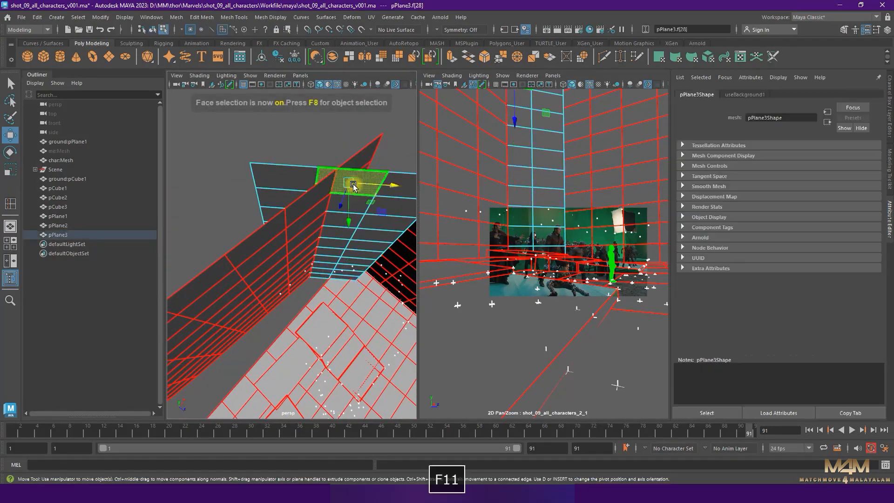
pyautogui.press('w')
pyautogui.keyDown('alt'); pyautogui.moveTo(300, 203); pyautogui.dragTo(354, 218); pyautogui.keyUp('alt')
pyautogui.press('F8')
pyautogui.click(309, 161)
# - Extend the corner plane's side edge toward the neighbouring wall, matching the green screen corner in the shot camera view
pyautogui.hotkey('alt', 'v')
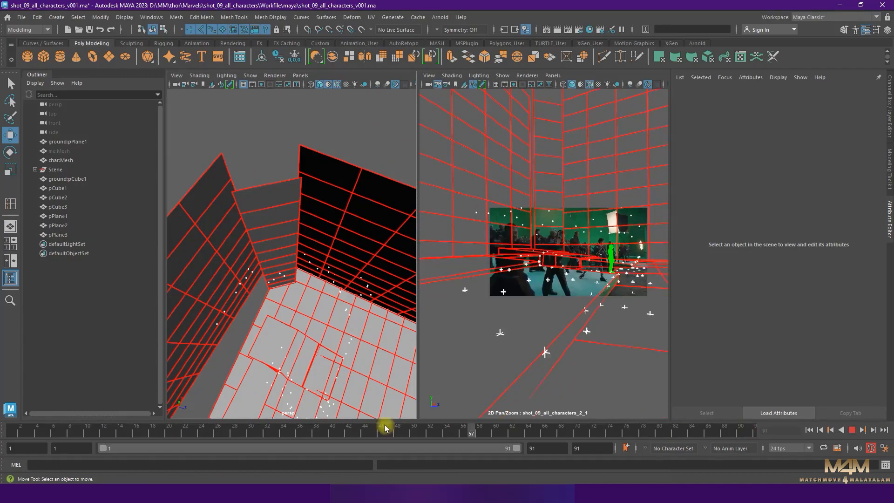
pyautogui.press('\\')
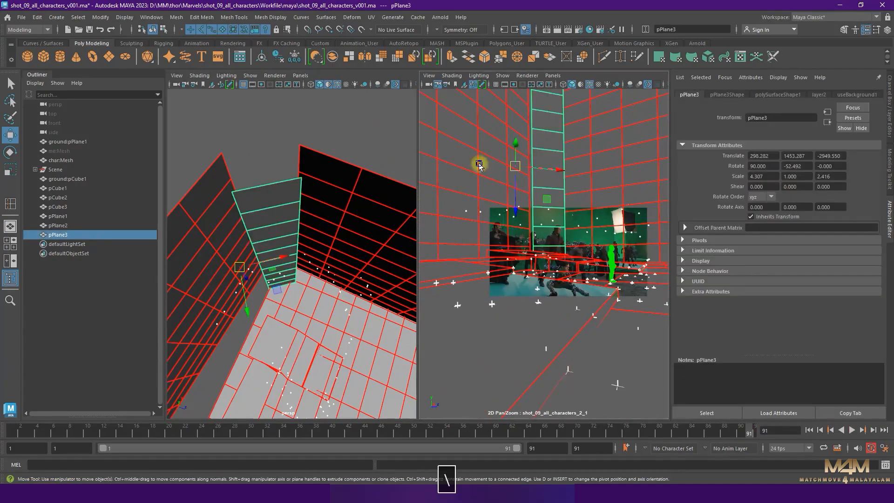
pyautogui.moveTo(479, 163); pyautogui.dragTo(557, 227, button='right')
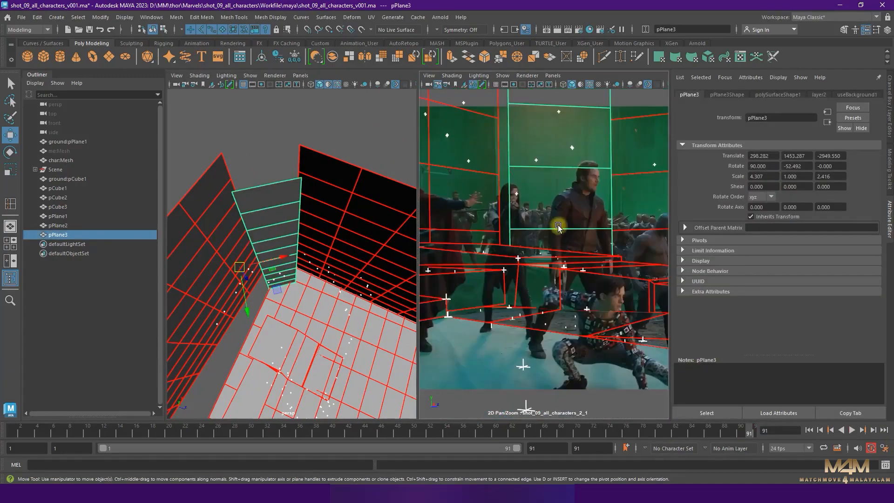
pyautogui.press('F8')
pyautogui.moveTo(295, 253); pyautogui.dragTo(284, 258)
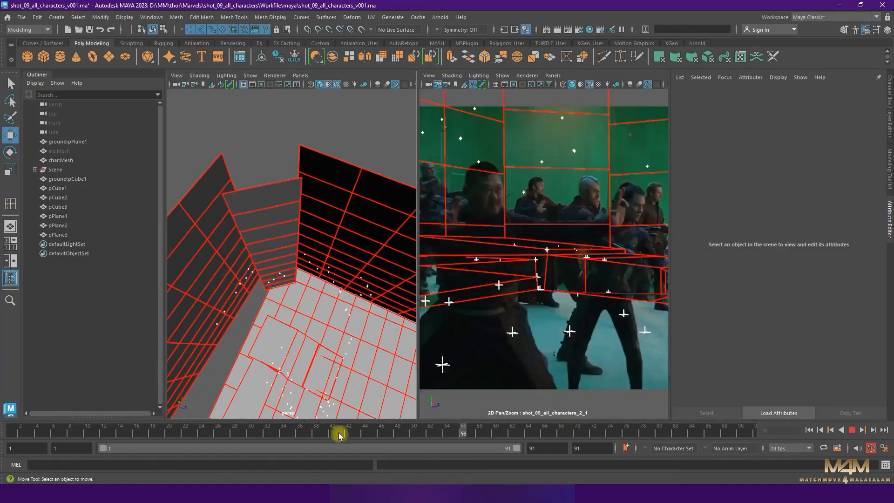
# - Save the scene and play the shot from frame 1 to check the walls against the plate
pyautogui.hotkey('alt', 'shift', 'v')
pyautogui.click(553, 175)
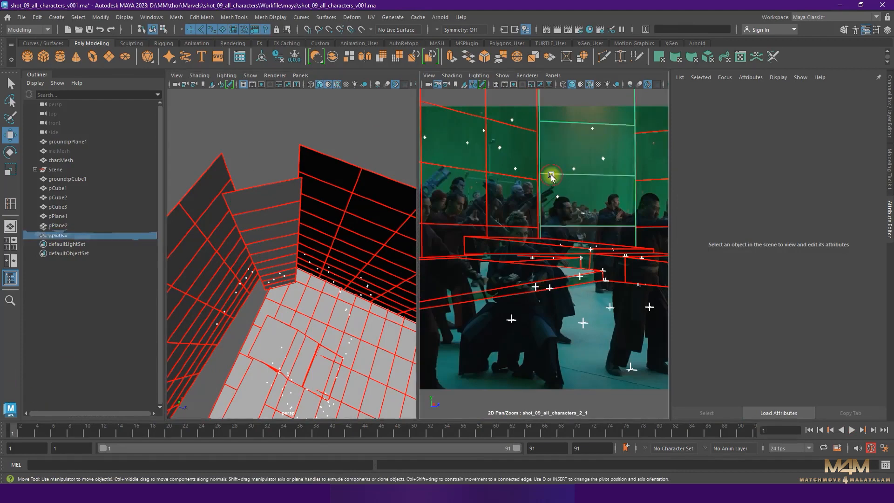
pyautogui.hotkey('ctrl', 's')
pyautogui.click(338, 152)
pyautogui.press('\\')
pyautogui.moveTo(547, 309); pyautogui.dragTo(477, 154, button='right')
pyautogui.moveTo(566, 233); pyautogui.dragTo(589, 319, button='right')
pyautogui.hotkey('alt', 'v')
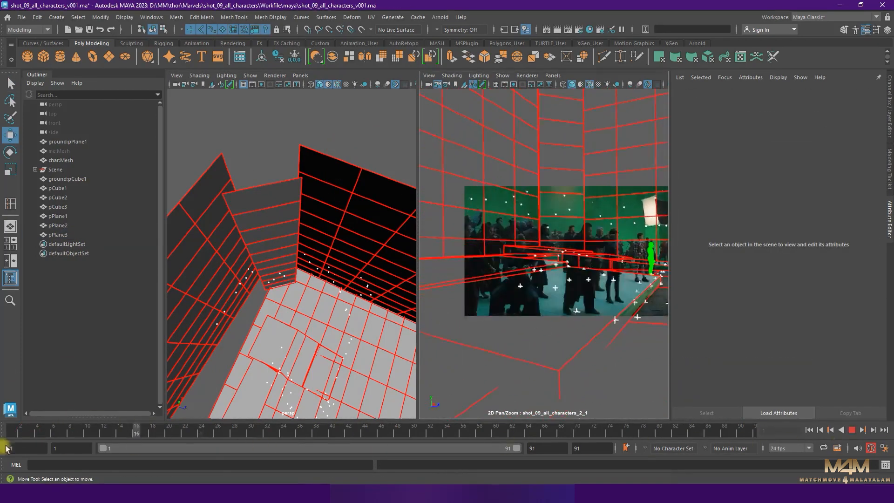
pyautogui.hotkey('alt', 'shift', 'v')
# - Insert edge loops across the near platform box and the neighbouring pCube2 box, checking them at frame 91
pyautogui.click(627, 299)
pyautogui.keyDown('shift'); pyautogui.moveTo(627, 299); pyautogui.dragTo(624, 317, button='right'); pyautogui.keyUp('shift')
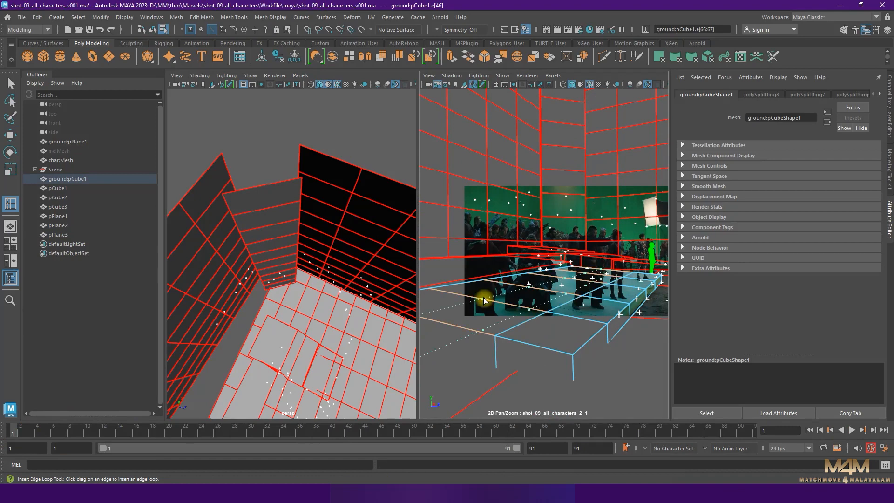
pyautogui.moveTo(154, 430); pyautogui.dragTo(748, 431)
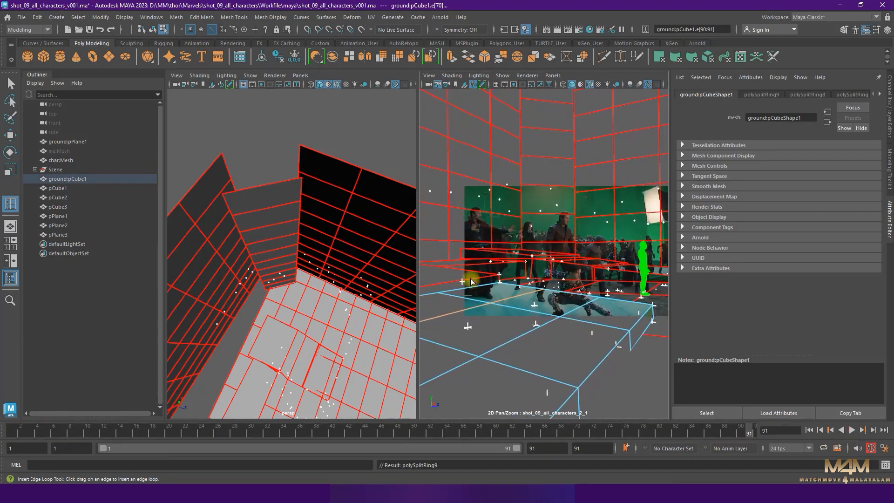
pyautogui.click(434, 287)
pyautogui.click(439, 286)
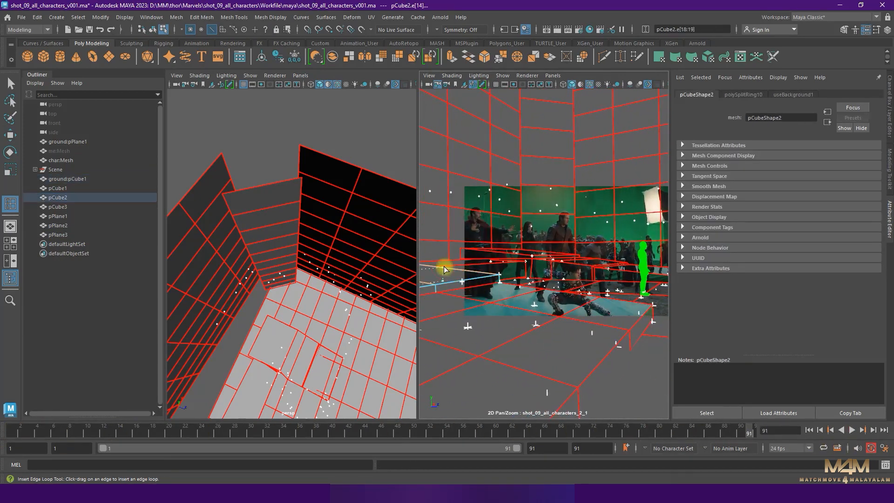
pyautogui.hotkey('alt', 'v')
pyautogui.moveTo(97, 422); pyautogui.dragTo(884, 447)
# - Insert edge loops across the far platform box pCube1, return to object selection, and save the scene
pyautogui.click(634, 272)
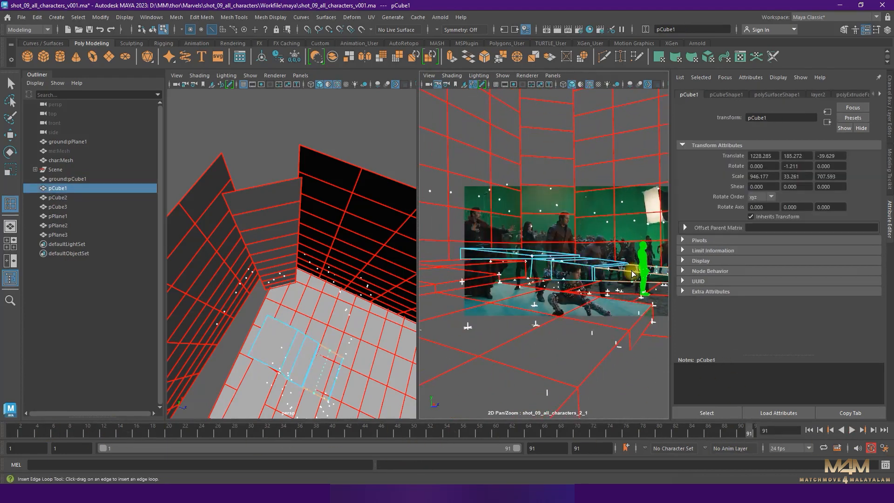
pyautogui.click(633, 274)
pyautogui.keyDown('alt'); pyautogui.moveTo(306, 344); pyautogui.dragTo(364, 266); pyautogui.keyUp('alt')
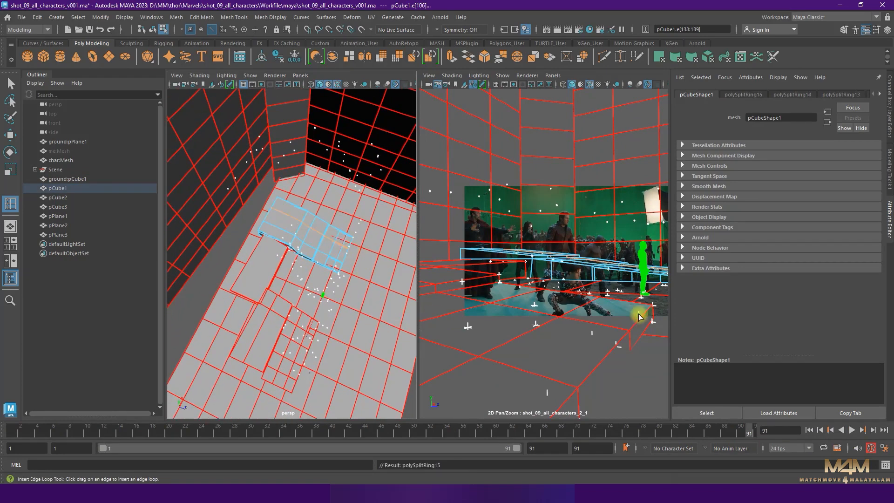
pyautogui.press('F8')
pyautogui.hotkey('ctrl', 's')
pyautogui.press('w')
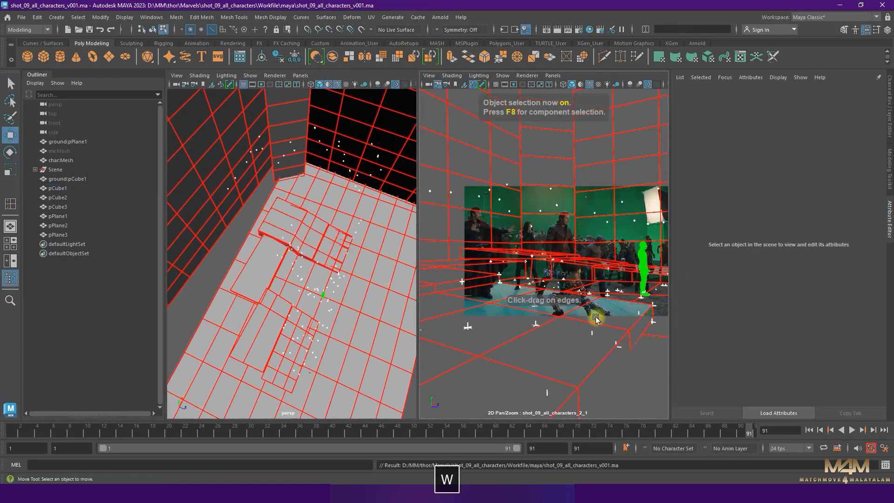
# - Play the shot from frame 1 in an enlarged camera view with 2D Pan/Zoom off to check the platform boxes
pyautogui.moveTo(700, 431); pyautogui.dragTo(754, 431)
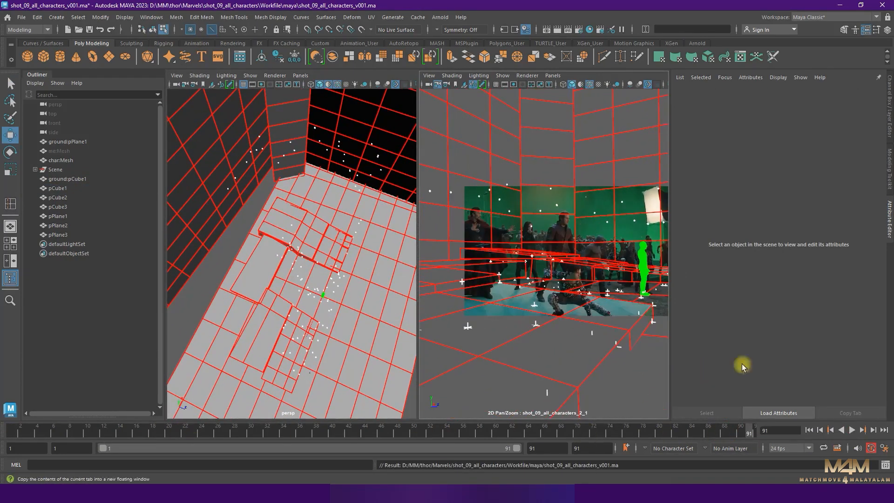
pyautogui.click(589, 150)
pyautogui.press('F8')
pyautogui.click(98, 170)
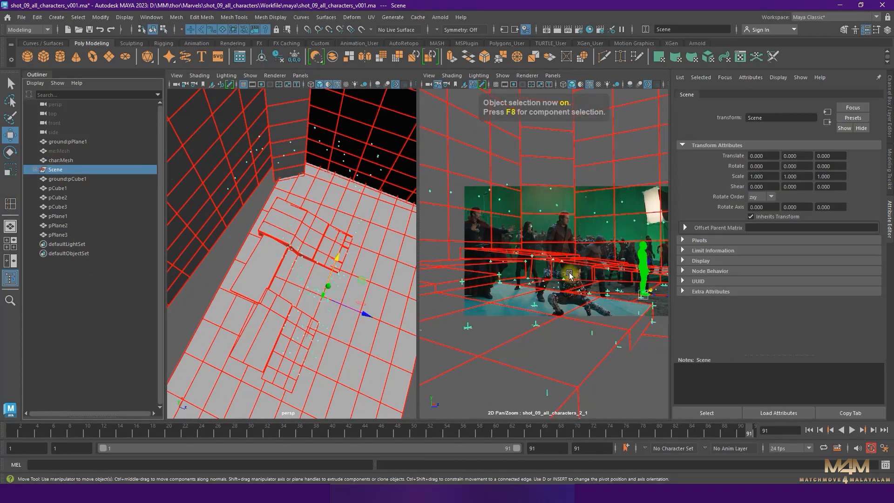
pyautogui.press('space')
pyautogui.press('\\')
pyautogui.click(72, 329)
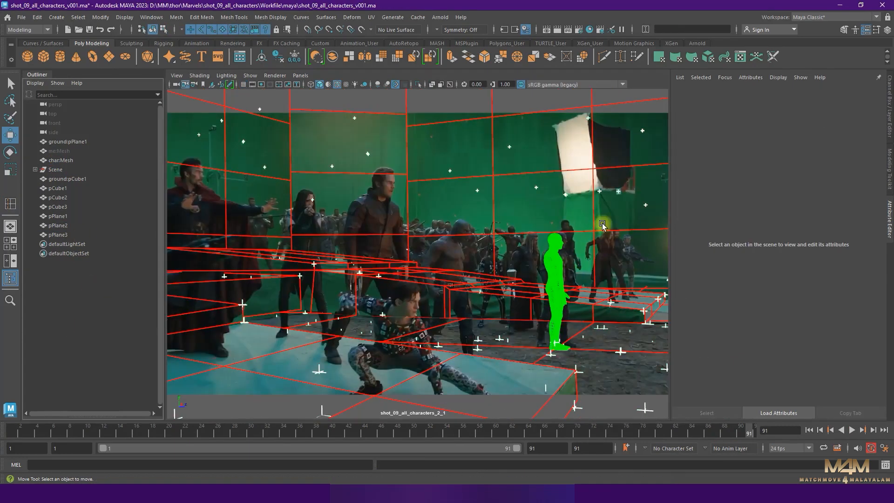
pyautogui.hotkey('alt', 'v')
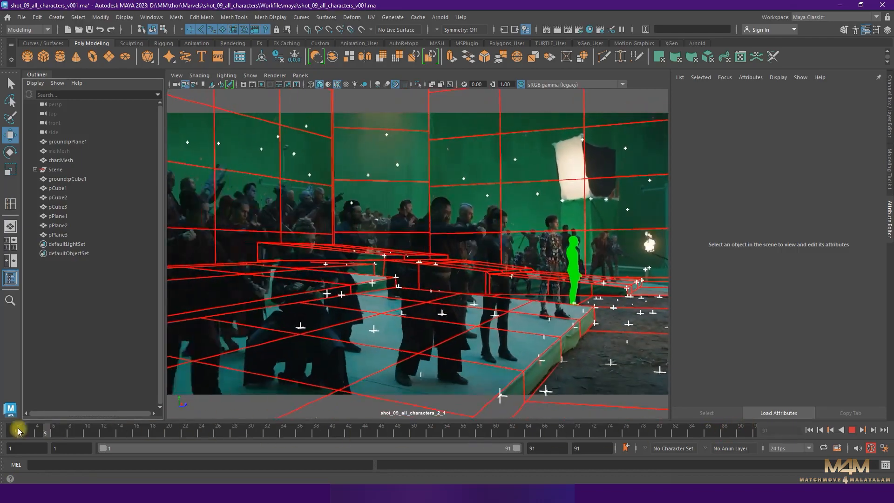
pyautogui.hotkey('alt', 'v')
# - Insert edge loops across ground:pPlane1 beside the platform edge in the shot camera view
pyautogui.click(615, 343)
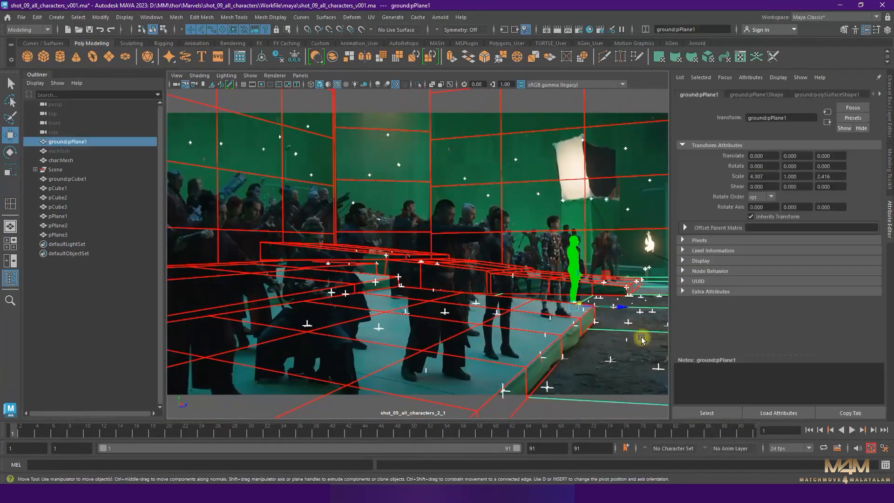
pyautogui.press('F10')
pyautogui.moveTo(642, 334)
pyautogui.keyDown('shift'); pyautogui.mouseDown(button='right')
pyautogui.moveTo(638, 373)
pyautogui.moveTo(642, 334)
pyautogui.mouseUp(button='right'); pyautogui.keyUp('shift')
pyautogui.click(641, 332)
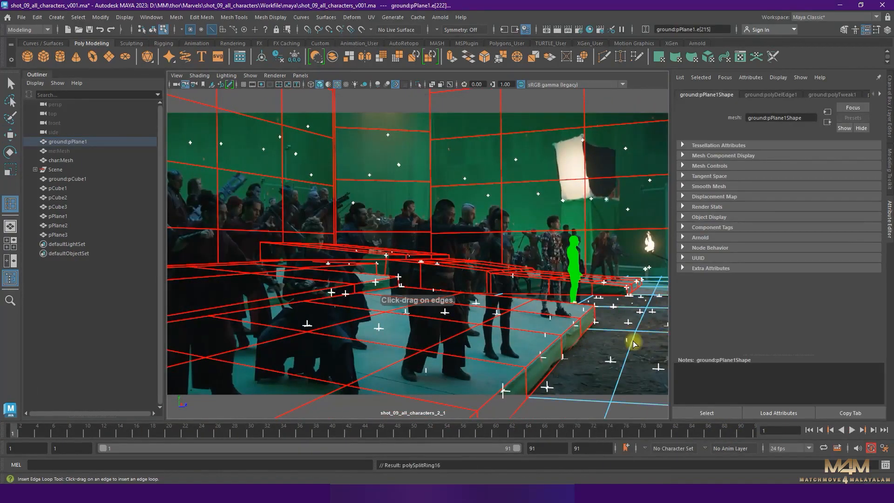
# - Add evenly spaced edge loops along the length and width of ground:pPlane1 in the perspective view
pyautogui.press('space')
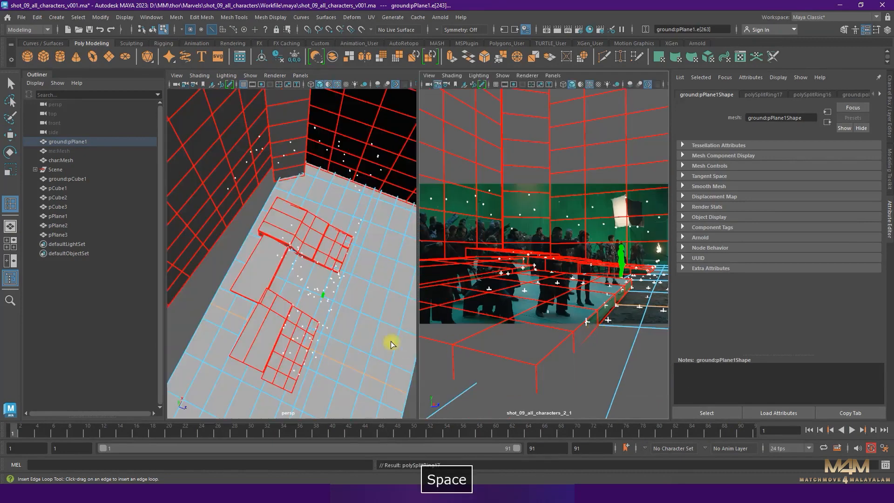
pyautogui.moveTo(355, 329); pyautogui.dragTo(365, 296)
pyautogui.click(373, 267)
pyautogui.click(381, 243)
pyautogui.click(390, 219)
pyautogui.keyDown('alt'); pyautogui.moveTo(344, 310); pyautogui.dragTo(353, 204, button='middle'); pyautogui.keyUp('alt')
pyautogui.click(343, 280)
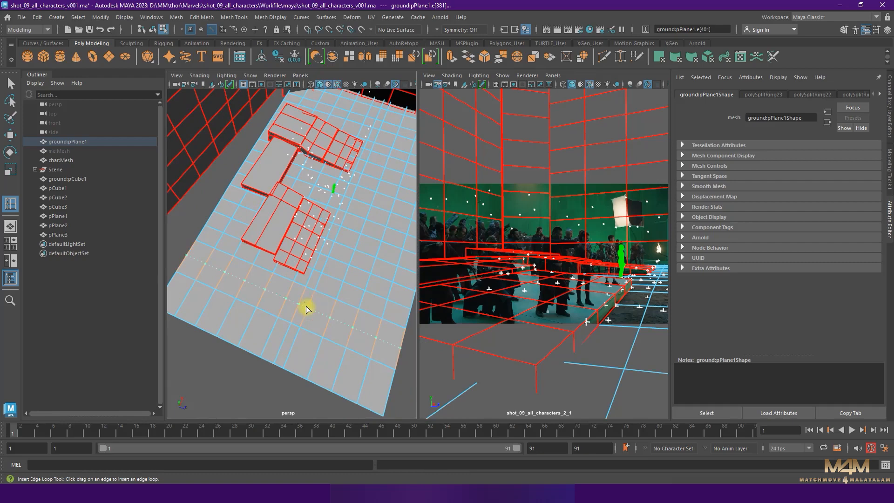
pyautogui.press('w')
pyautogui.press('g')
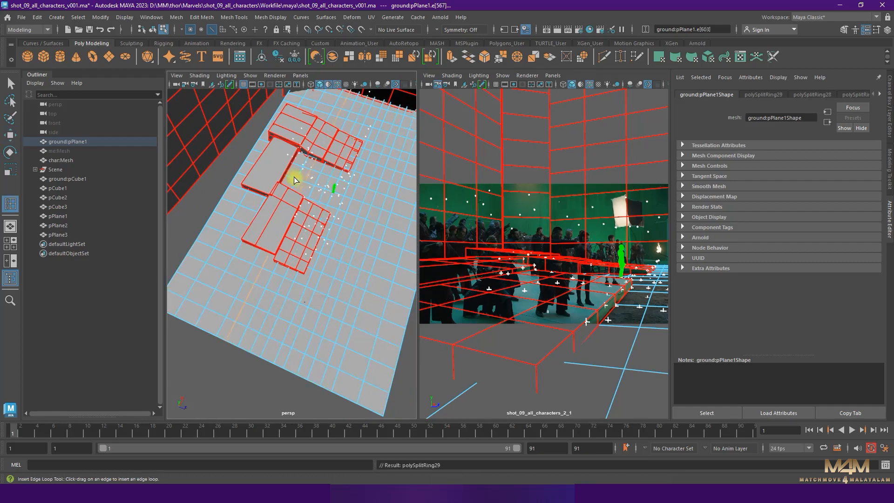
# - Reposition an edge loop on the ground plane, return to object selection, and save the scene
pyautogui.press('w')
pyautogui.press('F8')
pyautogui.hotkey('ctrl', 's')
pyautogui.press('F10')
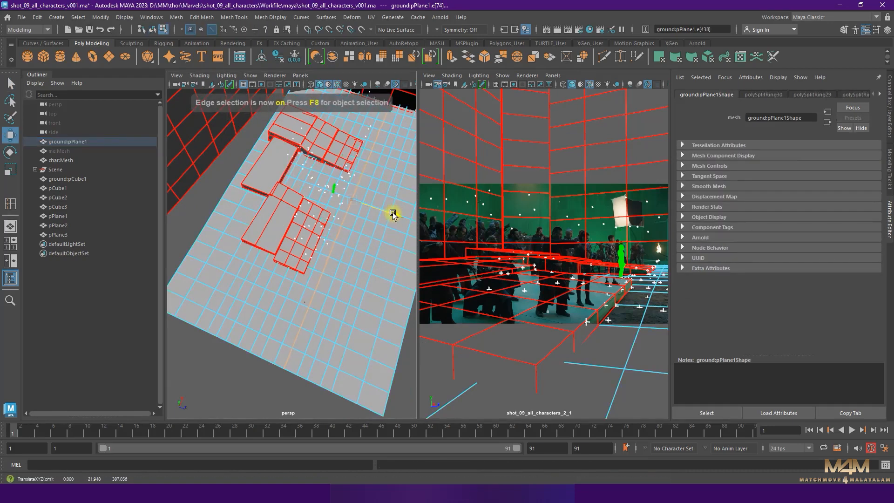
pyautogui.press('F8')
pyautogui.hotkey('ctrl', 's')
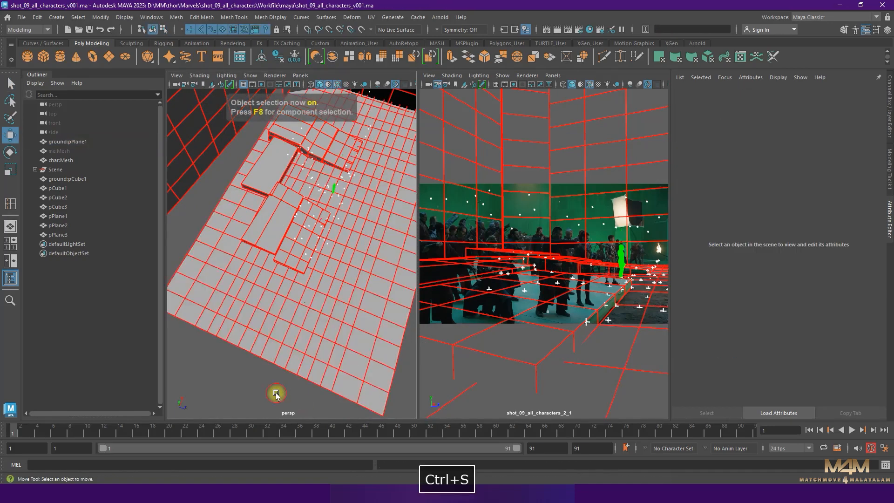
# - Hide the objects from pCube1 through pPlane3, keeping ground:pPlane1 and ground:pCube1 displayed
pyautogui.click(273, 362)
pyautogui.keyDown('alt'); pyautogui.moveTo(269, 376); pyautogui.dragTo(362, 354); pyautogui.keyUp('alt')
pyautogui.click(361, 353)
pyautogui.click(317, 314)
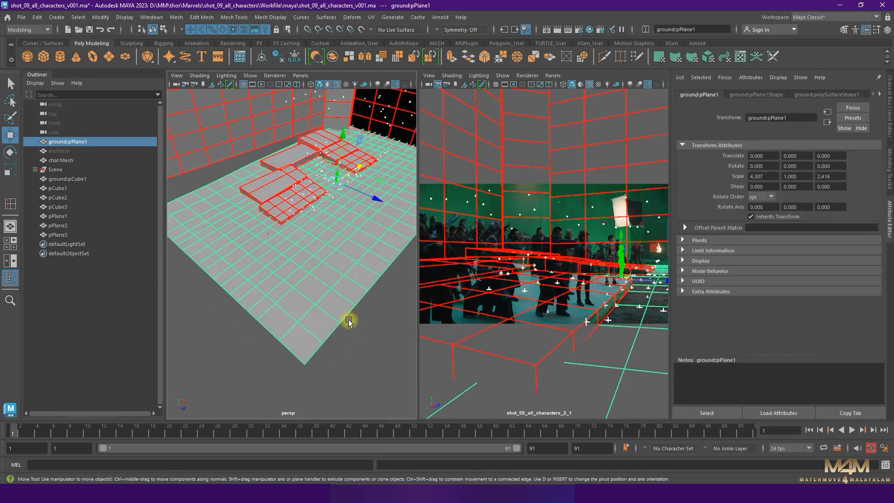
pyautogui.click(365, 340)
pyautogui.click(359, 336)
pyautogui.keyDown('alt'); pyautogui.moveTo(359, 336); pyautogui.dragTo(361, 341); pyautogui.keyUp('alt')
pyautogui.moveTo(64, 188); pyautogui.dragTo(72, 232)
pyautogui.press('h')
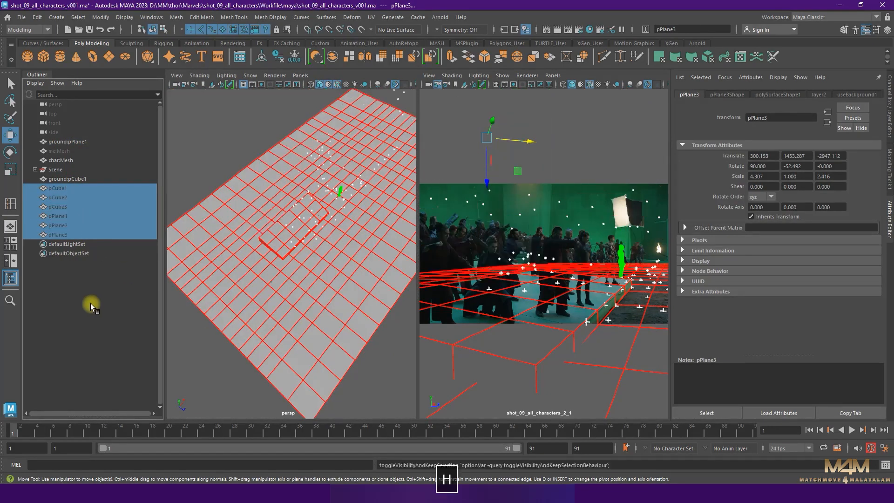
# - Reorder ground:pPlane1 in the Outliner so it sits directly below pPlane3
pyautogui.click(65, 141)
pyautogui.moveTo(65, 141); pyautogui.dragTo(65, 241, button='middle')
pyautogui.click(80, 235)
# - Remove the ground: prefix from ground:pCube1, hide that box, and select ground:pPlane1
pyautogui.click(57, 169)
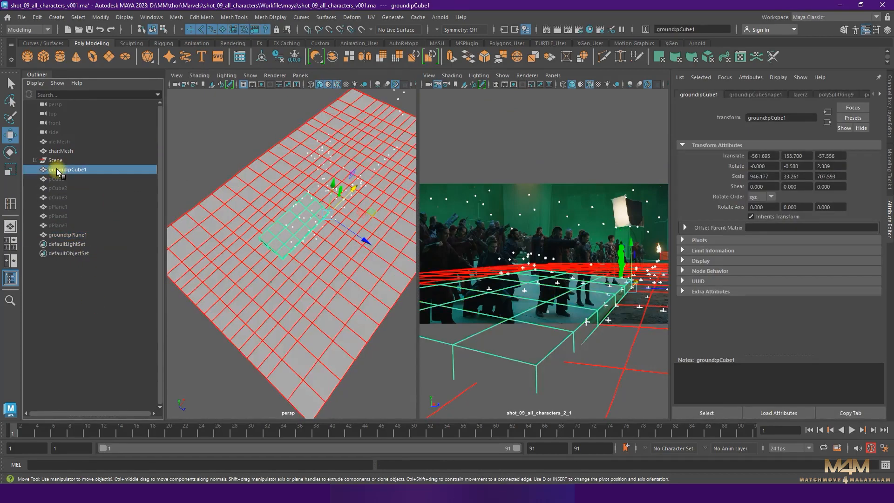
pyautogui.press('BackSpace')
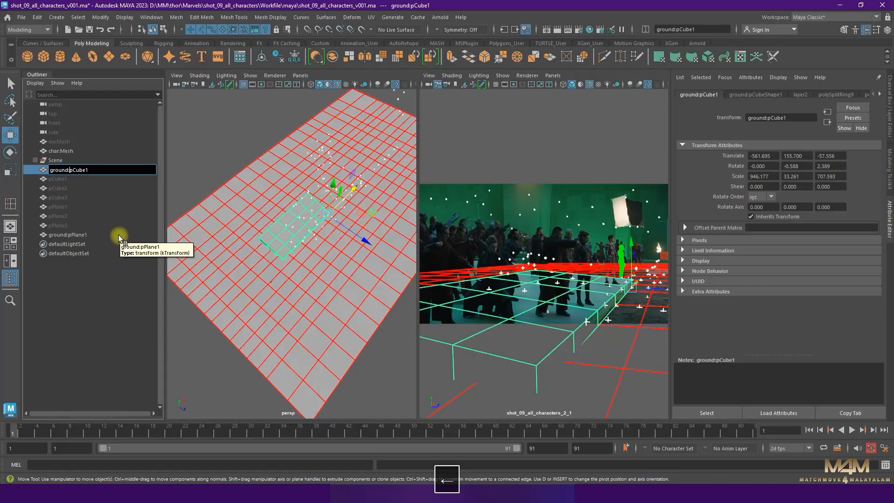
pyautogui.press('BackSpace')
pyautogui.click(68, 234)
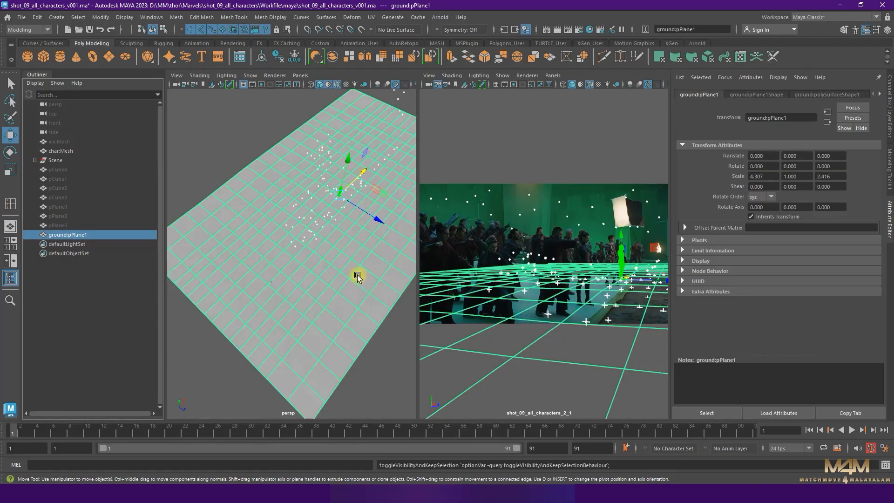
# - Enlarge the perspective view and hide the locators around the ground plane
pyautogui.press('space')
pyautogui.click(249, 77)
pyautogui.click(273, 339)
pyautogui.keyDown('alt'); pyautogui.moveTo(480, 345); pyautogui.dragTo(421, 315); pyautogui.keyUp('alt')
# - Open the UV Editor for ground:pPlane1 and place it beside a view facing the ground plane
pyautogui.click(370, 17)
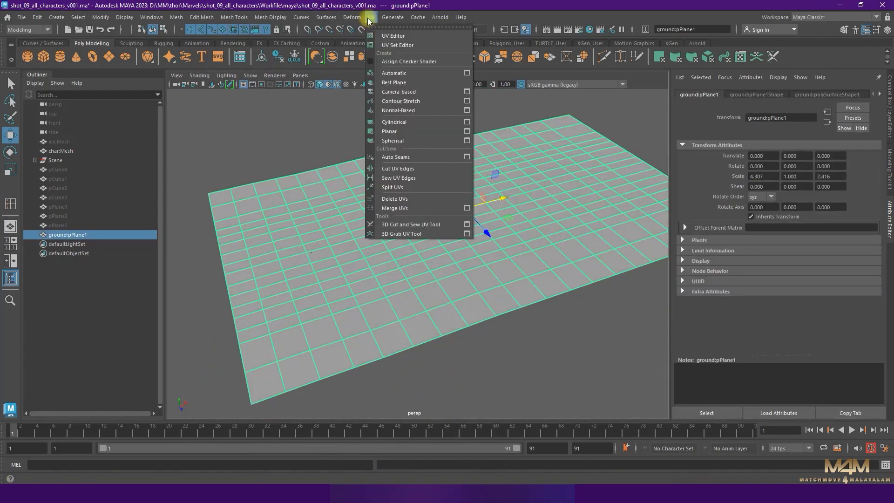
pyautogui.click(429, 37)
pyautogui.click(557, 118)
pyautogui.moveTo(559, 84); pyautogui.dragTo(699, 100)
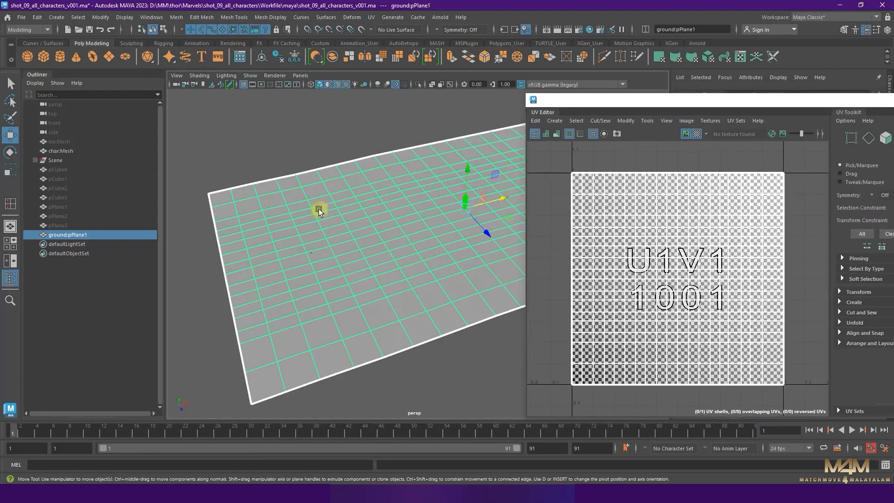
pyautogui.keyDown('alt'); pyautogui.moveTo(320, 208); pyautogui.dragTo(326, 209); pyautogui.keyUp('alt')
pyautogui.keyDown('alt'); pyautogui.moveTo(326, 209); pyautogui.dragTo(373, 275, button='right'); pyautogui.keyUp('alt')
pyautogui.keyDown('alt'); pyautogui.moveTo(374, 275); pyautogui.dragTo(387, 205); pyautogui.keyUp('alt')
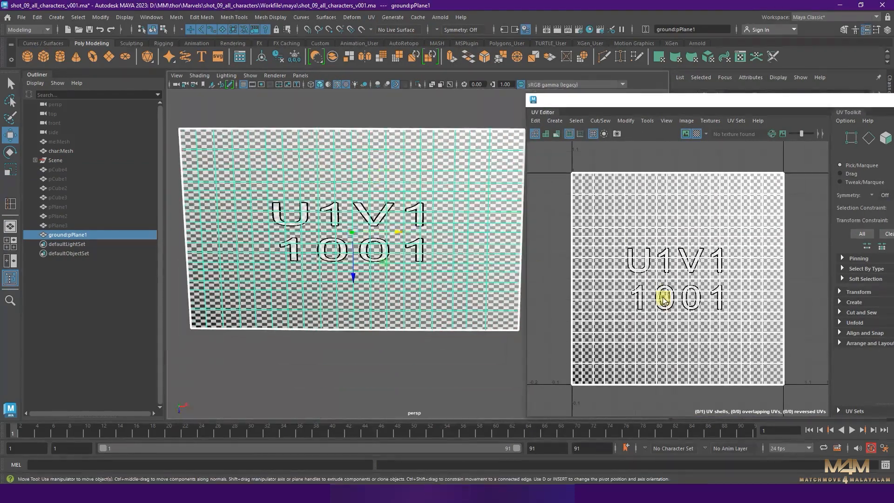
# - Apply Planar Mapping to ground:pPlane1, projecting from the Y axis with the bounding box fit
pyautogui.click(371, 17)
pyautogui.click(472, 139)
pyautogui.moveTo(373, 145); pyautogui.dragTo(519, 140)
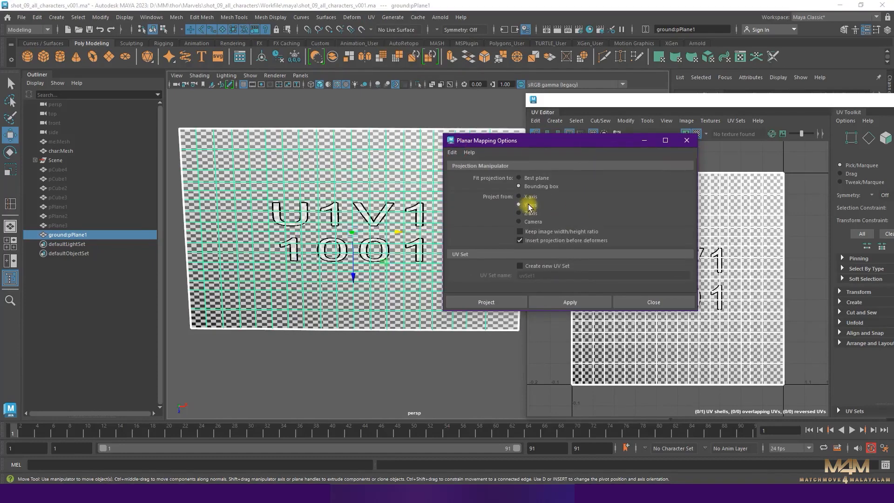
pyautogui.click(570, 302)
pyautogui.click(654, 302)
pyautogui.scroll(-3, 731, 312)
pyautogui.press('r')
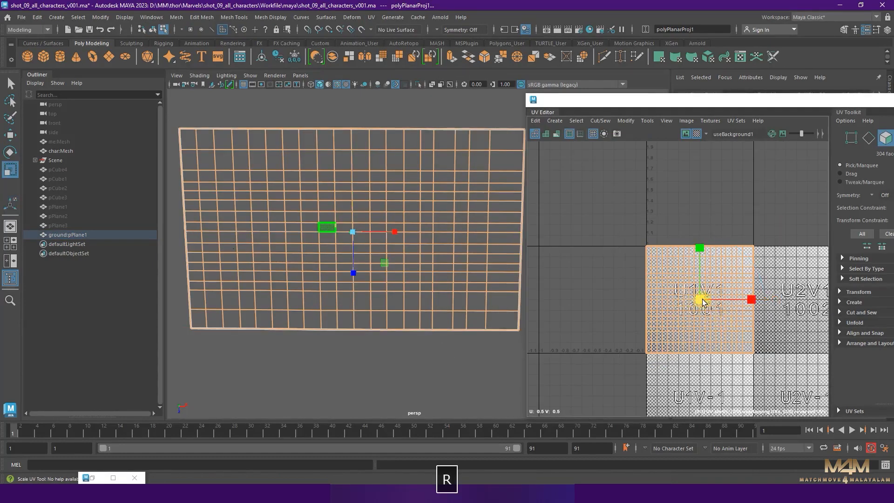
pyautogui.press('F8')
pyautogui.click(429, 273)
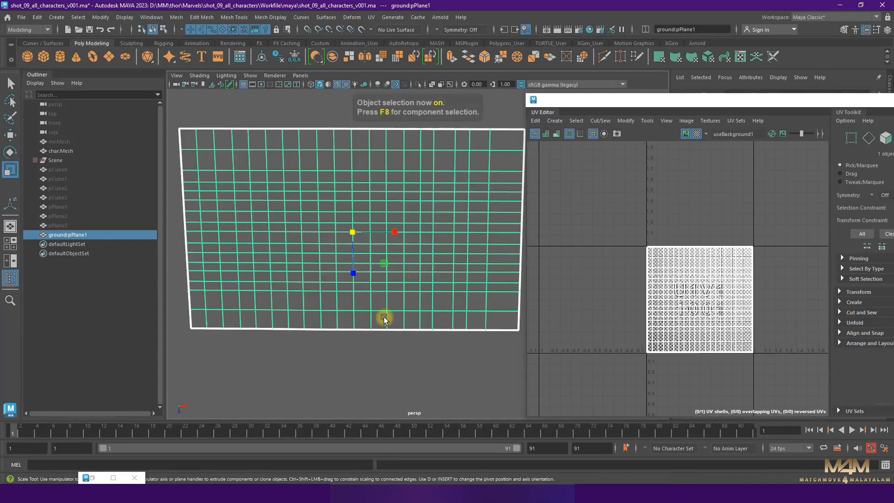
# - Adjust the perspective view's wireframe, texture and lighting display for inspecting the ground plane's mapping
pyautogui.click(683, 136)
pyautogui.moveTo(363, 313)
pyautogui.keyDown('alt'); pyautogui.mouseDown()
pyautogui.moveTo(350, 261)
pyautogui.moveTo(435, 225)
pyautogui.moveTo(425, 311)
pyautogui.moveTo(441, 138)
pyautogui.mouseUp(); pyautogui.keyUp('alt')
pyautogui.click(350, 261)
pyautogui.click(410, 232)
pyautogui.click(336, 84)
pyautogui.click(344, 85)
pyautogui.click(404, 213)
pyautogui.click(232, 77)
pyautogui.click(245, 103)
pyautogui.press('7')
pyautogui.keyDown('alt'); pyautogui.moveTo(422, 248); pyautogui.dragTo(699, 137); pyautogui.keyUp('alt')
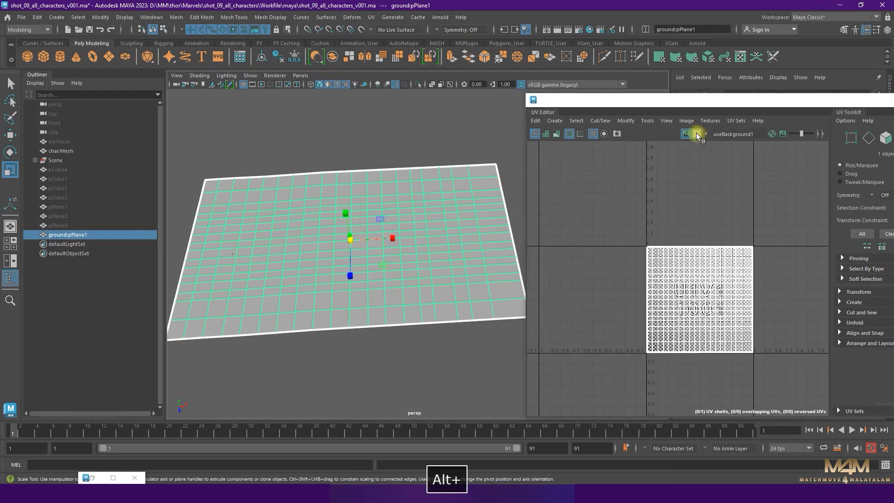
# - Assign the lambert1 material to the ground plane and show its material attributes
pyautogui.click(697, 135)
pyautogui.moveTo(565, 219); pyautogui.dragTo(608, 467, button='right')
pyautogui.moveTo(640, 424); pyautogui.dragTo(626, 445, button='right')
pyautogui.click(862, 95)
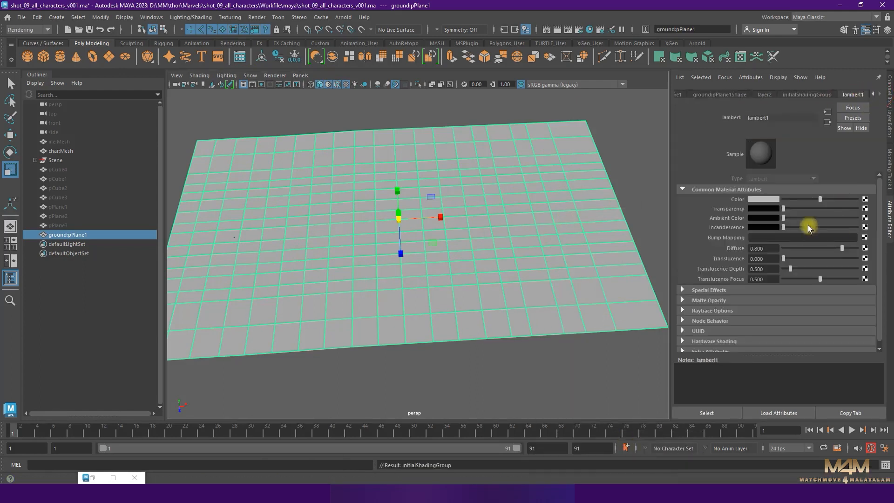
# - Connect a Checker texture to lambert1's Color and display it on the ground plane in the perspective view
pyautogui.click(865, 198)
pyautogui.click(361, 120)
pyautogui.click(361, 120)
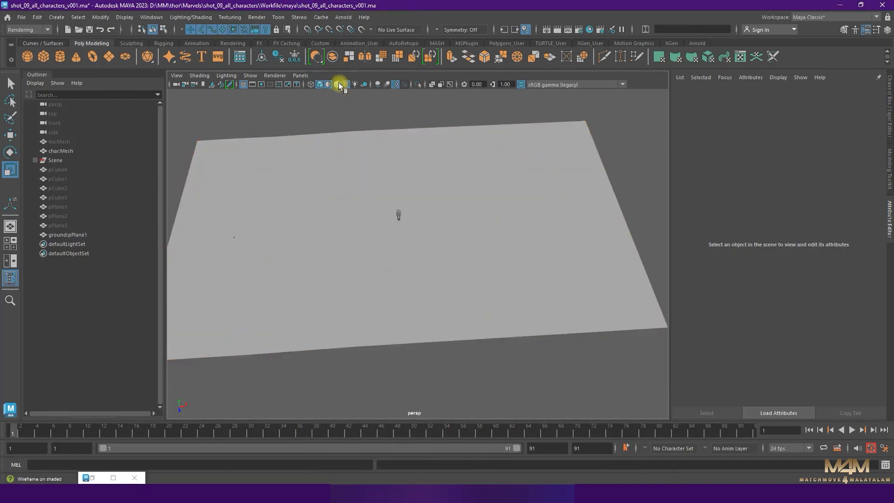
pyautogui.click(341, 84)
pyautogui.scroll(2, 400, 222)
pyautogui.scroll(-4, 405, 233)
pyautogui.click(431, 276)
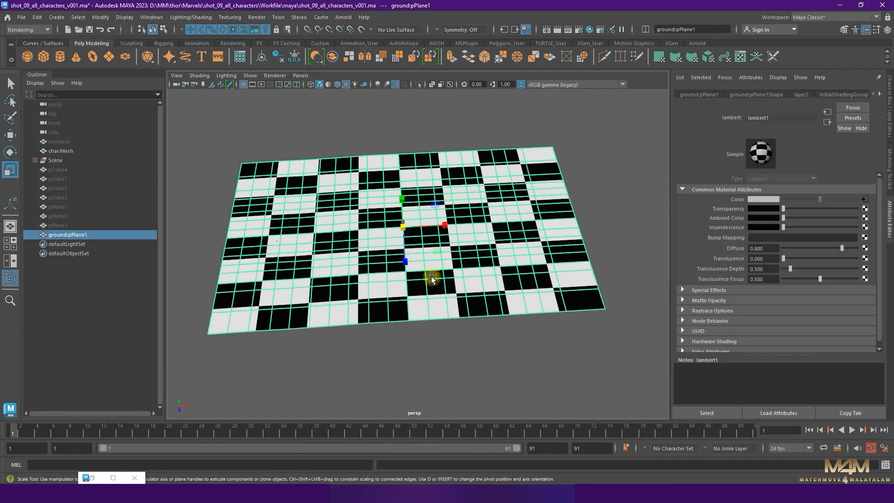
pyautogui.keyDown('alt'); pyautogui.moveTo(428, 295); pyautogui.dragTo(417, 326); pyautogui.keyUp('alt')
# - Try Filter 1.000 with Filter Offset and Contrast changes on ground:checker1, and undo the changes
pyautogui.click(865, 200)
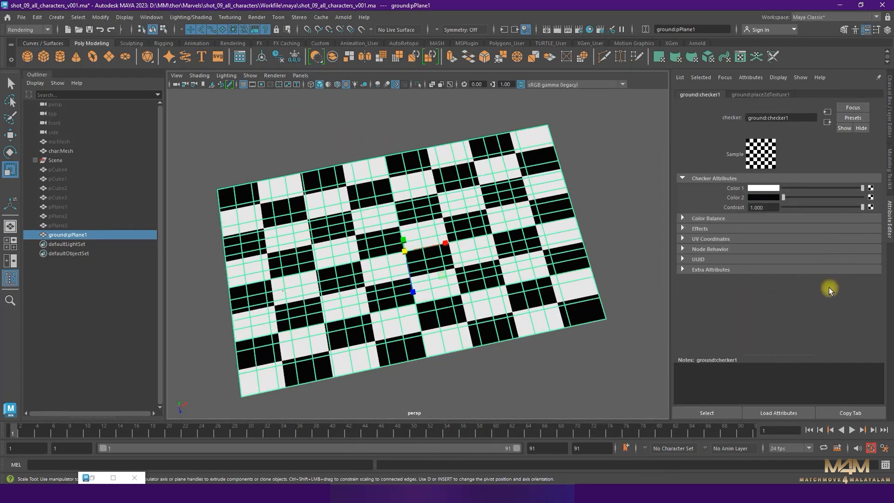
pyautogui.click(709, 237)
pyautogui.click(722, 260)
pyautogui.click(745, 301)
pyautogui.click(708, 228)
pyautogui.moveTo(795, 239); pyautogui.dragTo(863, 239)
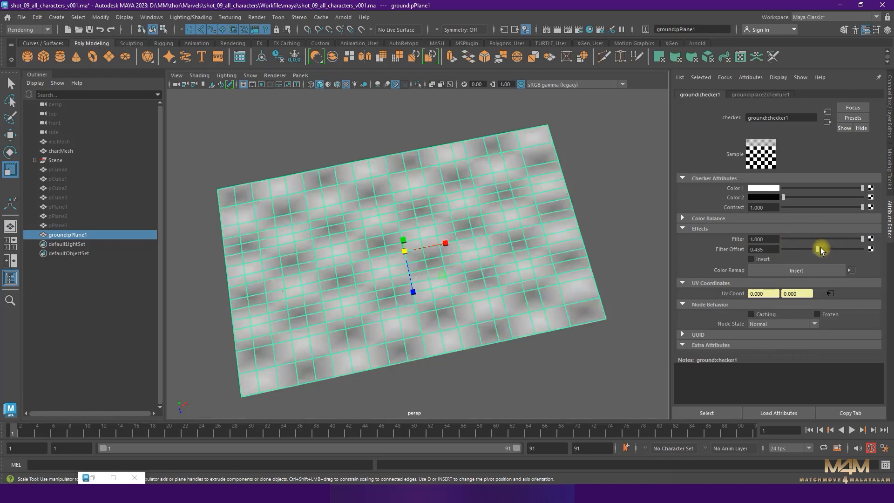
pyautogui.moveTo(862, 207)
pyautogui.mouseDown()
pyautogui.moveTo(795, 185)
pyautogui.moveTo(851, 207)
pyautogui.mouseUp()
pyautogui.hotkey('ctrl', 'z')
pyautogui.hotkey('ctrl', 'z')
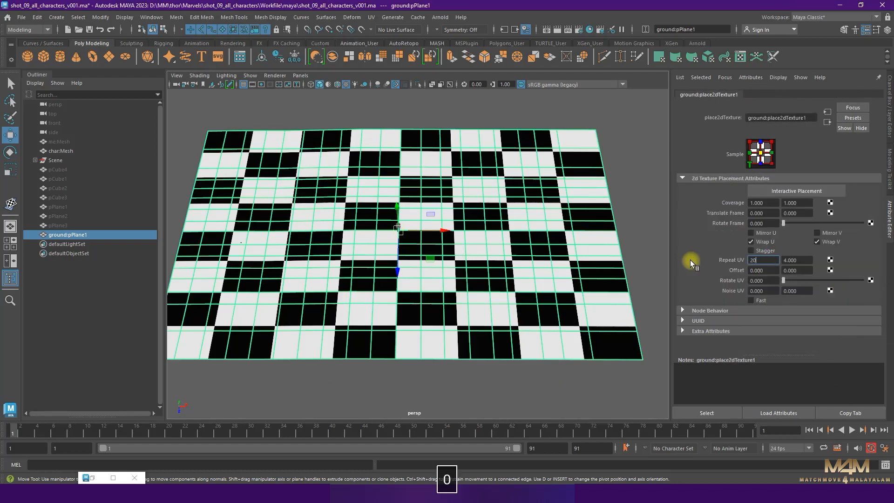
# - Set the checker placement's Repeat UV to 20 by 20
pyautogui.press('Tab')
pyautogui.write('20')
pyautogui.press('Return')
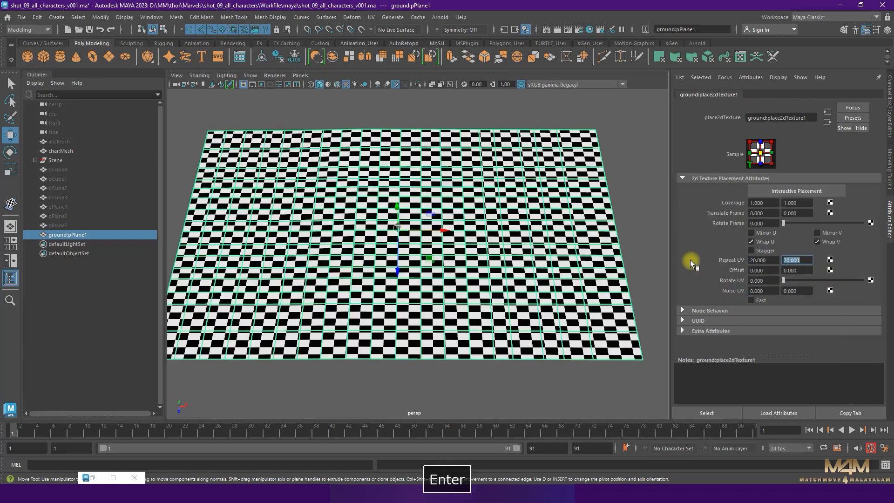
# - Scale the ground plane's UVs vertically in the UV Editor to make the checks square, and minimize the editor
pyautogui.click(113, 478)
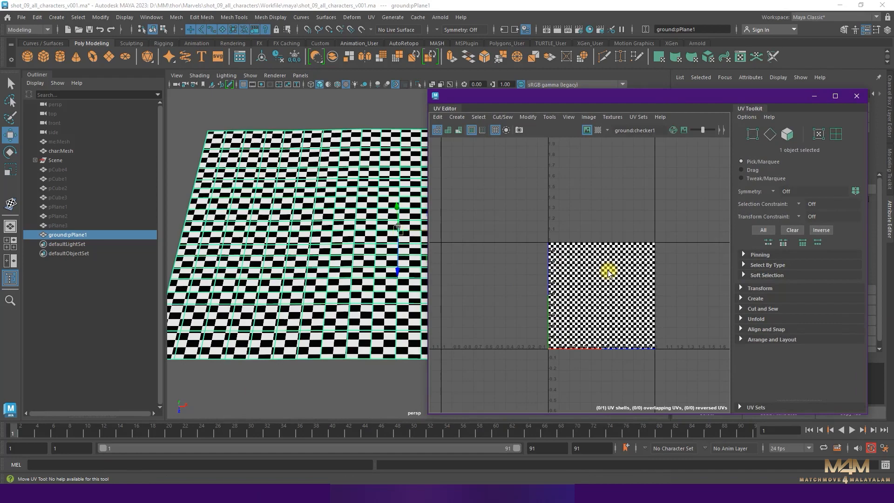
pyautogui.click(597, 130)
pyautogui.moveTo(631, 272); pyautogui.dragTo(635, 275, button='right')
pyautogui.click(642, 342)
pyautogui.press('r')
pyautogui.moveTo(600, 248); pyautogui.dragTo(597, 256)
pyautogui.keyDown('alt'); pyautogui.moveTo(289, 270); pyautogui.dragTo(355, 379, button='right'); pyautogui.keyUp('alt')
pyautogui.moveTo(601, 248); pyautogui.dragTo(602, 246)
pyautogui.keyDown('alt'); pyautogui.moveTo(325, 195); pyautogui.dragTo(200, 110, button='right'); pyautogui.keyUp('alt')
pyautogui.click(200, 110)
pyautogui.click(814, 96)
# - Display the ground plane shaded with its checker texture in the shot camera view over the plate
pyautogui.keyDown('alt'); pyautogui.moveTo(605, 195); pyautogui.dragTo(518, 234, button='right'); pyautogui.keyUp('alt')
pyautogui.press('space')
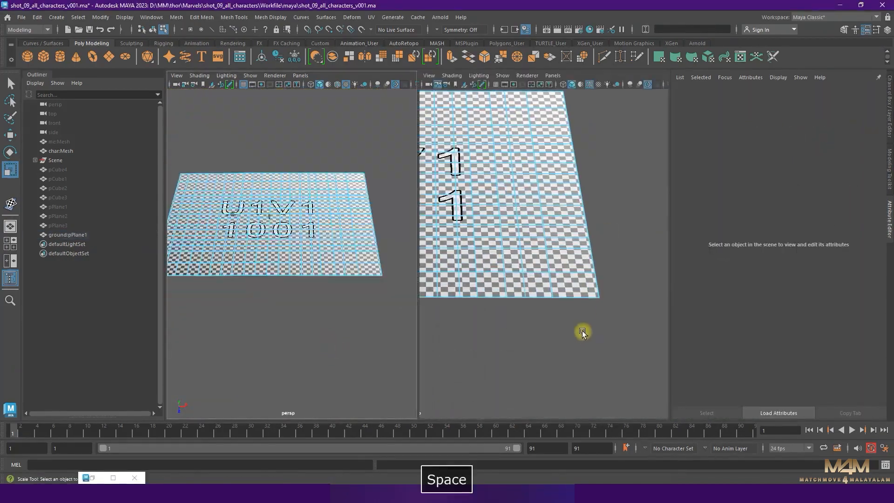
pyautogui.press('F8')
pyautogui.click(586, 347)
pyautogui.click(582, 219)
pyautogui.press('4')
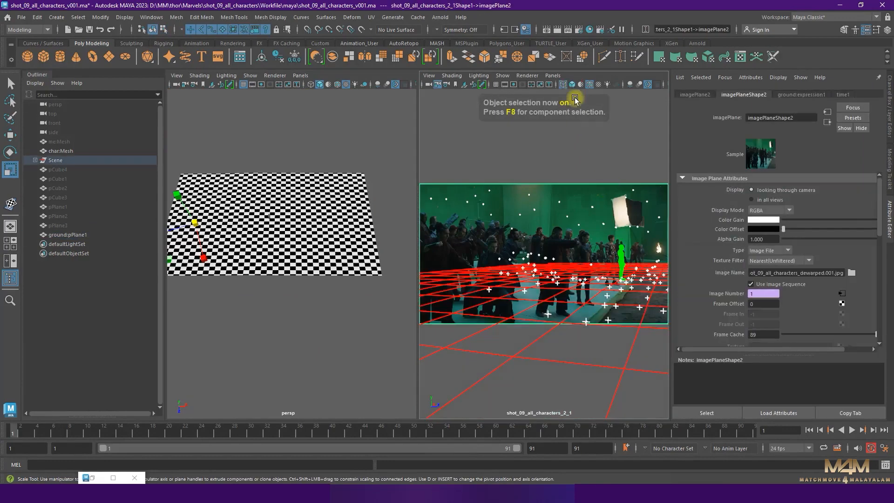
pyautogui.click(576, 100)
pyautogui.click(575, 85)
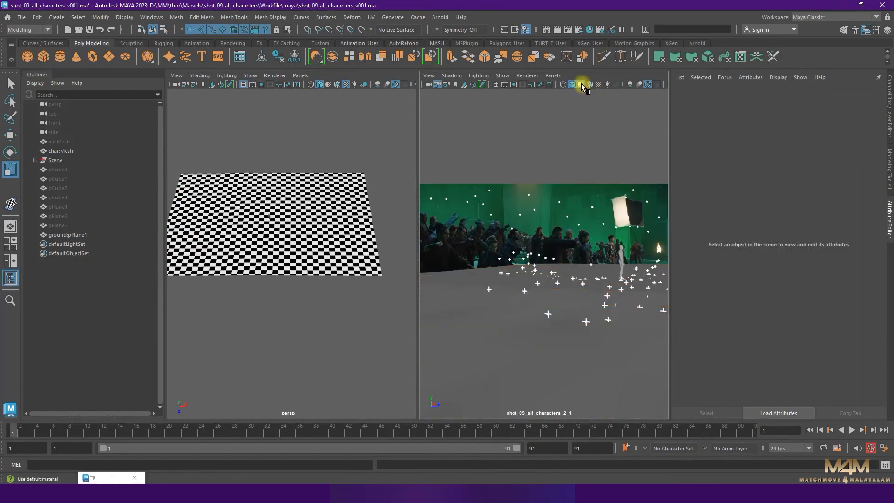
pyautogui.click(599, 84)
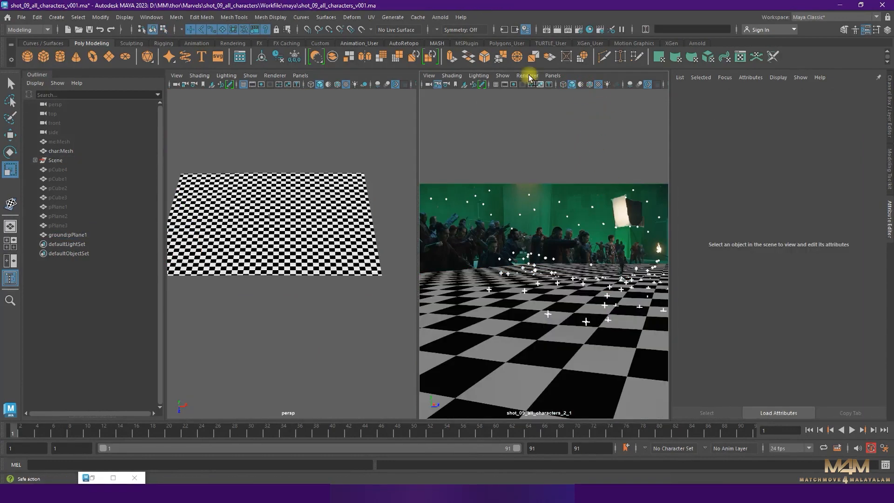
# - Hide the tracking locators in the shot camera view
pyautogui.click(503, 76)
pyautogui.click(528, 338)
pyautogui.click(634, 321)
# - Hide the ground plane and unhide pCube4
pyautogui.click(615, 150)
pyautogui.click(614, 271)
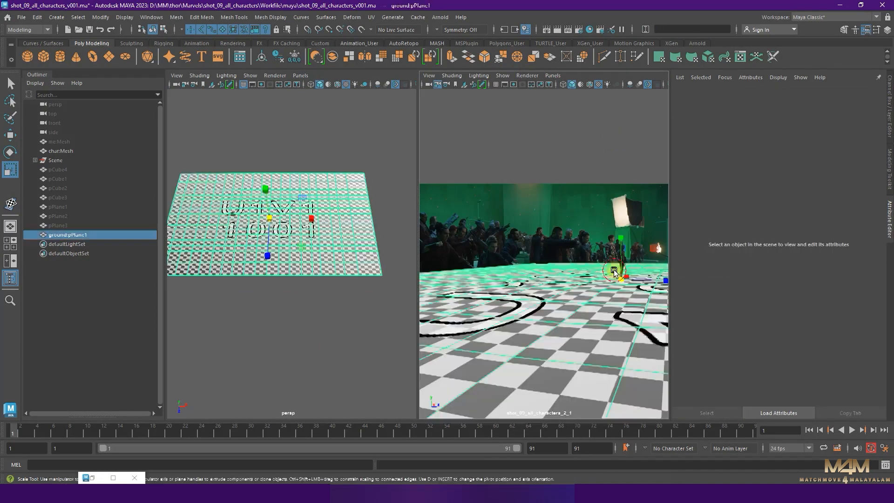
pyautogui.click(612, 135)
pyautogui.click(563, 364)
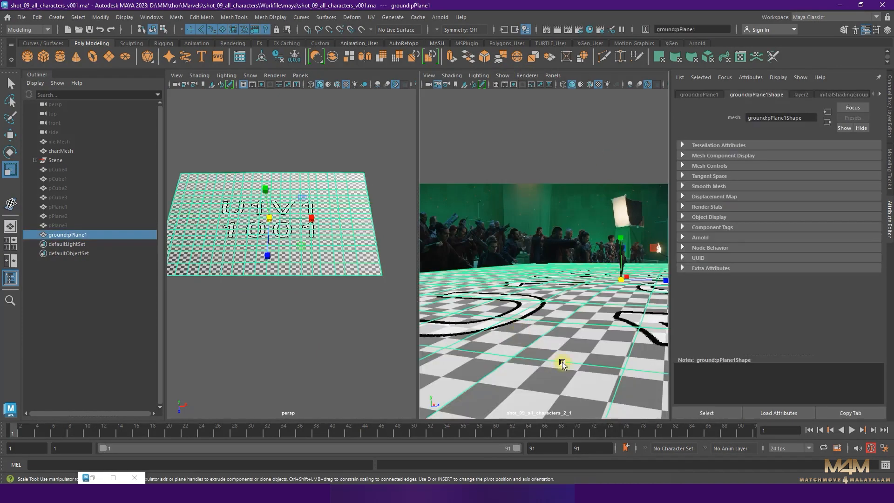
pyautogui.press('h')
pyautogui.press('h')
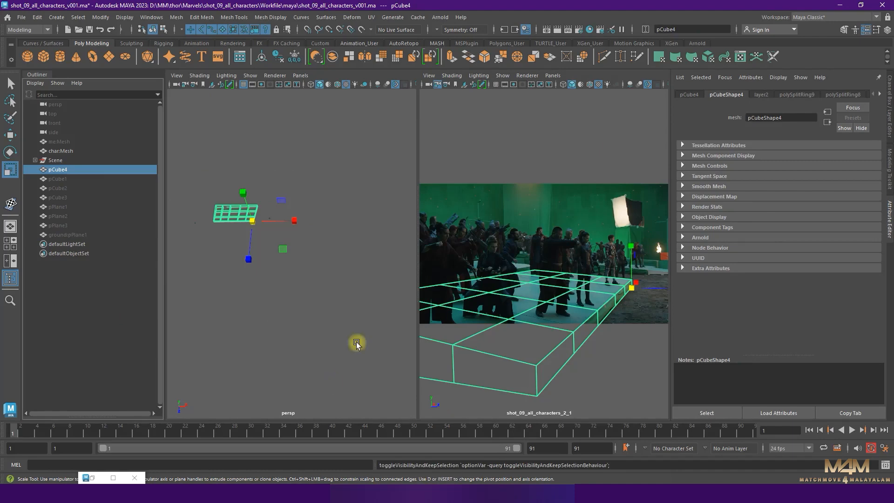
# - Assign the ground's checker material to pCube4 and frame the box in the perspective view
pyautogui.click(586, 337)
pyautogui.moveTo(588, 336); pyautogui.dragTo(658, 468, button='right')
pyautogui.click(581, 148)
pyautogui.click(596, 342)
pyautogui.press('f')
pyautogui.keyDown('alt'); pyautogui.moveTo(309, 256); pyautogui.dragTo(354, 286); pyautogui.keyUp('alt')
pyautogui.click(580, 85)
pyautogui.click(581, 85)
pyautogui.click(581, 84)
pyautogui.click(580, 85)
pyautogui.click(502, 75)
pyautogui.click(518, 471)
pyautogui.click(502, 75)
pyautogui.click(519, 471)
# - In the UV Editor, move the lowest row of pCube4's UVs up to even out the checks on the box's side
pyautogui.moveTo(330, 301)
pyautogui.keyDown('alt'); pyautogui.mouseDown()
pyautogui.moveTo(293, 299)
pyautogui.moveTo(313, 295)
pyautogui.mouseUp(); pyautogui.keyUp('alt')
pyautogui.click(93, 478)
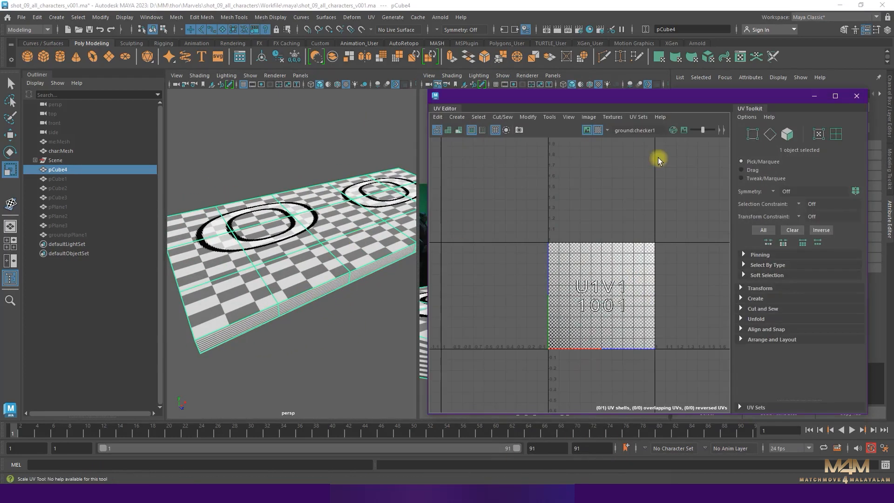
pyautogui.moveTo(611, 286); pyautogui.dragTo(607, 313, button='right')
pyautogui.click(606, 341)
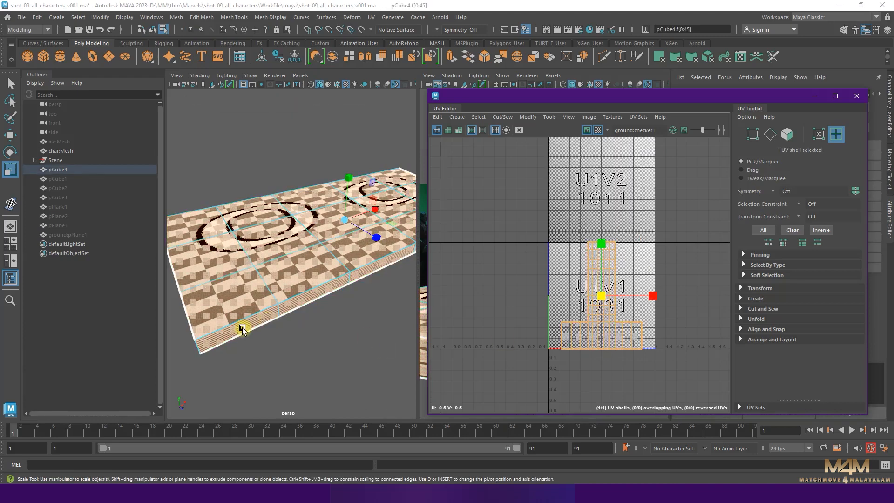
pyautogui.press('F10')
pyautogui.keyDown('alt'); pyautogui.moveTo(250, 332); pyautogui.dragTo(307, 289); pyautogui.keyUp('alt')
pyautogui.press('F11')
pyautogui.keyDown('alt'); pyautogui.moveTo(307, 290); pyautogui.dragTo(341, 331, button='right'); pyautogui.keyUp('alt')
pyautogui.click(818, 134)
pyautogui.moveTo(659, 339); pyautogui.dragTo(493, 371)
pyautogui.press('w')
pyautogui.moveTo(606, 291); pyautogui.dragTo(613, 276)
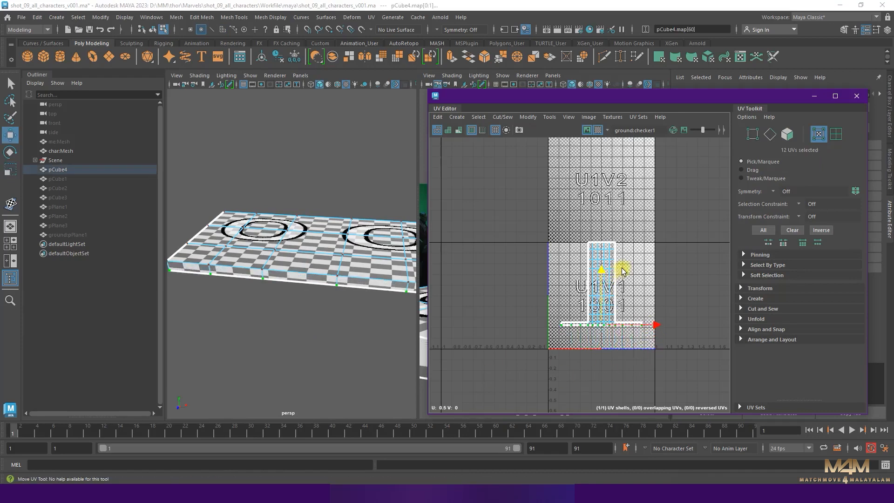
pyautogui.keyDown('alt'); pyautogui.moveTo(338, 303); pyautogui.dragTo(358, 298); pyautogui.keyUp('alt')
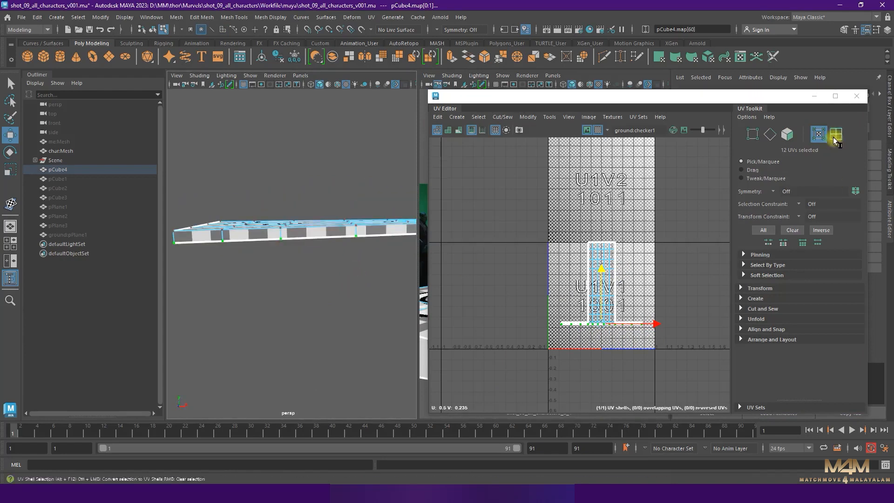
# - Select pCube4's whole UV shell and move it slightly down over the checker
pyautogui.click(786, 134)
pyautogui.doubleClick(607, 299)
pyautogui.moveTo(601, 231); pyautogui.dragTo(603, 245)
pyautogui.keyDown('alt'); pyautogui.moveTo(331, 256); pyautogui.dragTo(333, 303); pyautogui.keyUp('alt')
pyautogui.moveTo(603, 245); pyautogui.dragTo(604, 243)
pyautogui.keyDown('alt'); pyautogui.moveTo(362, 351); pyautogui.dragTo(350, 273); pyautogui.keyUp('alt')
# - Widen the central column of pCube4's UVs horizontally so its checks become square, and save the scene
pyautogui.click(373, 273)
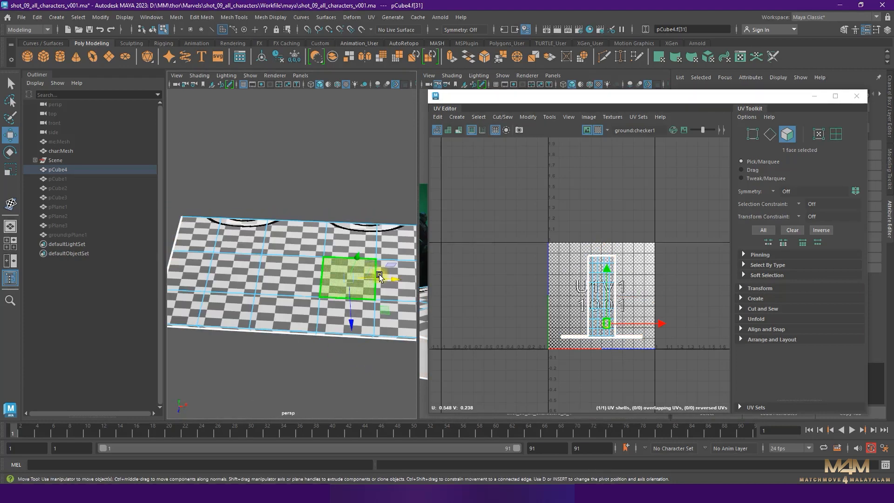
pyautogui.moveTo(633, 266); pyautogui.dragTo(654, 267, button='right')
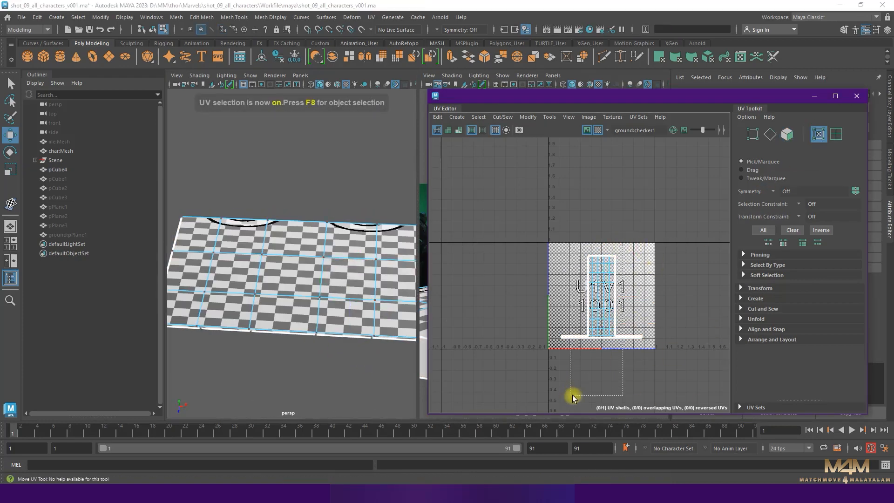
pyautogui.moveTo(568, 396); pyautogui.dragTo(568, 396)
pyautogui.press('r')
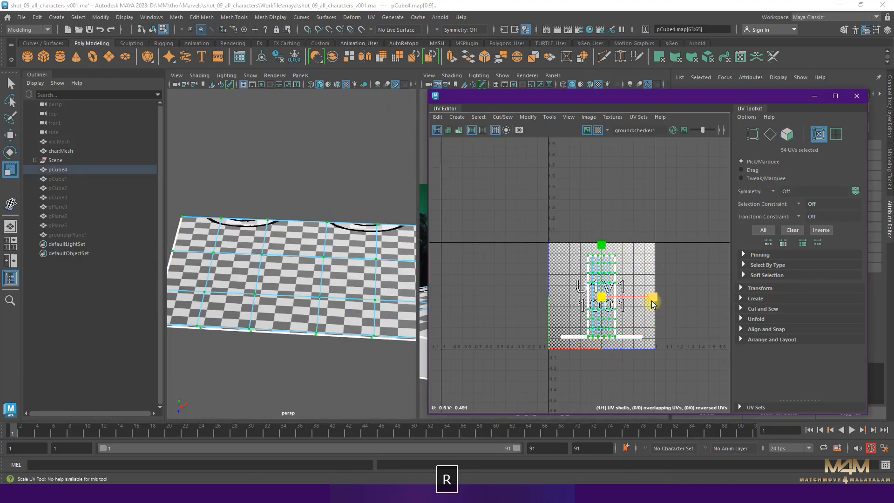
pyautogui.moveTo(660, 301); pyautogui.dragTo(687, 299)
pyautogui.click(484, 303)
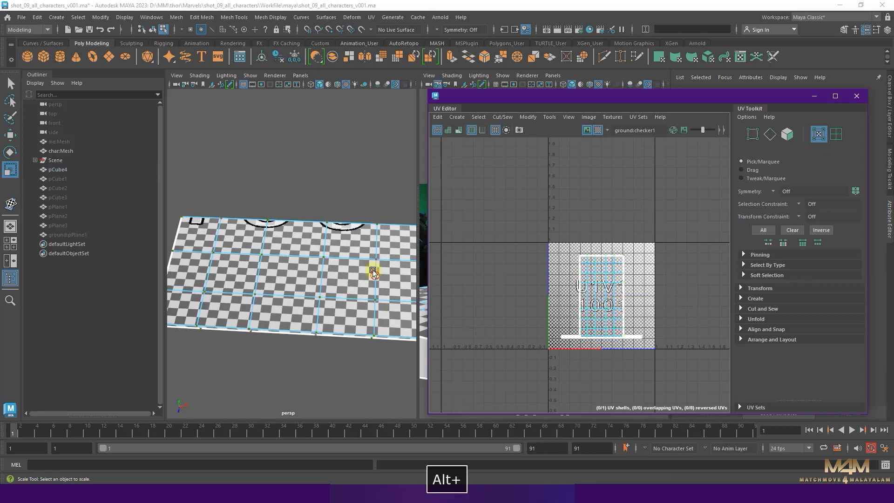
pyautogui.keyDown('alt'); pyautogui.moveTo(393, 305); pyautogui.dragTo(369, 316); pyautogui.keyUp('alt')
pyautogui.hotkey('ctrl', 's')
pyautogui.keyDown('alt'); pyautogui.moveTo(290, 296); pyautogui.dragTo(273, 310); pyautogui.keyUp('alt')
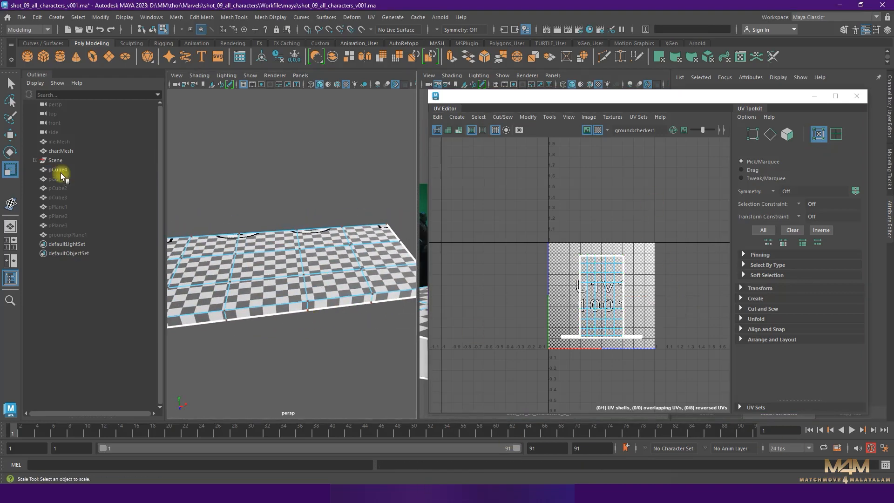
# - Hide pCube4, unhide and frame pCube1, and assign it the ground's checker material
pyautogui.click(60, 171)
pyautogui.press('h')
pyautogui.click(64, 182)
pyautogui.press('h')
pyautogui.press('f')
pyautogui.keyDown('alt'); pyautogui.moveTo(313, 338); pyautogui.dragTo(332, 93); pyautogui.keyUp('alt')
pyautogui.press('r')
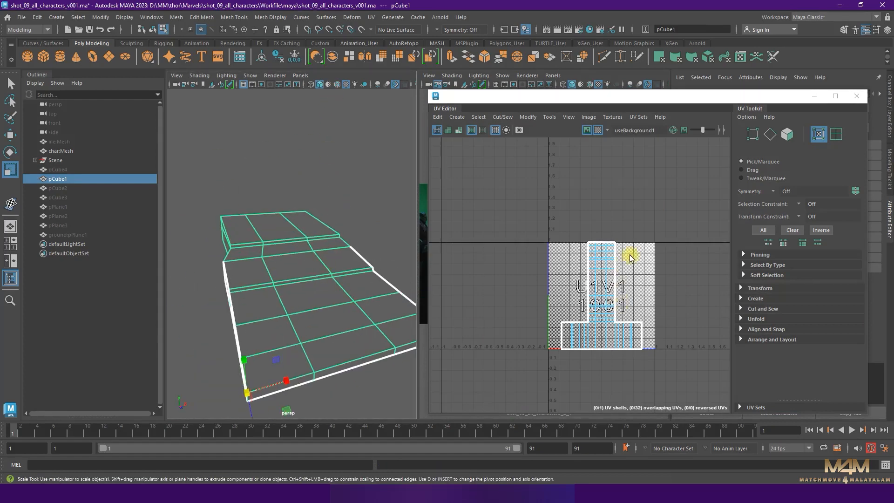
pyautogui.moveTo(355, 229); pyautogui.dragTo(401, 478, button='right')
pyautogui.keyDown('alt'); pyautogui.moveTo(372, 241); pyautogui.dragTo(298, 192); pyautogui.keyUp('alt')
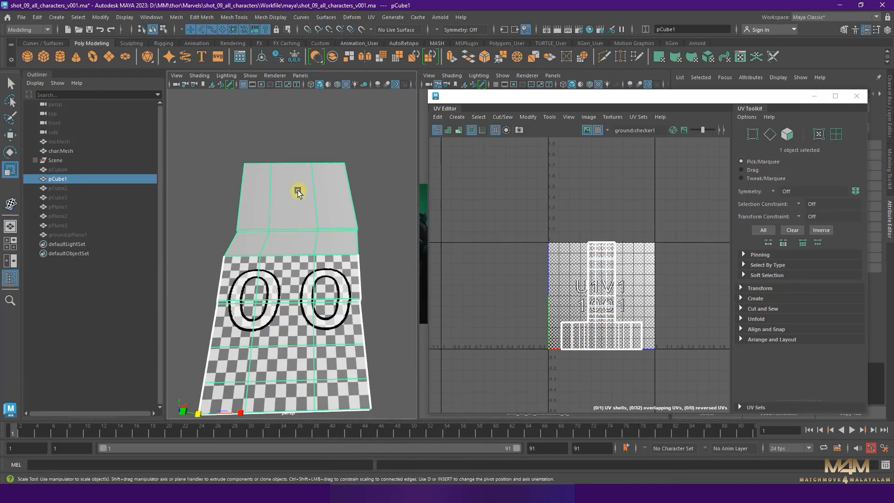
# - Select all of pCube1's top and bottom faces and apply a planar mapping to them
pyautogui.press('F11')
pyautogui.click(305, 202)
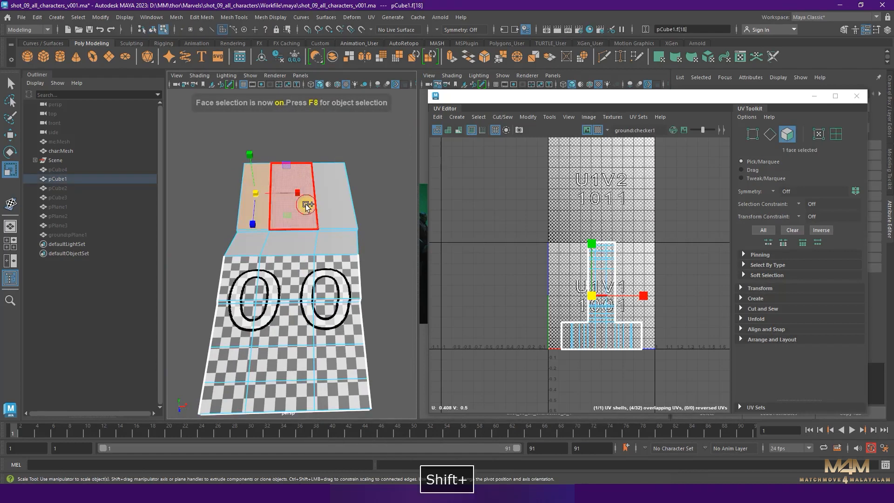
pyautogui.keyDown('shift'); pyautogui.click(306, 243); pyautogui.keyUp('shift')
pyautogui.keyDown('shift'); pyautogui.click(243, 279); pyautogui.keyUp('shift')
pyautogui.keyDown('shift'); pyautogui.click(285, 280); pyautogui.keyUp('shift')
pyautogui.keyDown('shift'); pyautogui.click(332, 282); pyautogui.keyUp('shift')
pyautogui.keyDown('shift'); pyautogui.click(281, 301); pyautogui.keyUp('shift')
pyautogui.keyDown('shift'); pyautogui.click(238, 323); pyautogui.keyUp('shift')
pyautogui.keyDown('shift'); pyautogui.click(285, 326); pyautogui.keyUp('shift')
pyautogui.keyDown('shift'); pyautogui.click(347, 326); pyautogui.keyUp('shift')
pyautogui.keyDown('shift'); pyautogui.click(340, 391); pyautogui.keyUp('shift')
pyautogui.keyDown('shift'); pyautogui.click(335, 363); pyautogui.keyUp('shift')
pyautogui.keyDown('shift'); pyautogui.click(283, 362); pyautogui.keyUp('shift')
pyautogui.keyDown('shift'); pyautogui.click(231, 363); pyautogui.keyUp('shift')
pyautogui.keyDown('shift'); pyautogui.click(228, 396); pyautogui.keyUp('shift')
pyautogui.keyDown('shift'); pyautogui.click(272, 395); pyautogui.keyUp('shift')
pyautogui.keyDown('alt'); pyautogui.moveTo(349, 300); pyautogui.dragTo(326, 144); pyautogui.keyUp('alt')
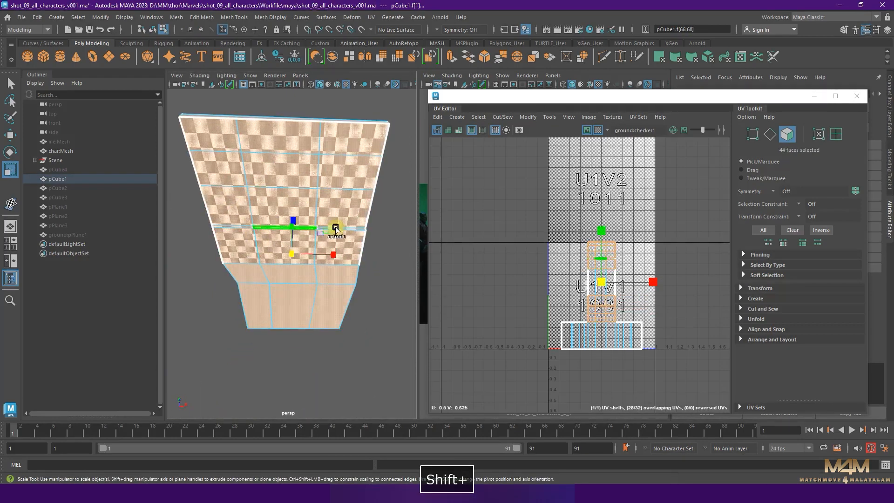
pyautogui.keyDown('shift'); pyautogui.click(349, 229); pyautogui.keyUp('shift')
pyautogui.keyDown('alt'); pyautogui.moveTo(349, 228); pyautogui.dragTo(247, 316); pyautogui.keyUp('alt')
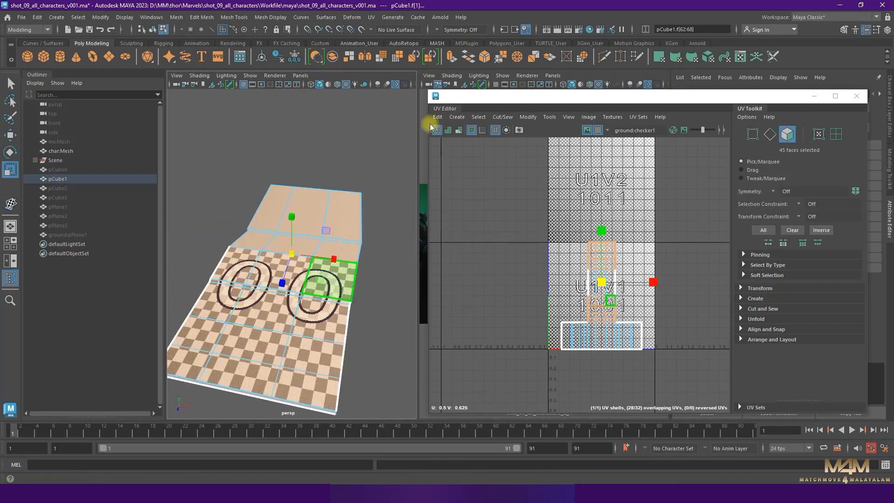
pyautogui.click(372, 17)
pyautogui.click(466, 132)
pyautogui.click(579, 304)
pyautogui.keyDown('alt'); pyautogui.moveTo(382, 280); pyautogui.dragTo(378, 318); pyautogui.keyUp('alt')
pyautogui.click(640, 142)
# - Scale the projected UVs of pCube1's top and bottom narrower and slightly shorter to make the checks square
pyautogui.press('r')
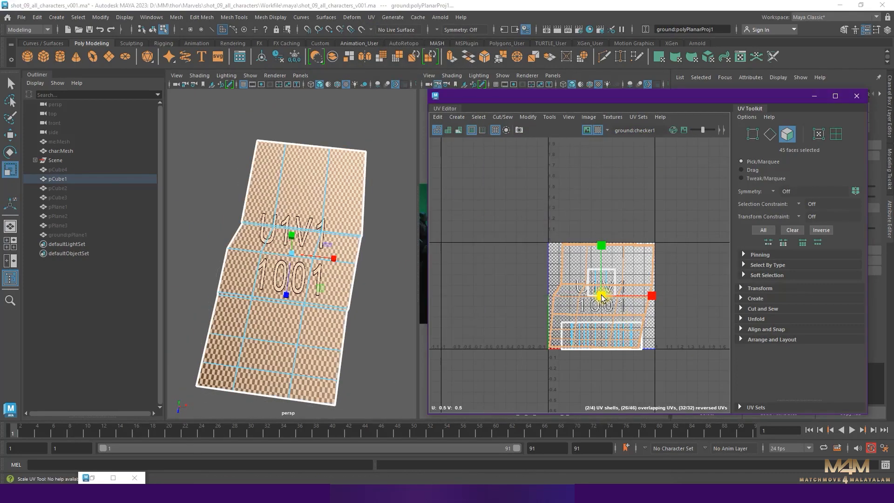
pyautogui.moveTo(653, 295); pyautogui.dragTo(626, 293)
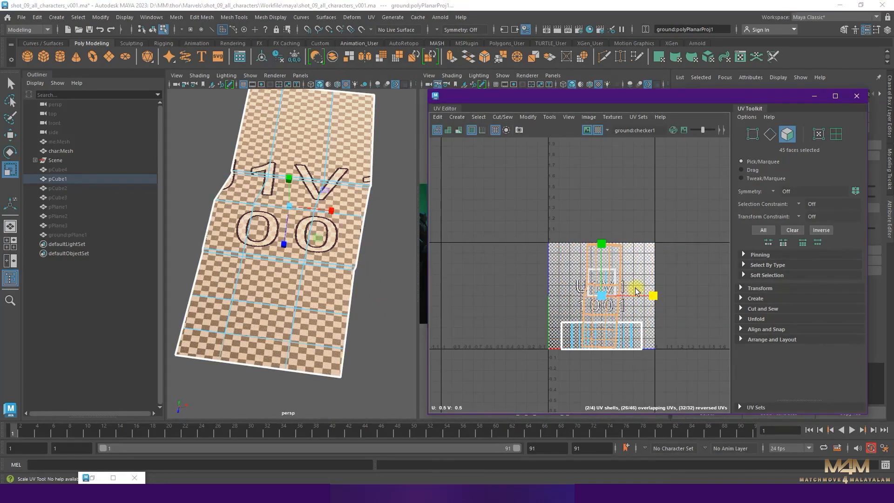
pyautogui.press('e')
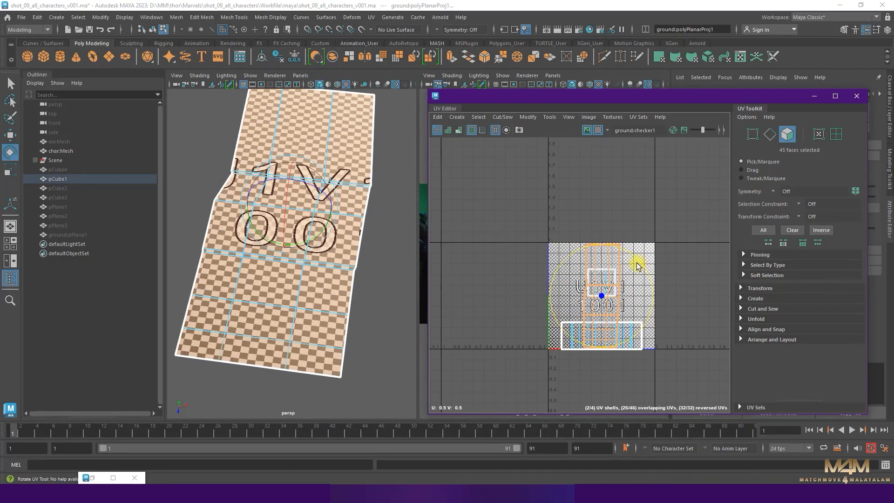
pyautogui.press('r')
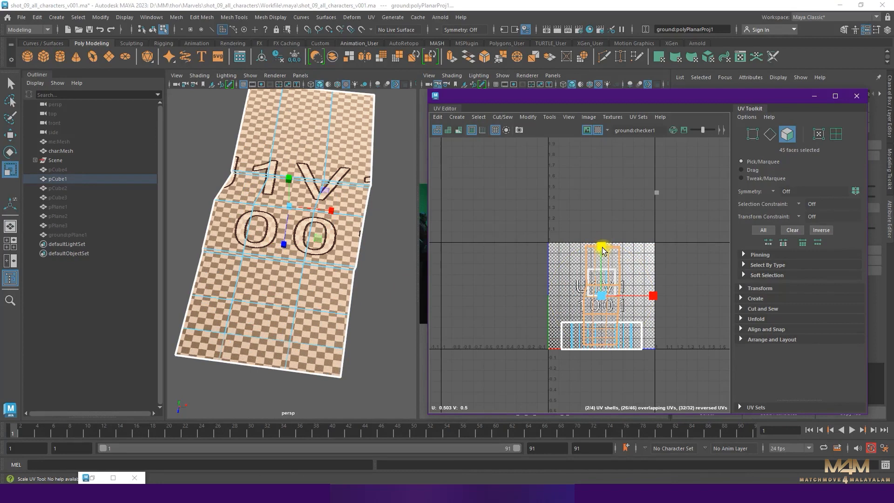
pyautogui.moveTo(602, 242)
pyautogui.mouseDown()
pyautogui.moveTo(611, 241)
pyautogui.moveTo(599, 248)
pyautogui.mouseUp()
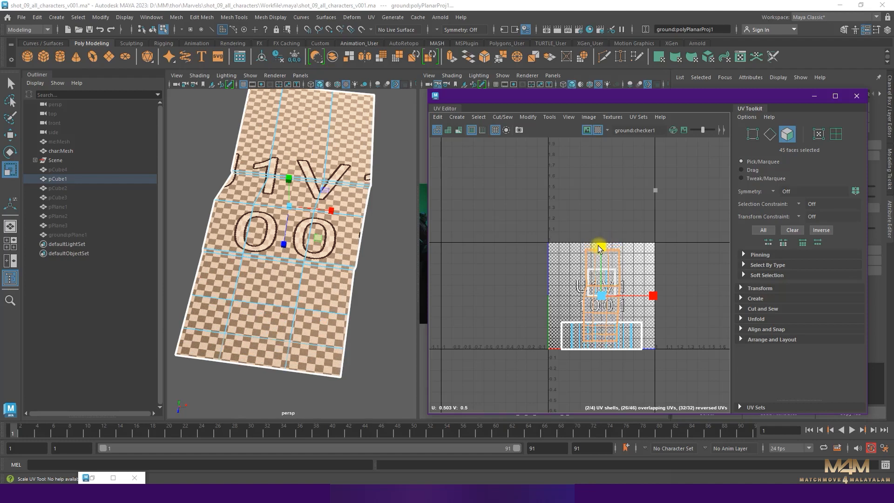
pyautogui.press('w')
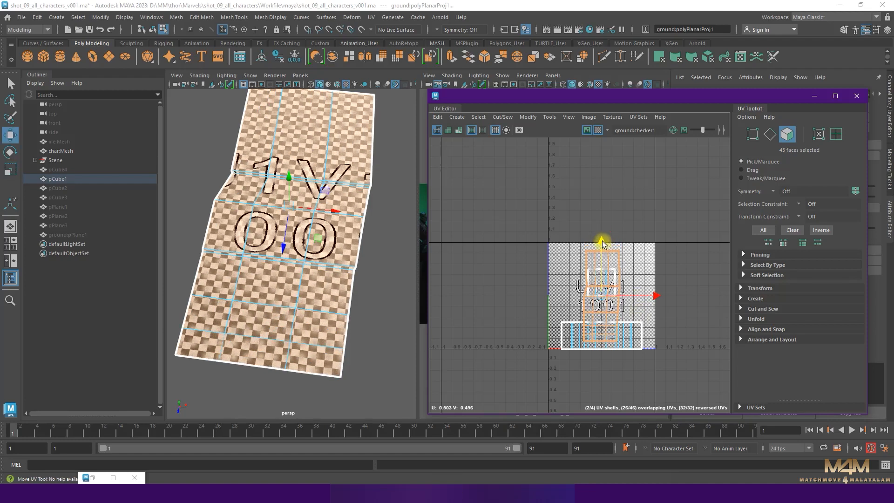
# - Apply a planar mapping projected from the Z axis to pCube1's front and back end faces
pyautogui.keyDown('alt'); pyautogui.moveTo(341, 319); pyautogui.dragTo(423, 260); pyautogui.keyUp('alt')
pyautogui.click(290, 336)
pyautogui.keyDown('shift'); pyautogui.click(358, 305); pyautogui.keyUp('shift')
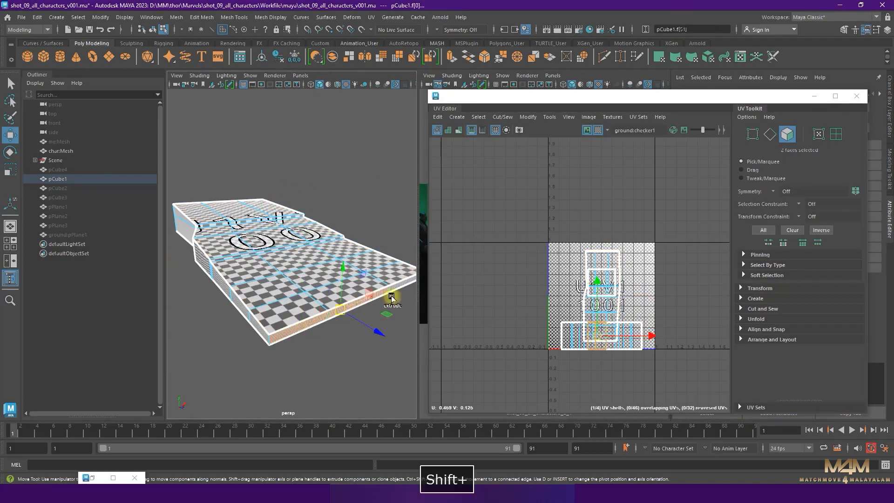
pyautogui.keyDown('alt'); pyautogui.moveTo(675, 347); pyautogui.dragTo(573, 321, button='right'); pyautogui.keyUp('alt')
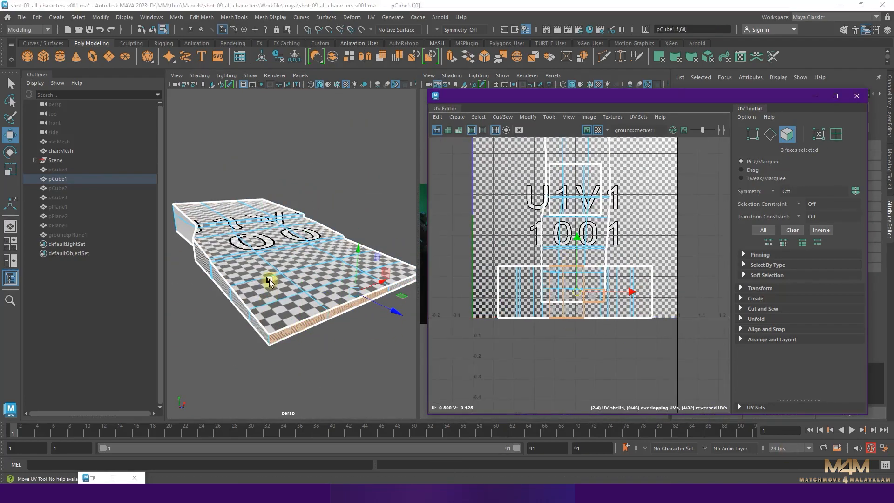
pyautogui.keyDown('alt'); pyautogui.moveTo(268, 279); pyautogui.dragTo(390, 264); pyautogui.keyUp('alt')
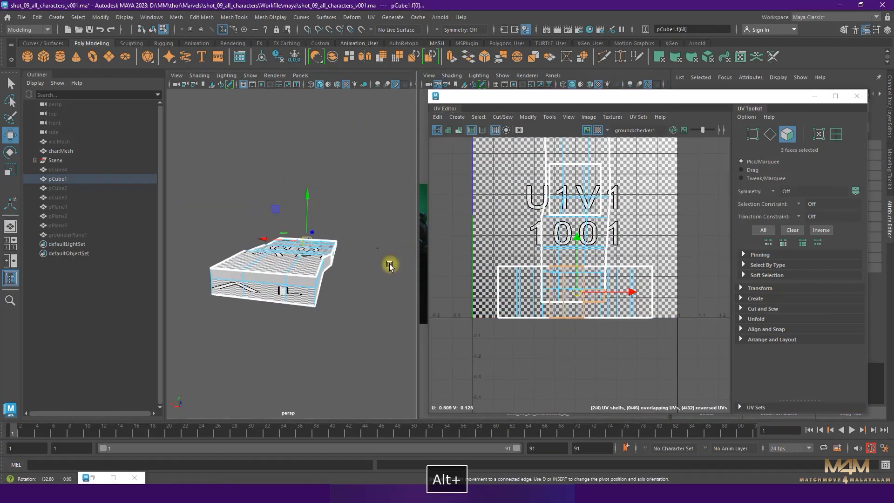
pyautogui.click(372, 17)
pyautogui.click(466, 130)
pyautogui.click(530, 213)
pyautogui.click(570, 302)
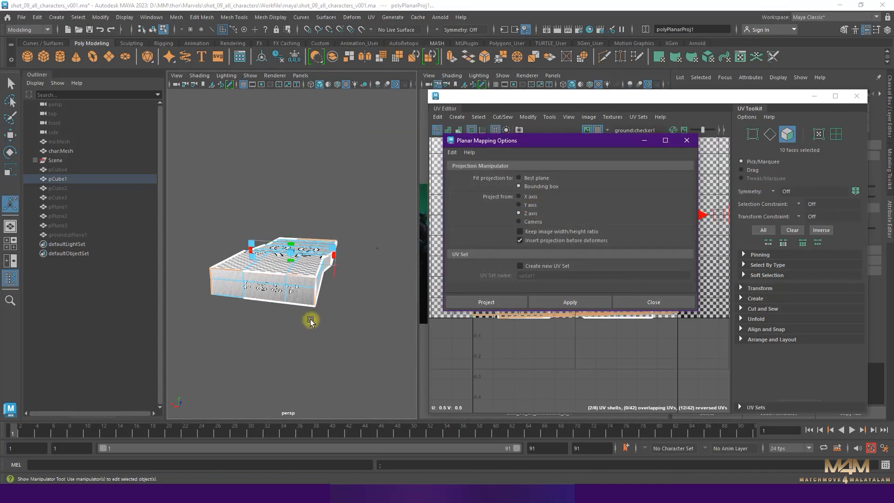
# - Enlarge the planar projection manipulator on pCube1's end faces and adjust the mapping horizontally to even out the checks
pyautogui.moveTo(335, 249); pyautogui.dragTo(404, 164)
pyautogui.keyDown('alt'); pyautogui.moveTo(290, 203); pyautogui.dragTo(334, 220); pyautogui.keyUp('alt')
pyautogui.keyDown('alt'); pyautogui.moveTo(372, 186); pyautogui.dragTo(287, 189, button='right'); pyautogui.keyUp('alt')
pyautogui.keyDown('alt'); pyautogui.moveTo(390, 222); pyautogui.dragTo(363, 218); pyautogui.keyUp('alt')
pyautogui.moveTo(237, 299)
pyautogui.keyDown('alt'); pyautogui.mouseDown(button='right')
pyautogui.moveTo(351, 321)
pyautogui.moveTo(251, 303)
pyautogui.mouseUp(button='right'); pyautogui.keyUp('alt')
pyautogui.keyDown('alt'); pyautogui.moveTo(335, 277); pyautogui.dragTo(336, 267, button='middle'); pyautogui.keyUp('alt')
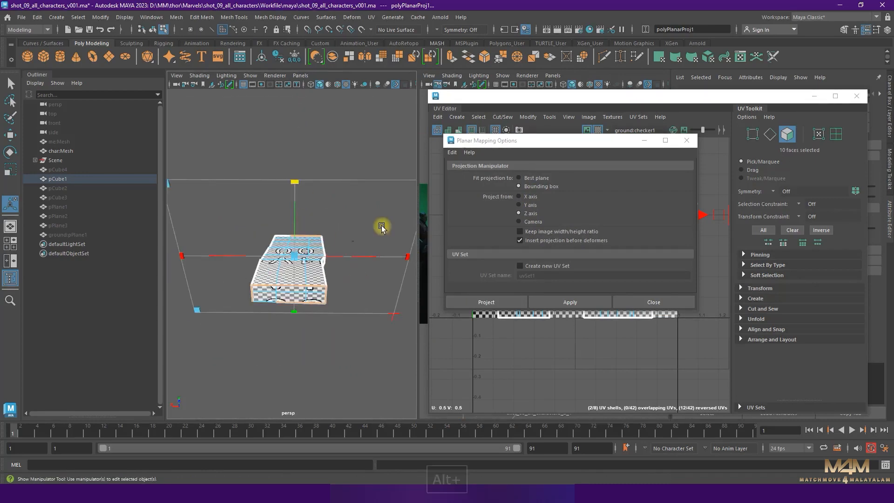
pyautogui.press('space')
pyautogui.keyDown('alt'); pyautogui.moveTo(335, 267); pyautogui.dragTo(372, 197); pyautogui.keyUp('alt')
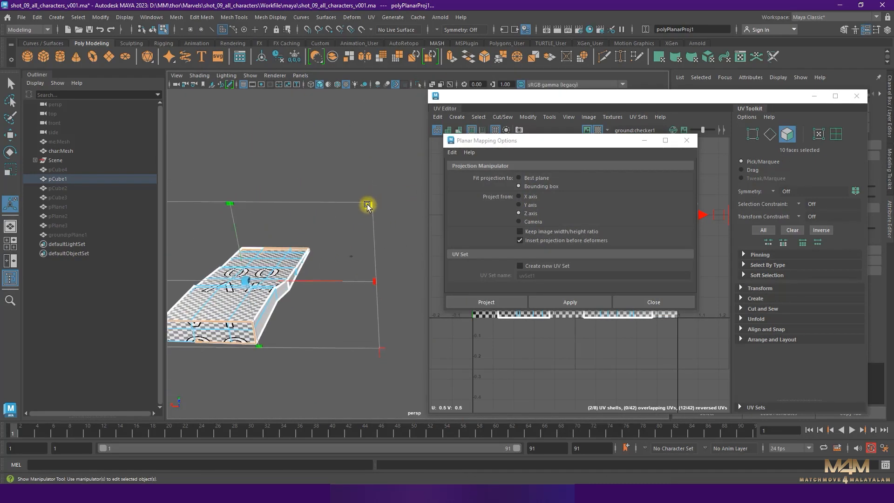
pyautogui.click(644, 140)
pyautogui.click(698, 217)
pyautogui.keyDown('alt'); pyautogui.moveTo(363, 336); pyautogui.dragTo(342, 301); pyautogui.keyUp('alt')
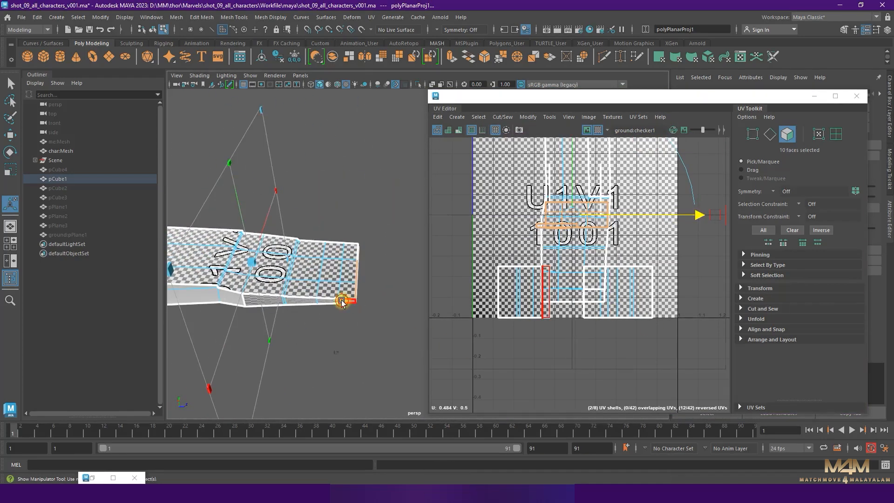
# - Select pCube1's long side faces and apply a planar mapping projected from the X axis
pyautogui.keyDown('shift'); pyautogui.click(196, 297); pyautogui.keyUp('shift')
pyautogui.keyDown('alt'); pyautogui.moveTo(196, 297); pyautogui.dragTo(312, 282); pyautogui.keyUp('alt')
pyautogui.keyDown('shift'); pyautogui.click(303, 279); pyautogui.keyUp('shift')
pyautogui.keyDown('shift'); pyautogui.click(410, 165); pyautogui.keyUp('shift')
pyautogui.keyDown('alt'); pyautogui.moveTo(410, 165); pyautogui.dragTo(319, 270); pyautogui.keyUp('alt')
pyautogui.click(371, 17)
pyautogui.click(471, 131)
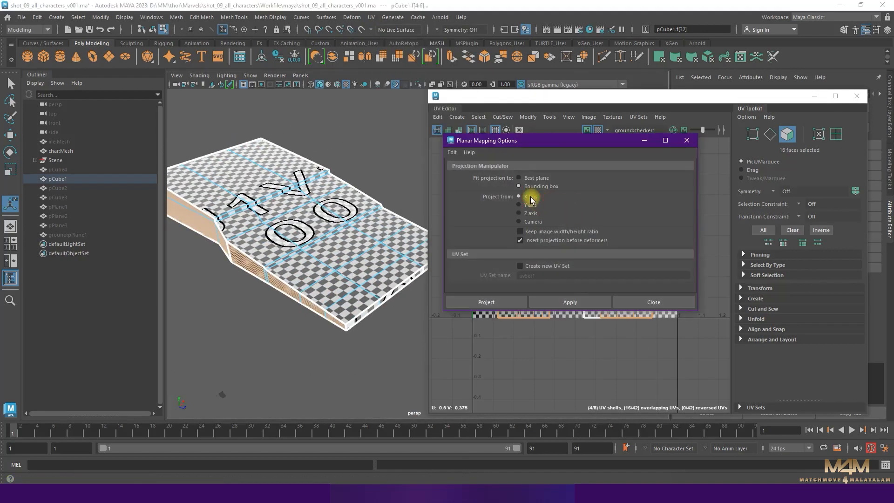
pyautogui.click(486, 302)
# - Scale and rotate the side faces' UVs upright, place them beside the other shells, and return to object selection
pyautogui.keyDown('alt'); pyautogui.moveTo(325, 233); pyautogui.dragTo(361, 216); pyautogui.keyUp('alt')
pyautogui.press('r')
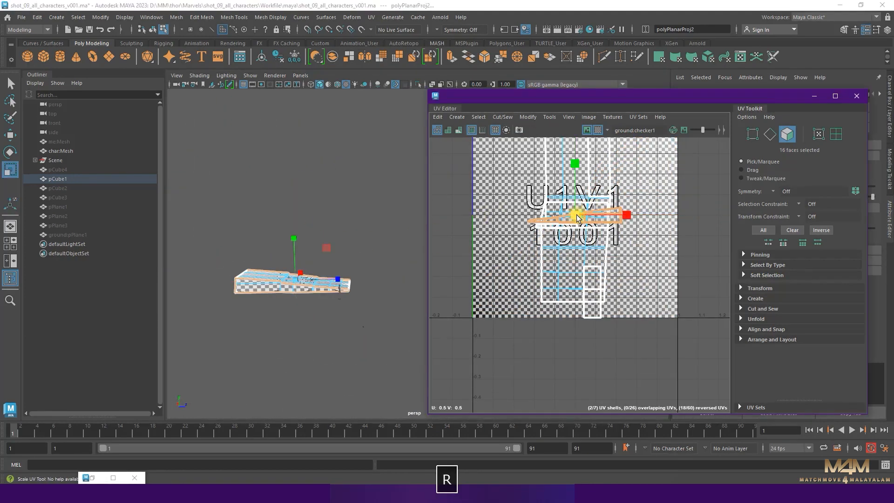
pyautogui.moveTo(563, 217); pyautogui.dragTo(575, 217)
pyautogui.keyDown('alt'); pyautogui.moveTo(312, 313); pyautogui.dragTo(368, 354, button='right'); pyautogui.keyUp('alt')
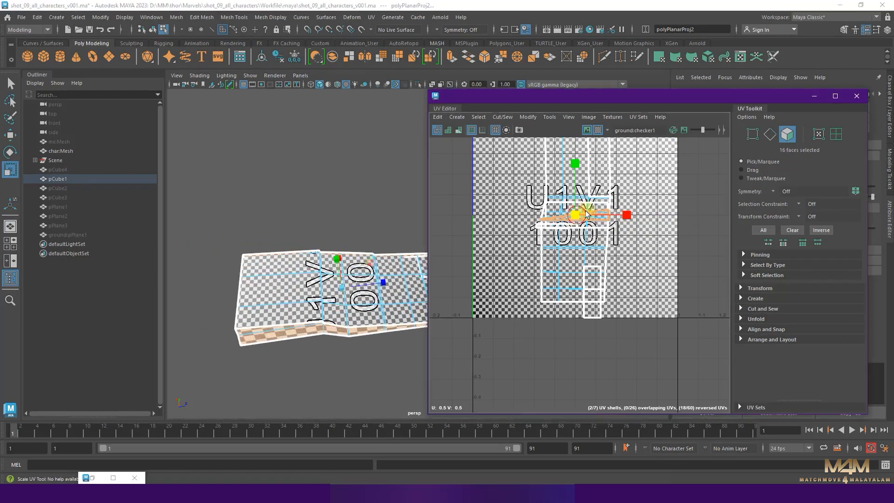
pyautogui.press('e')
pyautogui.moveTo(621, 185); pyautogui.dragTo(547, 164)
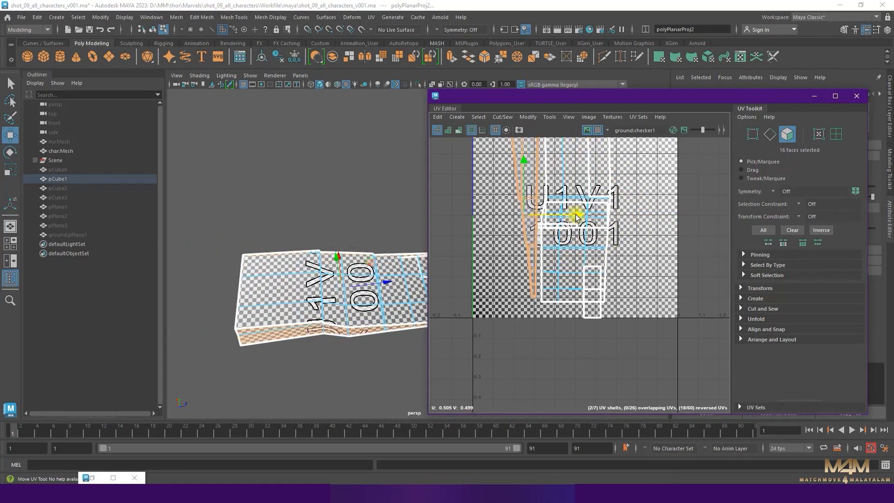
pyautogui.keyDown('alt'); pyautogui.moveTo(343, 374); pyautogui.dragTo(230, 280, button='right'); pyautogui.keyUp('alt')
pyautogui.click(393, 250)
pyautogui.press('F8')
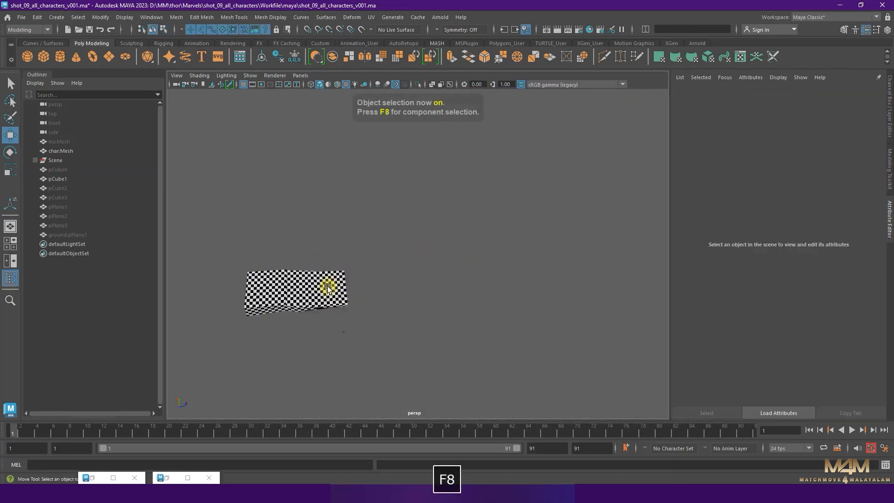
# - Hide pCube1 and show pCube2 on its own
pyautogui.click(343, 279)
pyautogui.press('h')
pyautogui.press('Down')
pyautogui.press('h')
# - Restore the two-view layout and unhide all the boxes, wall planes and the ground
pyautogui.press('space')
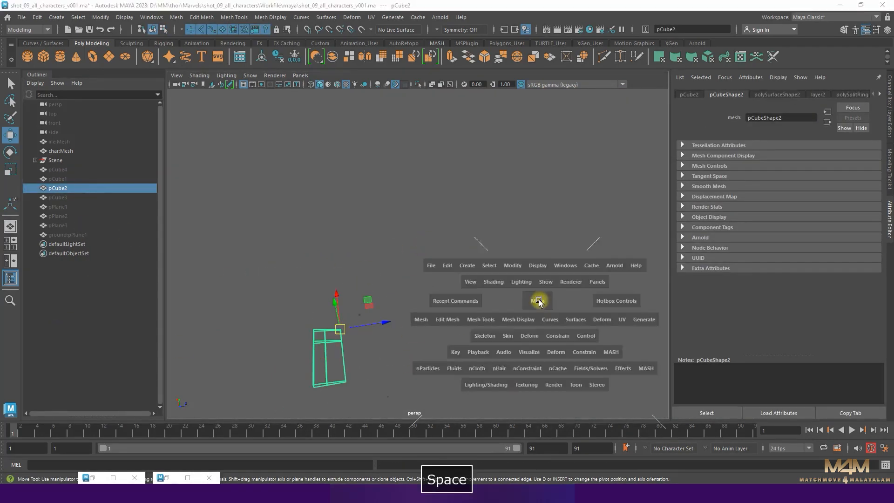
pyautogui.click(515, 150)
pyautogui.moveTo(60, 169); pyautogui.dragTo(65, 235)
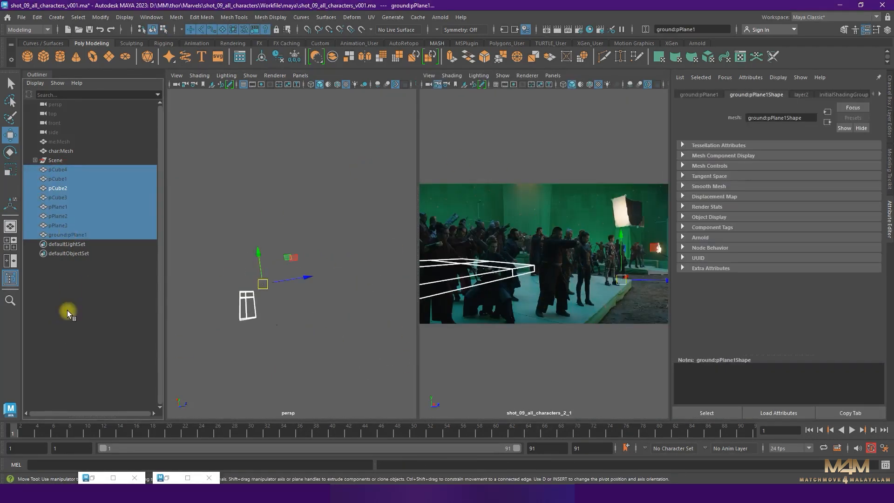
pyautogui.press('h')
# - Assign the ground checker material to the wall planes pPlane1 and pPlane2
pyautogui.click(64, 197)
pyautogui.click(556, 145)
pyautogui.click(500, 219)
pyautogui.click(551, 218)
pyautogui.keyDown('shift'); pyautogui.click(484, 177); pyautogui.keyUp('shift')
pyautogui.moveTo(484, 177); pyautogui.dragTo(573, 489, button='right')
pyautogui.click(58, 225)
pyautogui.keyDown('alt'); pyautogui.moveTo(354, 219); pyautogui.dragTo(325, 233); pyautogui.keyUp('alt')
pyautogui.click(286, 238)
pyautogui.click(270, 17)
pyautogui.click(319, 240)
pyautogui.click(319, 239)
pyautogui.click(274, 17)
pyautogui.click(365, 200)
# - Rotate the wall pPlane2 around Y to 268.120 degrees
pyautogui.click(299, 225)
pyautogui.keyDown('alt'); pyautogui.moveTo(300, 225); pyautogui.dragTo(367, 259); pyautogui.keyUp('alt')
pyautogui.press('e')
pyautogui.click(689, 94)
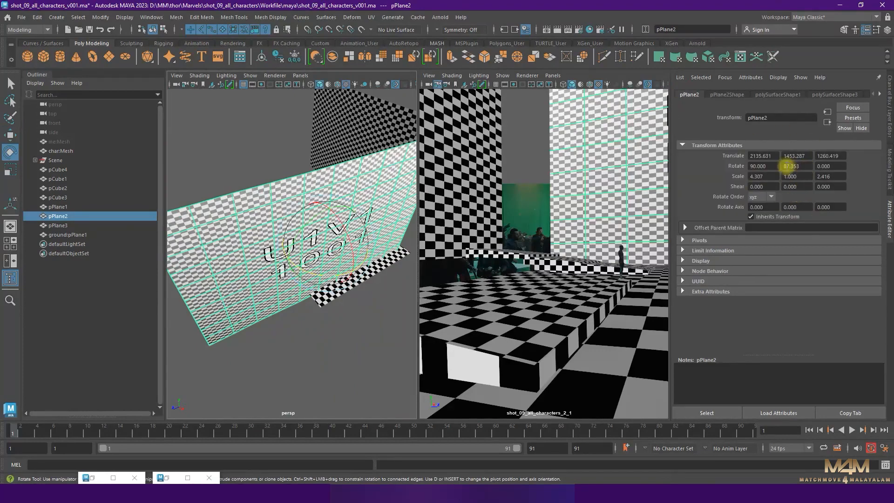
pyautogui.moveTo(320, 275); pyautogui.dragTo(315, 300)
pyautogui.click(315, 299)
# - Expand the Scene group, show the tracking locators in the perspective view and examine pPlane2's position against them
pyautogui.click(35, 159)
pyautogui.click(246, 75)
pyautogui.click(295, 269)
pyautogui.keyDown('alt'); pyautogui.moveTo(295, 269); pyautogui.dragTo(333, 191); pyautogui.keyUp('alt')
pyautogui.click(307, 322)
pyautogui.hotkey('ctrl', 'z')
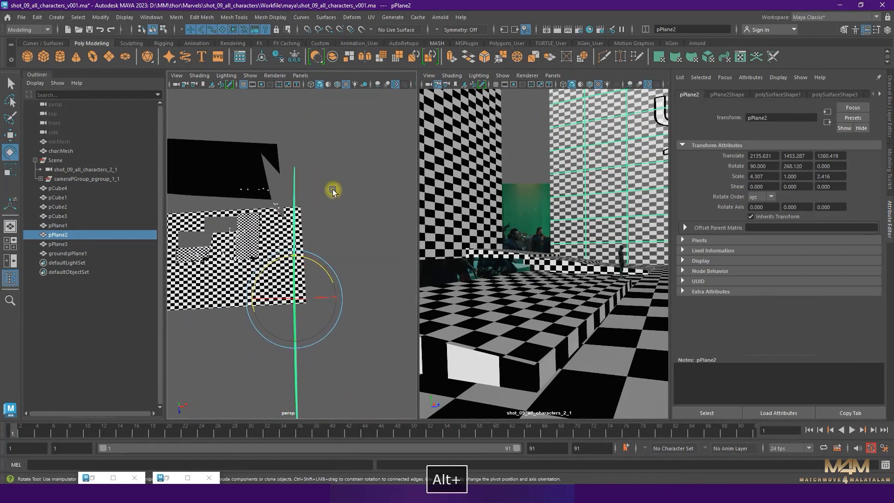
pyautogui.click(309, 270)
pyautogui.keyDown('alt'); pyautogui.moveTo(308, 270); pyautogui.dragTo(279, 219); pyautogui.keyUp('alt')
pyautogui.click(279, 219)
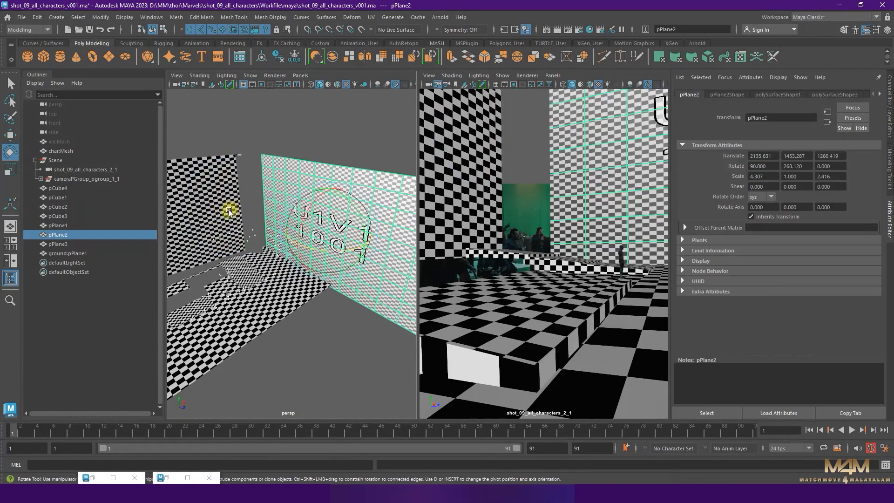
# - Bring up the UV Editor and scale pPlane2's face UVs down vertically until the wall's checks look square
pyautogui.keyDown('shift'); pyautogui.click(229, 212); pyautogui.keyUp('shift')
pyautogui.click(188, 478)
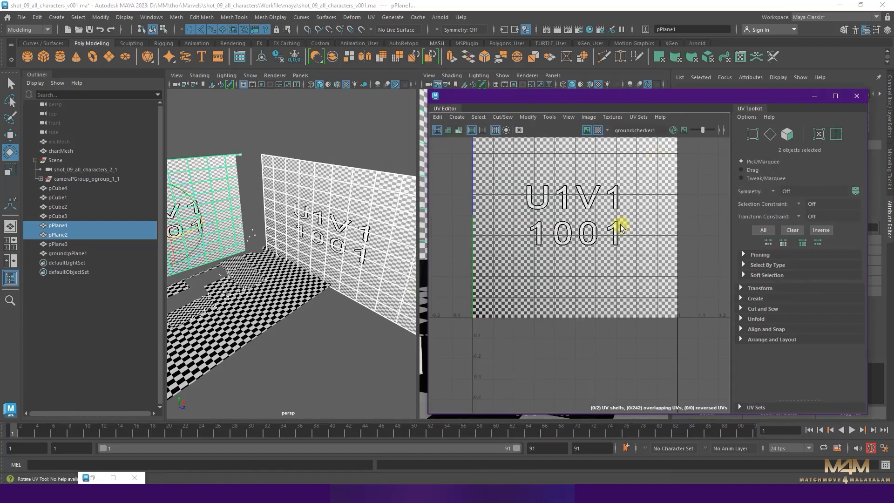
pyautogui.click(787, 135)
pyautogui.scroll(-3, 626, 195)
pyautogui.moveTo(598, 226)
pyautogui.mouseDown()
pyautogui.moveTo(613, 232)
pyautogui.moveTo(593, 223)
pyautogui.mouseUp()
pyautogui.keyDown('alt'); pyautogui.moveTo(289, 298); pyautogui.dragTo(351, 342, button='right'); pyautogui.keyUp('alt')
pyautogui.keyDown('alt'); pyautogui.moveTo(351, 343); pyautogui.dragTo(381, 341); pyautogui.keyUp('alt')
pyautogui.moveTo(601, 226); pyautogui.dragTo(603, 226)
pyautogui.moveTo(600, 173); pyautogui.dragTo(601, 164)
pyautogui.hotkey('ctrl', 'z')
pyautogui.moveTo(653, 226); pyautogui.dragTo(677, 227)
pyautogui.moveTo(600, 225); pyautogui.dragTo(586, 225)
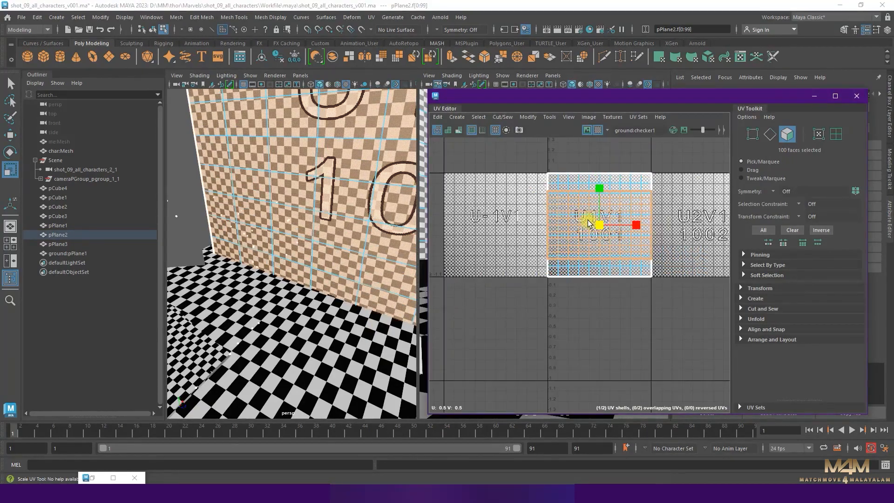
# - Return to object selection and copy pPlane2's UVs onto the opposite wall pPlane1 with the copyUV script
pyautogui.keyDown('alt'); pyautogui.moveTo(326, 279); pyautogui.dragTo(259, 155, button='right'); pyautogui.keyUp('alt')
pyautogui.keyDown('alt'); pyautogui.moveTo(259, 156); pyautogui.dragTo(358, 313); pyautogui.keyUp('alt')
pyautogui.press('F8')
pyautogui.click(347, 233)
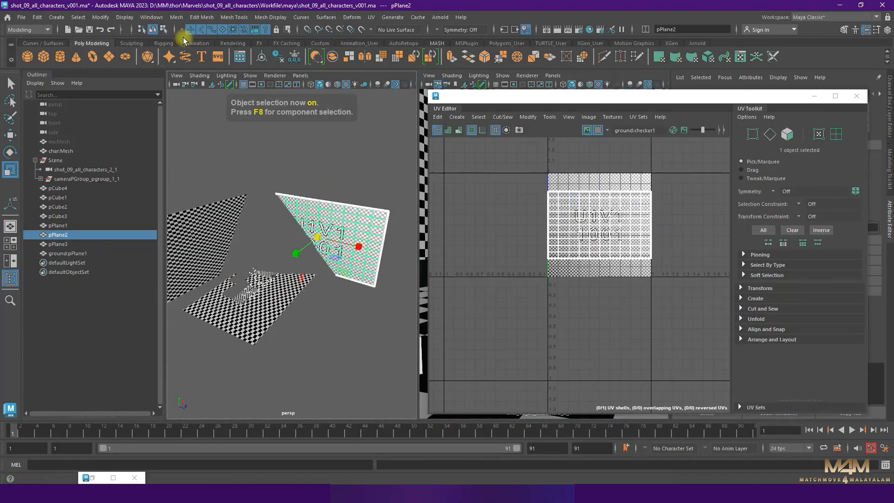
pyautogui.click(316, 44)
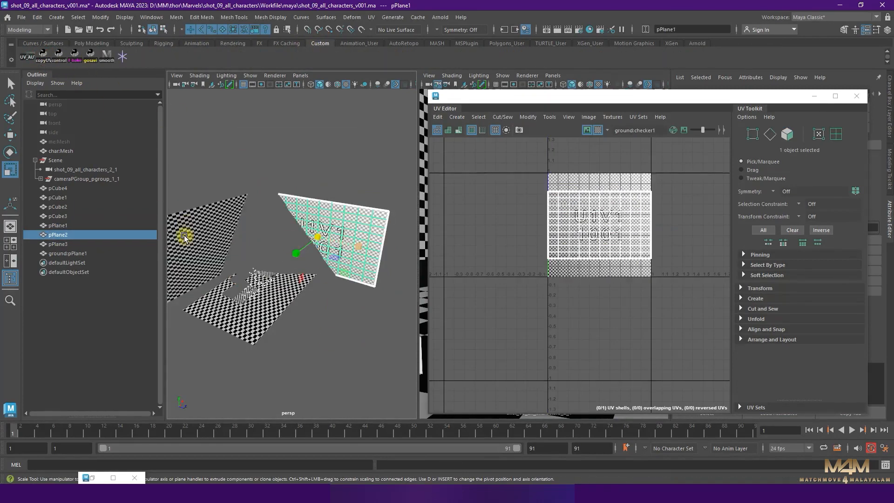
pyautogui.click(302, 288)
pyautogui.keyDown('alt'); pyautogui.moveTo(302, 287); pyautogui.dragTo(307, 303, button='right'); pyautogui.keyUp('alt')
# - Try to transfer UVs between the narrow back wall pPlane3 and pPlane2 with the copyUV script
pyautogui.click(212, 186)
pyautogui.keyDown('alt'); pyautogui.moveTo(212, 186); pyautogui.dragTo(346, 272); pyautogui.keyUp('alt')
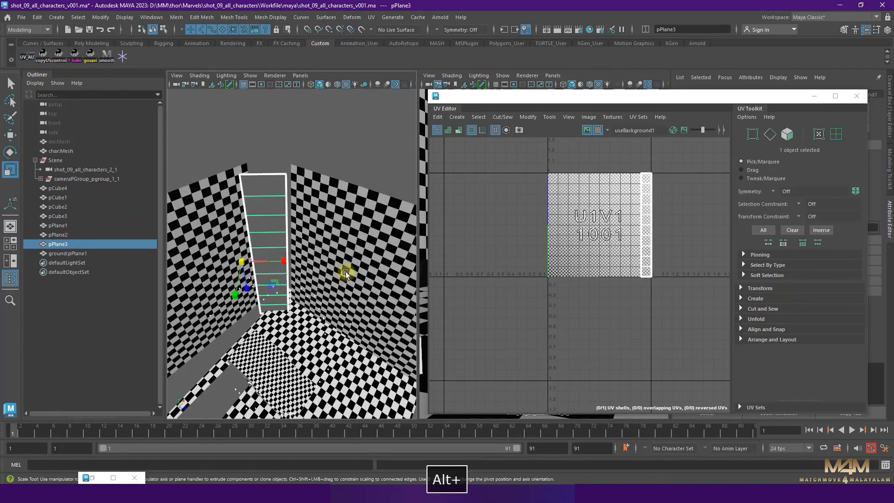
pyautogui.keyDown('shift'); pyautogui.click(345, 272); pyautogui.keyUp('shift')
pyautogui.click(43, 57)
# - Assign the ground checker material to pPlane3 and compare its checks with pPlane2's
pyautogui.click(334, 148)
pyautogui.click(261, 212)
pyautogui.moveTo(261, 213); pyautogui.dragTo(321, 463, button='right')
pyautogui.click(286, 216)
pyautogui.keyDown('shift'); pyautogui.click(289, 249); pyautogui.keyUp('shift')
pyautogui.click(332, 200)
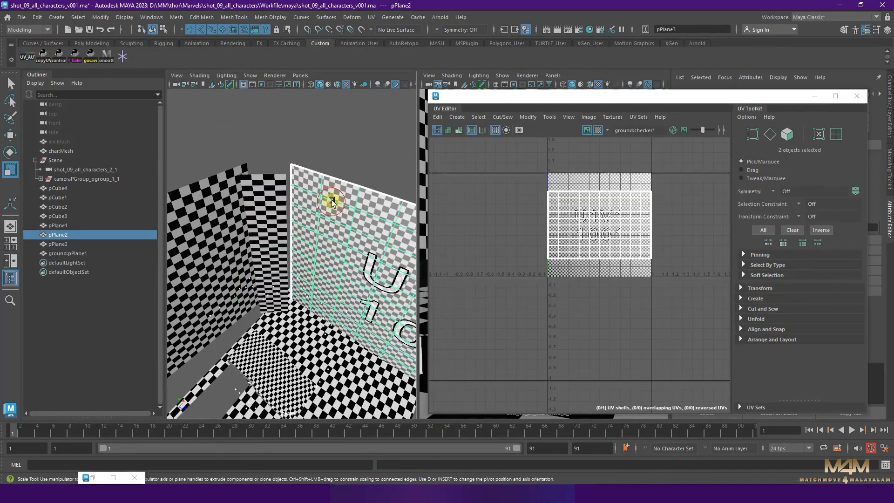
# - Centre pPlane3's UV strip in the tile and scale it down until its checks match the neighbouring walls
pyautogui.keyDown('alt'); pyautogui.moveTo(320, 255); pyautogui.dragTo(291, 253, button='right'); pyautogui.keyUp('alt')
pyautogui.click(274, 252)
pyautogui.keyDown('ctrl'); pyautogui.moveTo(685, 212); pyautogui.dragTo(659, 253, button='right'); pyautogui.keyUp('ctrl')
pyautogui.moveTo(646, 225); pyautogui.dragTo(636, 223)
pyautogui.moveTo(700, 225); pyautogui.dragTo(652, 225)
pyautogui.keyDown('alt'); pyautogui.moveTo(326, 284); pyautogui.dragTo(329, 250); pyautogui.keyUp('alt')
pyautogui.press('r')
pyautogui.moveTo(598, 172); pyautogui.dragTo(597, 192)
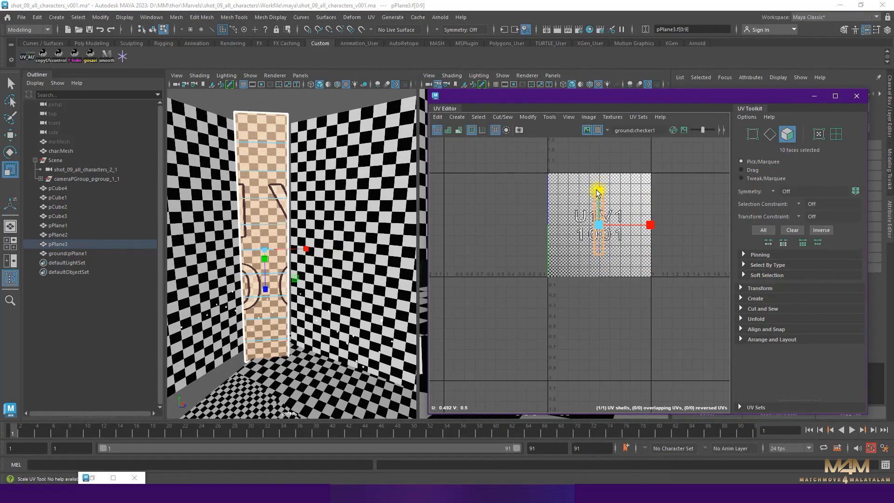
pyautogui.moveTo(658, 227); pyautogui.dragTo(646, 229)
pyautogui.click(698, 186)
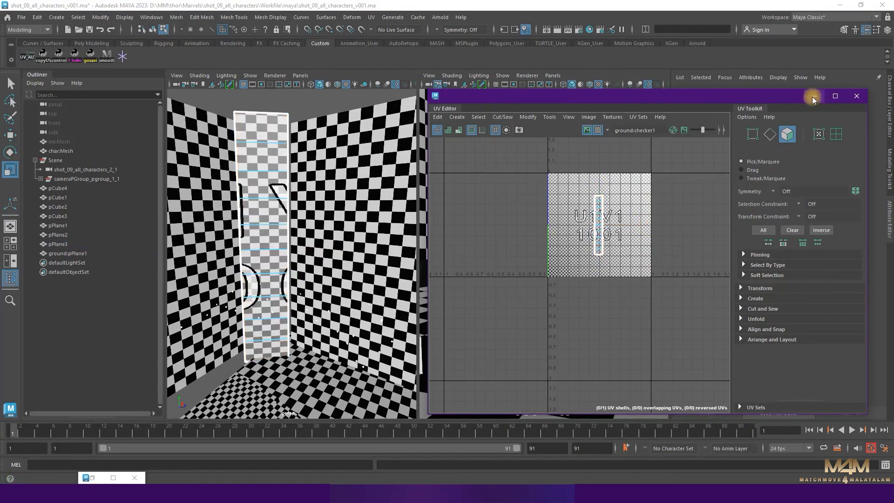
# - Put the UV Editor away, return to object selection and assign the ground checker material to pCube2
pyautogui.click(814, 96)
pyautogui.press('F8')
pyautogui.click(486, 270)
pyautogui.moveTo(486, 270); pyautogui.dragTo(502, 474, button='right')
pyautogui.keyDown('alt'); pyautogui.moveTo(247, 377); pyautogui.dragTo(334, 275); pyautogui.keyUp('alt')
# - Select pCube2's top faces and apply a planar mapping projected from the Y axis
pyautogui.press('F11')
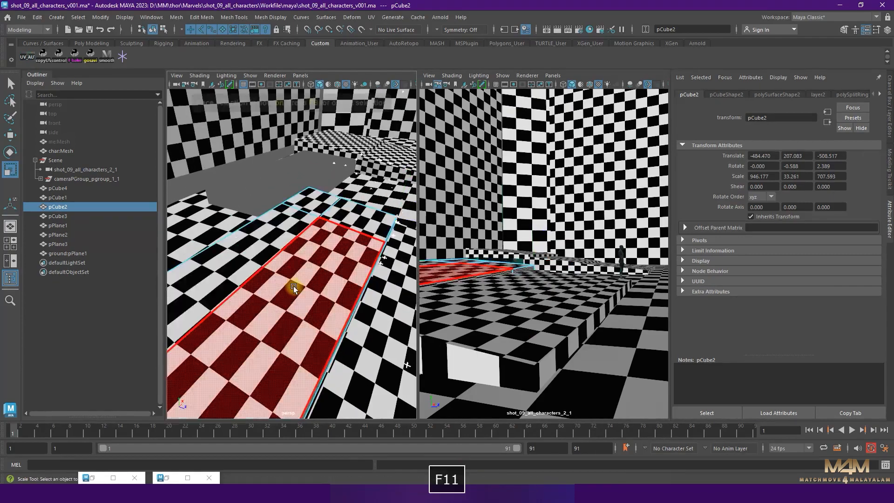
pyautogui.click(293, 285)
pyautogui.keyDown('shift'); pyautogui.click(366, 221); pyautogui.keyUp('shift')
pyautogui.keyDown('alt'); pyautogui.moveTo(366, 220); pyautogui.dragTo(340, 109); pyautogui.keyUp('alt')
pyautogui.click(371, 17)
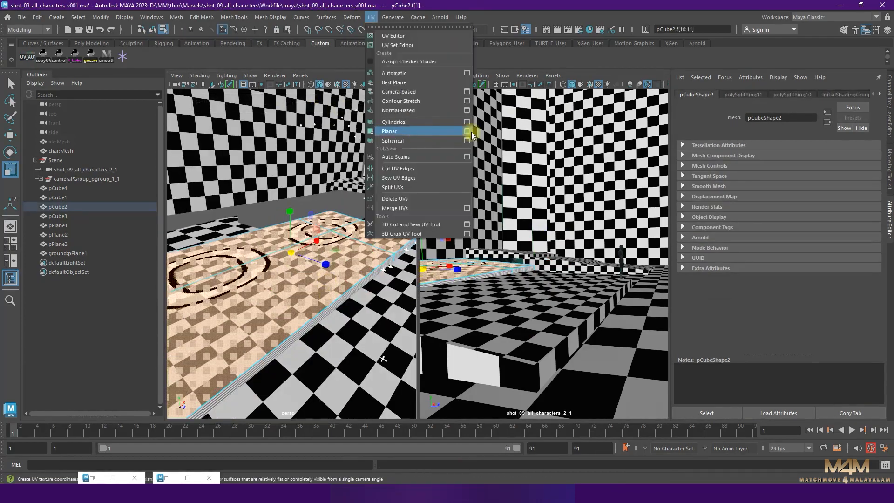
pyautogui.click(471, 129)
pyautogui.click(570, 303)
pyautogui.click(653, 301)
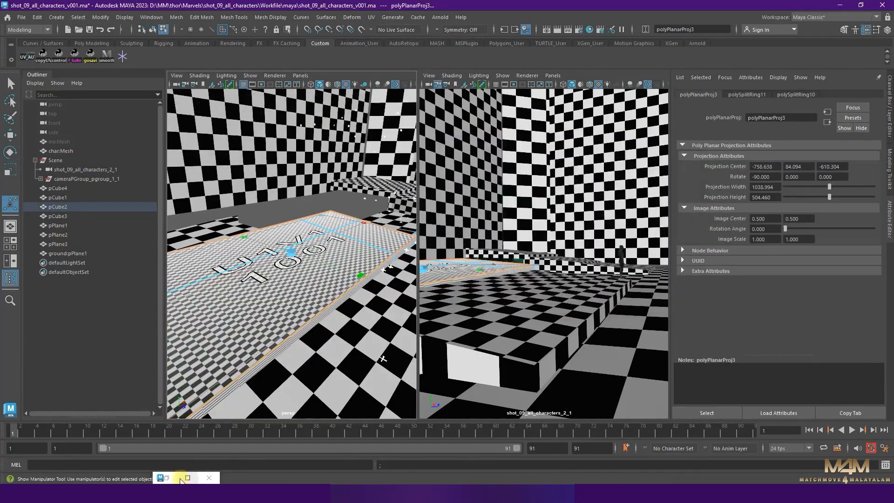
# - Select all four top faces of pCube2 and scale their UVs down so the checks match the surrounding surfaces
pyautogui.click(188, 478)
pyautogui.click(666, 205)
pyautogui.click(293, 275)
pyautogui.keyDown('shift'); pyautogui.click(305, 235); pyautogui.keyUp('shift')
pyautogui.keyDown('shift'); pyautogui.click(333, 223); pyautogui.keyUp('shift')
pyautogui.keyDown('shift'); pyautogui.click(359, 237); pyautogui.keyUp('shift')
pyautogui.keyDown('alt'); pyautogui.moveTo(359, 237); pyautogui.dragTo(312, 251, button='right'); pyautogui.keyUp('alt')
pyautogui.press('r')
pyautogui.keyDown('alt'); pyautogui.moveTo(351, 278); pyautogui.dragTo(405, 279); pyautogui.keyUp('alt')
pyautogui.moveTo(598, 226); pyautogui.dragTo(564, 218)
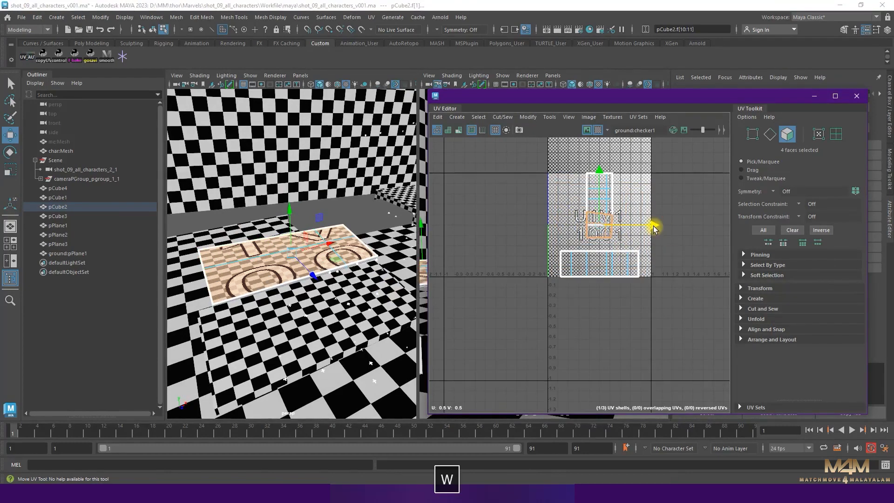
pyautogui.keyDown('alt'); pyautogui.moveTo(315, 300); pyautogui.dragTo(344, 280); pyautogui.keyUp('alt')
pyautogui.press('r')
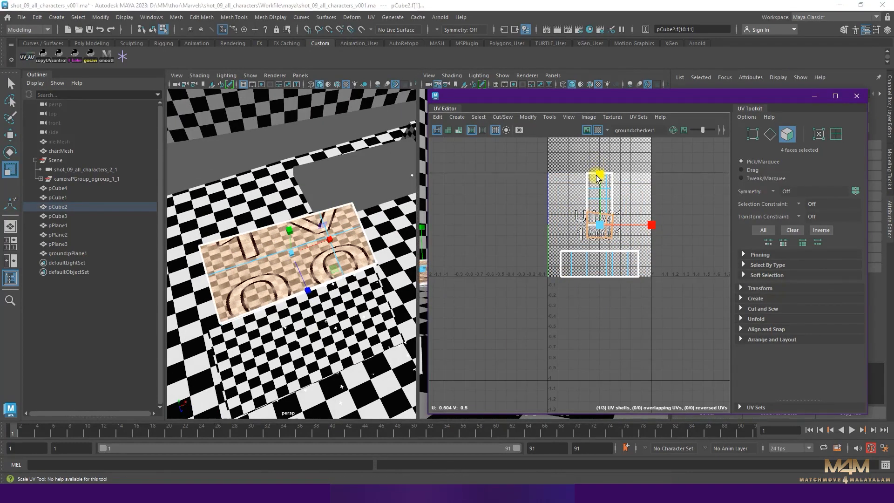
# - Return to object selection and assign the ground checker material to pCube3
pyautogui.keyDown('shift'); pyautogui.click(382, 175); pyautogui.keyUp('shift')
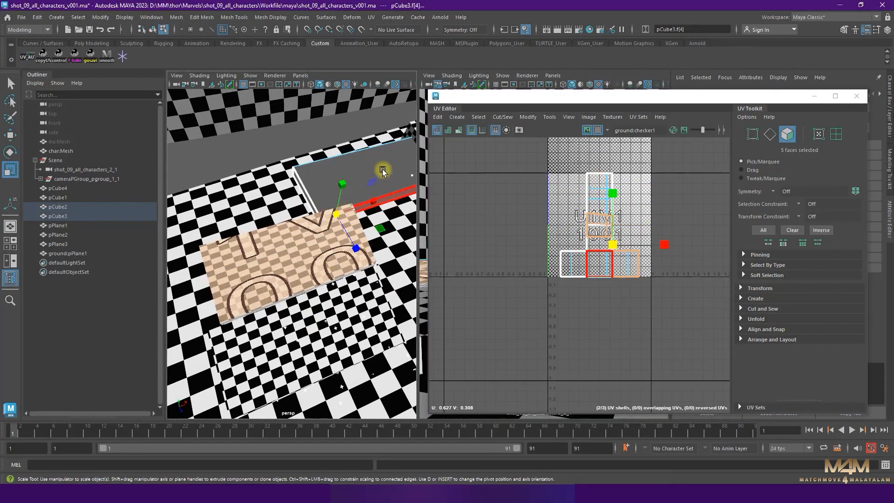
pyautogui.keyDown('alt'); pyautogui.moveTo(382, 176); pyautogui.dragTo(311, 228, button='middle'); pyautogui.keyUp('alt')
pyautogui.click(312, 228)
pyautogui.press('F8')
pyautogui.moveTo(344, 242); pyautogui.dragTo(401, 451, button='right')
pyautogui.click(321, 243)
pyautogui.click(345, 237)
pyautogui.keyDown('alt'); pyautogui.moveTo(345, 237); pyautogui.dragTo(330, 297); pyautogui.keyUp('alt')
# - Select the UVs of pCube2's side-face strip and scale them down vertically to even out the stretched checks
pyautogui.click(261, 316)
pyautogui.click(334, 293)
pyautogui.click(339, 294)
pyautogui.click(340, 294)
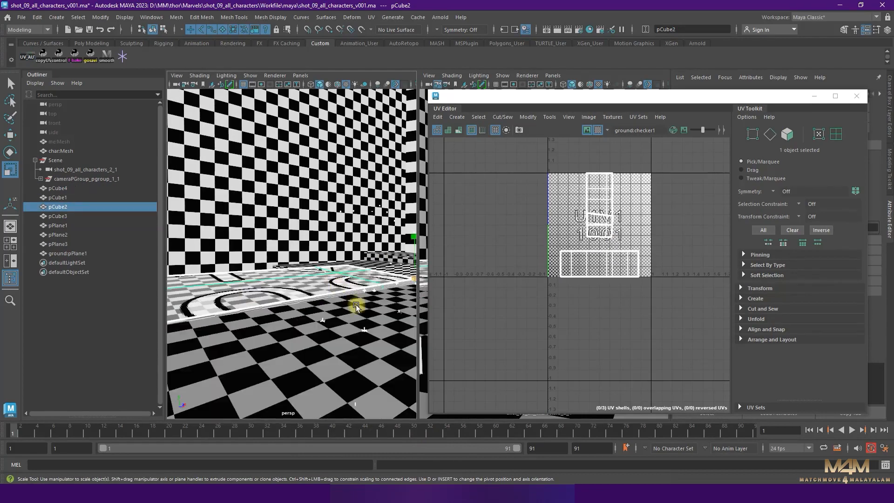
pyautogui.press('F11')
pyautogui.click(348, 291)
pyautogui.keyDown('shift'); pyautogui.click(401, 283); pyautogui.keyUp('shift')
pyautogui.keyDown('alt'); pyautogui.moveTo(210, 298); pyautogui.dragTo(284, 303, button='middle'); pyautogui.keyUp('alt')
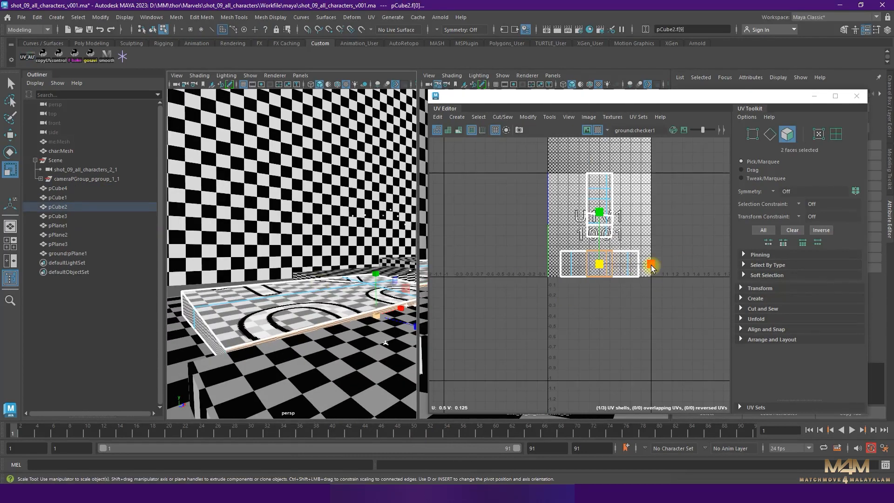
pyautogui.moveTo(599, 213); pyautogui.dragTo(599, 228)
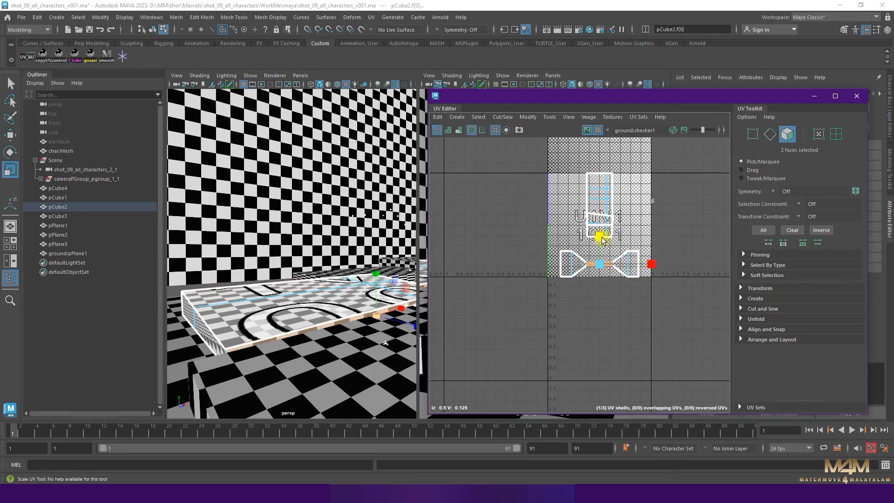
pyautogui.click(816, 135)
pyautogui.moveTo(604, 240)
pyautogui.mouseDown()
pyautogui.moveTo(601, 195)
pyautogui.moveTo(596, 248)
pyautogui.mouseUp()
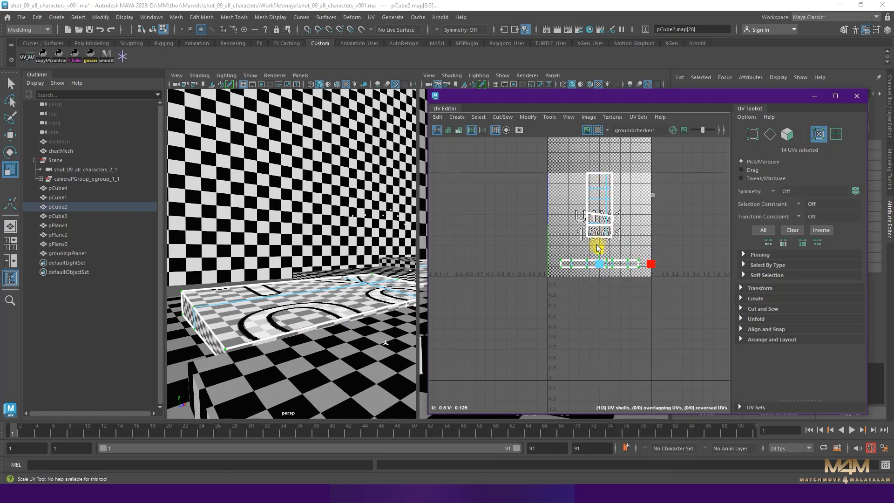
# - Try scaling the UVs of pCube3's side faces vertically and undo the change
pyautogui.moveTo(320, 317)
pyautogui.keyDown('alt'); pyautogui.mouseDown()
pyautogui.moveTo(293, 321)
pyautogui.moveTo(329, 307)
pyautogui.mouseUp(); pyautogui.keyUp('alt')
pyautogui.click(329, 308)
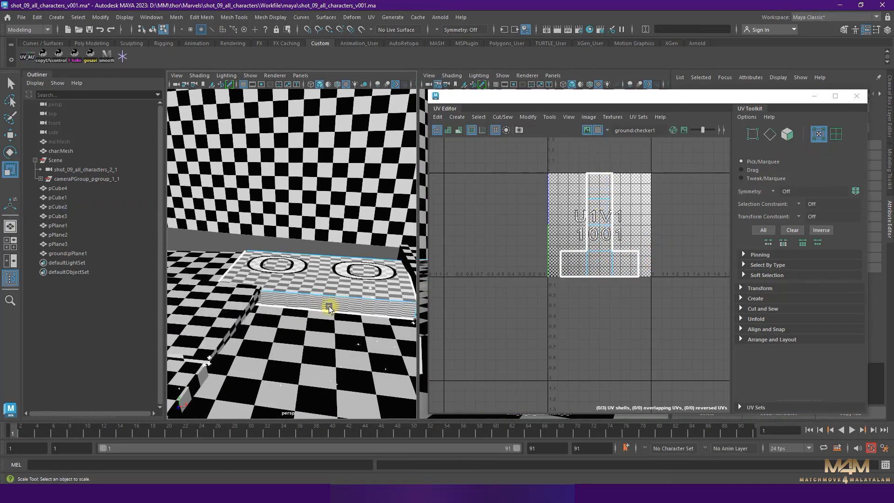
pyautogui.press('F11')
pyautogui.click(336, 305)
pyautogui.press('F12')
pyautogui.moveTo(648, 245); pyautogui.dragTo(541, 289)
pyautogui.moveTo(600, 212); pyautogui.dragTo(599, 264)
pyautogui.hotkey('ctrl', 'z')
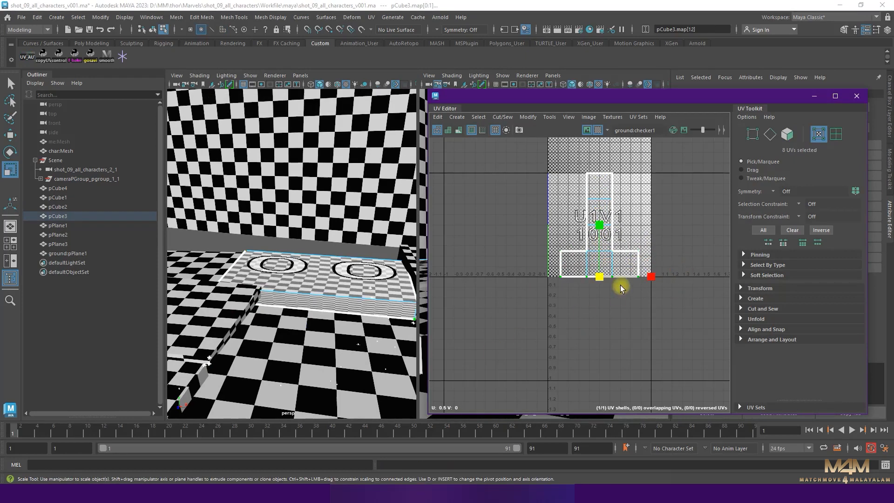
# - Save the scene in object selection mode and scrub the timeline back to frame 1
pyautogui.keyDown('alt'); pyautogui.moveTo(367, 342); pyautogui.dragTo(341, 320); pyautogui.keyUp('alt')
pyautogui.press('F8')
pyautogui.hotkey('ctrl', 's')
pyautogui.click(623, 304)
pyautogui.moveTo(727, 427); pyautogui.dragTo(12, 435)
# - Select all the boxes, planes and ground, maximize the shot camera view, turn on X-ray display and clear the selection
pyautogui.click(58, 188)
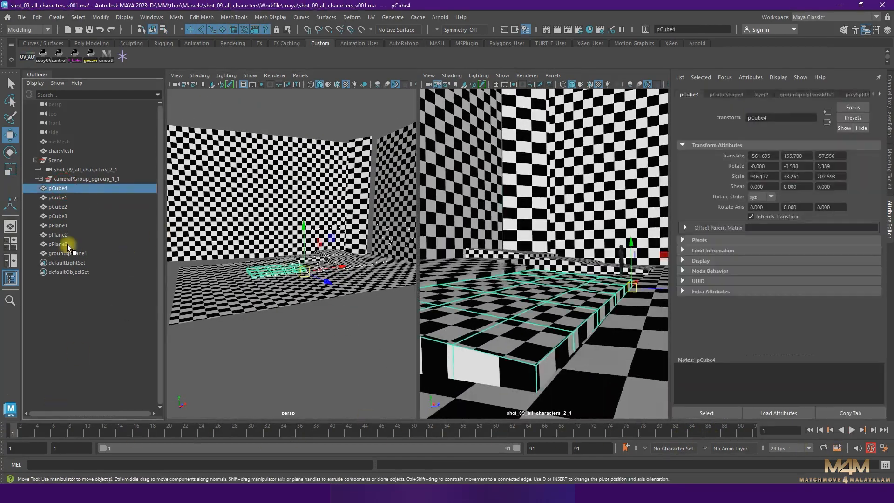
pyautogui.keyDown('shift'); pyautogui.click(67, 253); pyautogui.keyUp('shift')
pyautogui.press('space')
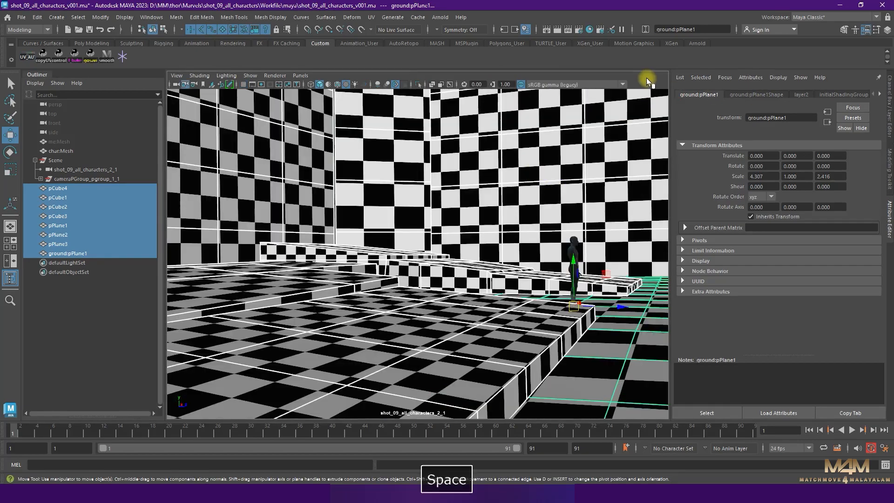
pyautogui.click(440, 85)
pyautogui.click(103, 323)
# - Play the shot through the camera to check the checkers against the plate, stop playback and save the scene
pyautogui.hotkey('alt', 'v')
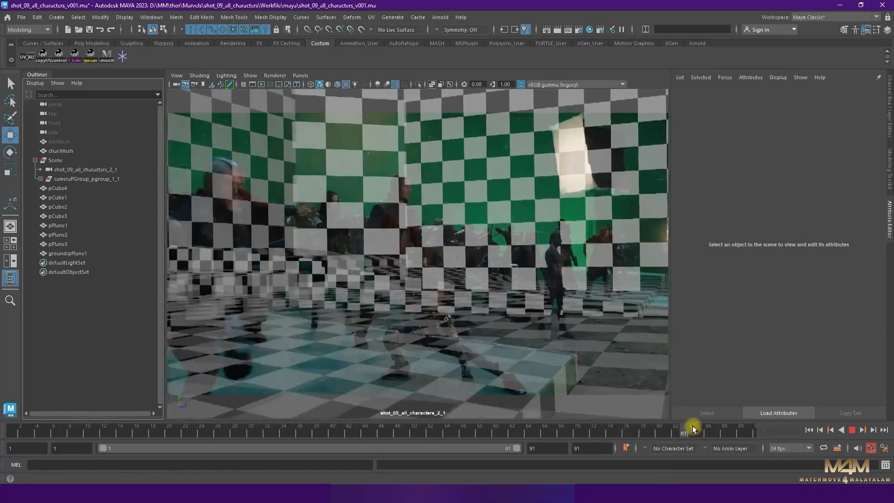
pyautogui.hotkey('alt', 'v')
pyautogui.hotkey('ctrl', 's')
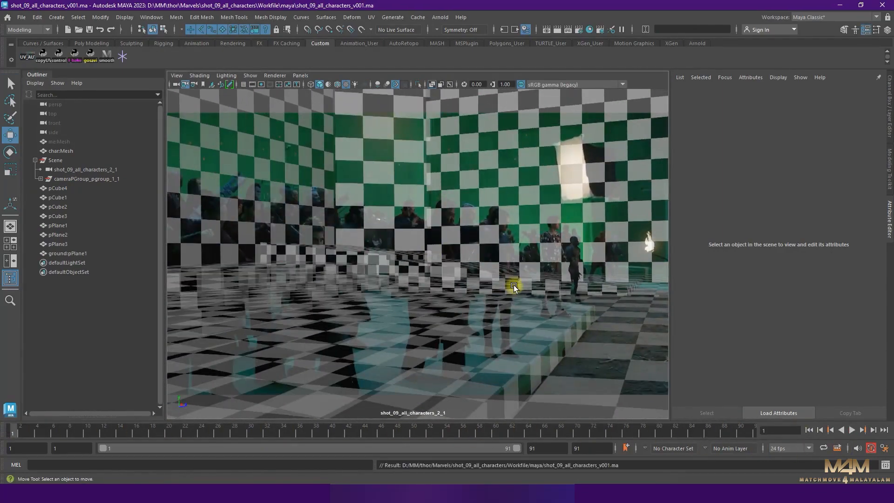
# - Turn on backface culling for pCube4, repeat it on pCube1 and return to the two-view layout
pyautogui.click(591, 323)
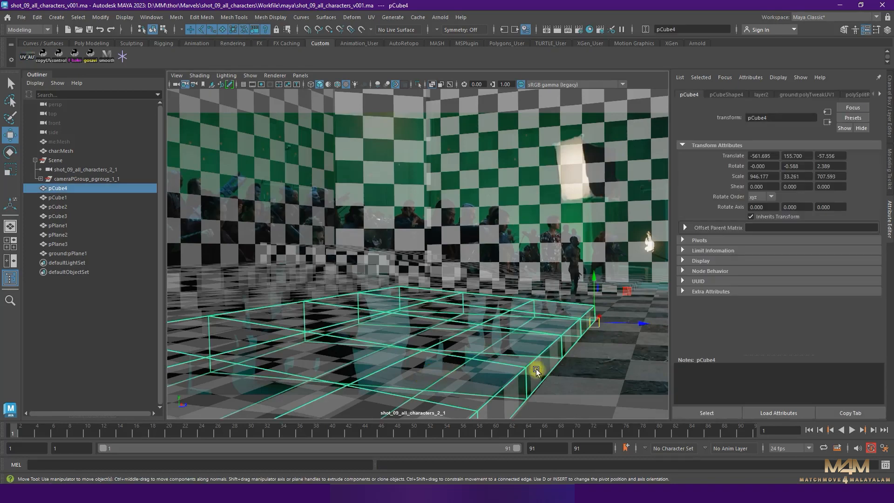
pyautogui.click(124, 16)
pyautogui.moveTo(209, 138)
pyautogui.click(338, 138)
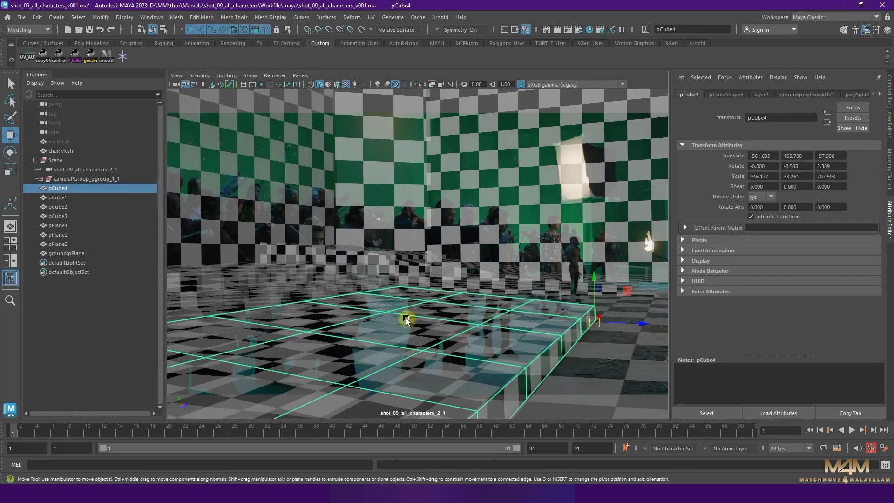
pyautogui.click(345, 284)
pyautogui.click(340, 244)
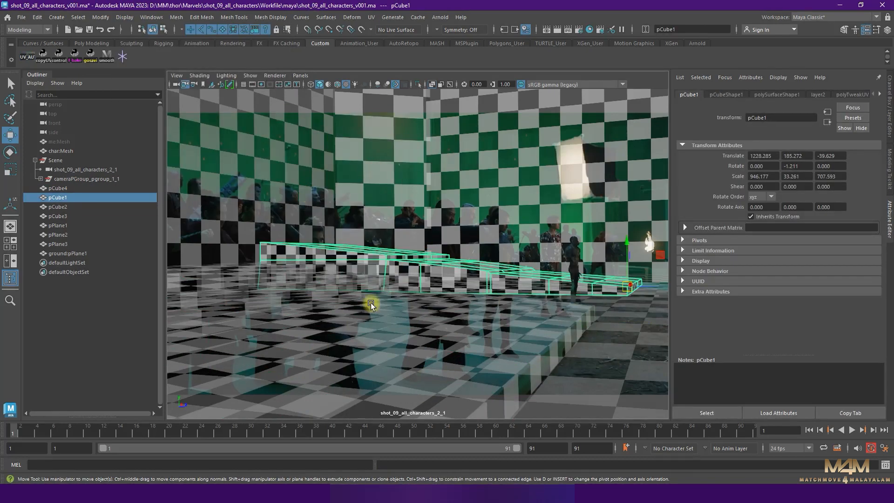
pyautogui.press('space')
pyautogui.press('g')
pyautogui.click(249, 363)
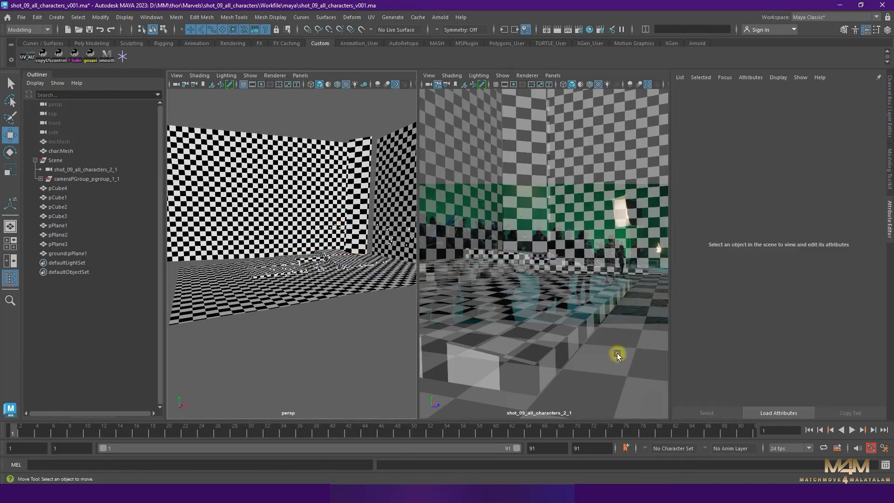
# - Maximize the shot camera view and turn off its X-ray display
pyautogui.click(617, 355)
pyautogui.click(357, 330)
pyautogui.click(644, 85)
pyautogui.press('space')
pyautogui.click(432, 84)
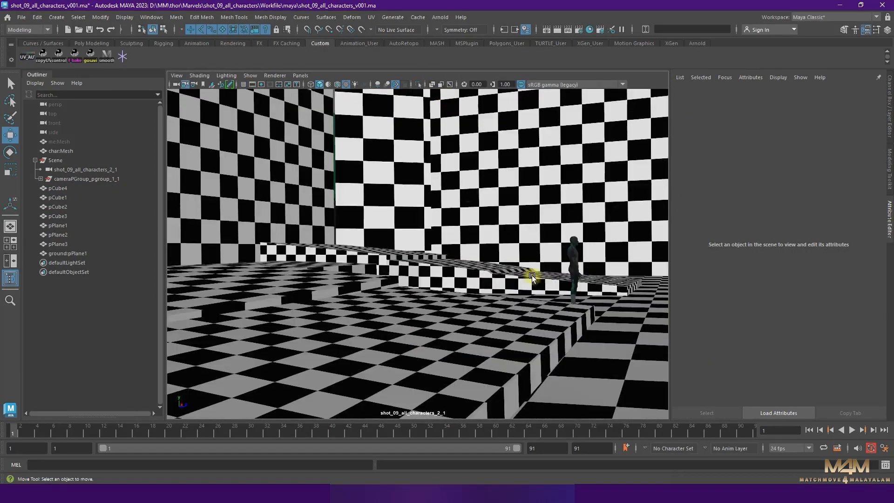
# - Open the shot camera's image plane attributes and edit the plate's depth setting
pyautogui.click(194, 84)
pyautogui.click(786, 94)
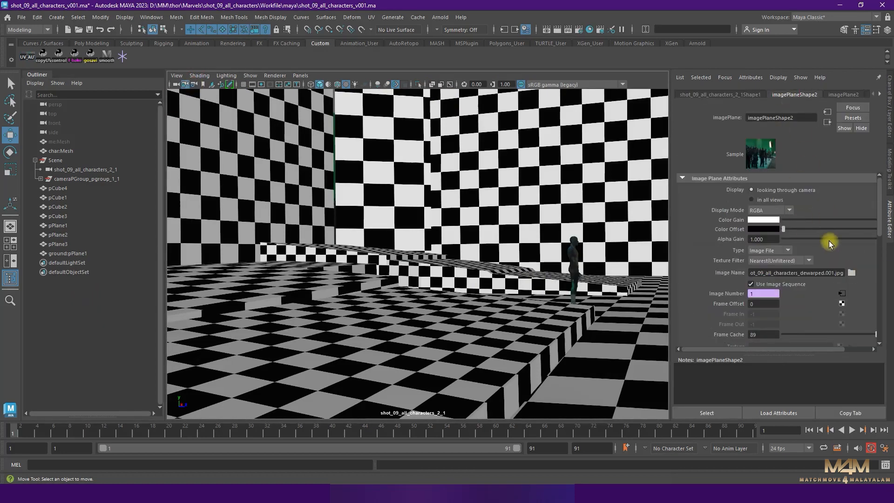
pyautogui.scroll(-3, 768, 242)
pyautogui.click(768, 251)
pyautogui.press('BackSpace')
pyautogui.press('Return')
pyautogui.scroll(3, 781, 212)
pyautogui.scroll(-3, 782, 279)
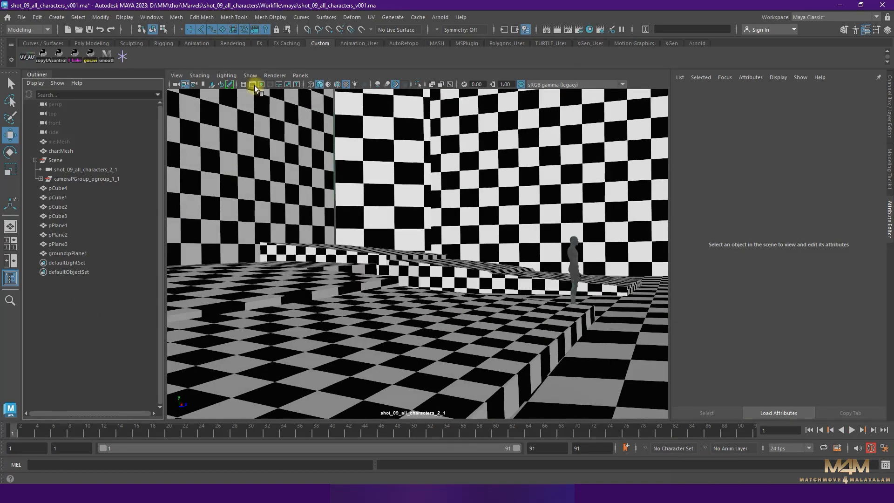
# - Turn on the gate display in the shot camera view, play the checkered scene from frame 1 and stop playback
pyautogui.click(254, 84)
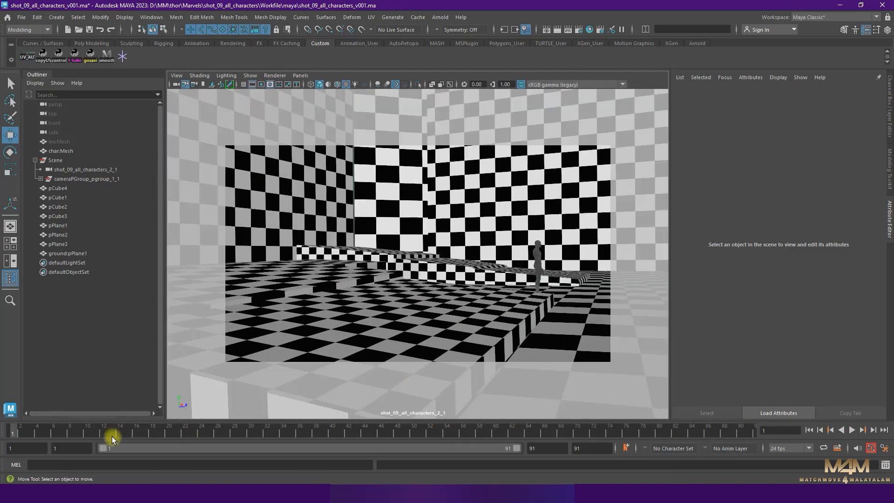
pyautogui.click(13, 430)
pyautogui.hotkey('alt', 'v')
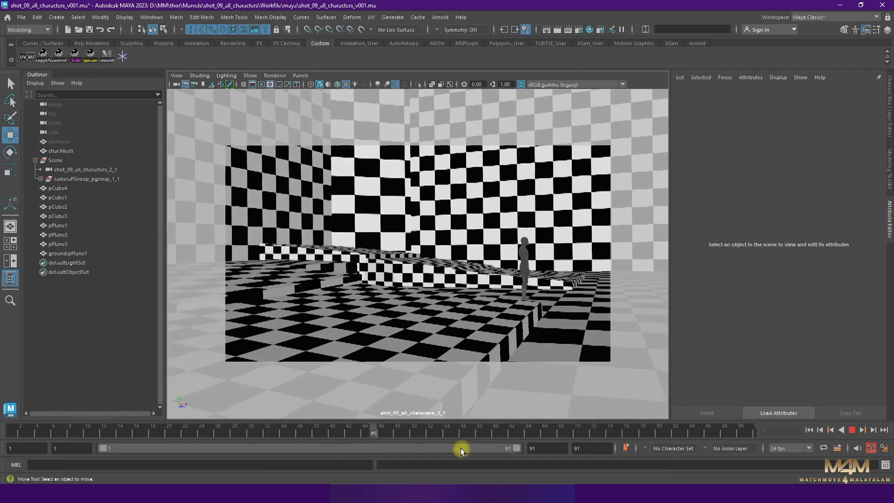
pyautogui.hotkey('alt', 'shift', 'v')
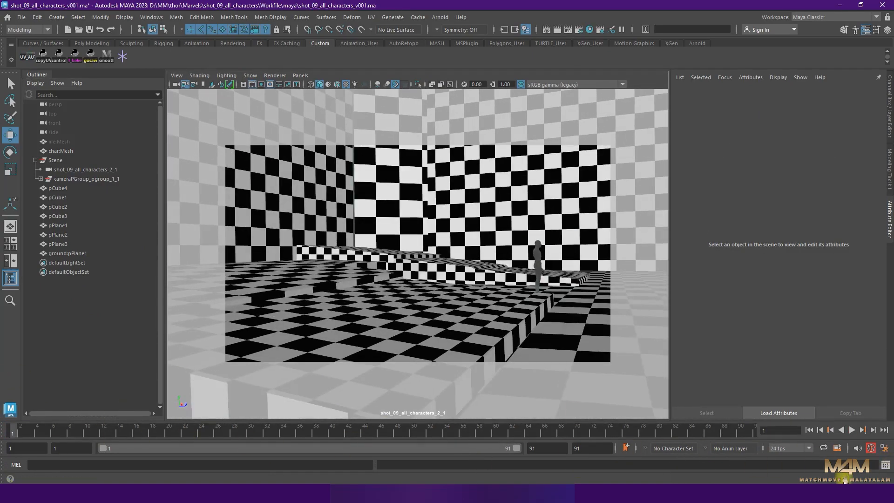
# - Compare wireframe with the plate, overlay wireframe on X-rayed checkers, and play the full-size shot camera view before stopping playback
pyautogui.click(329, 84)
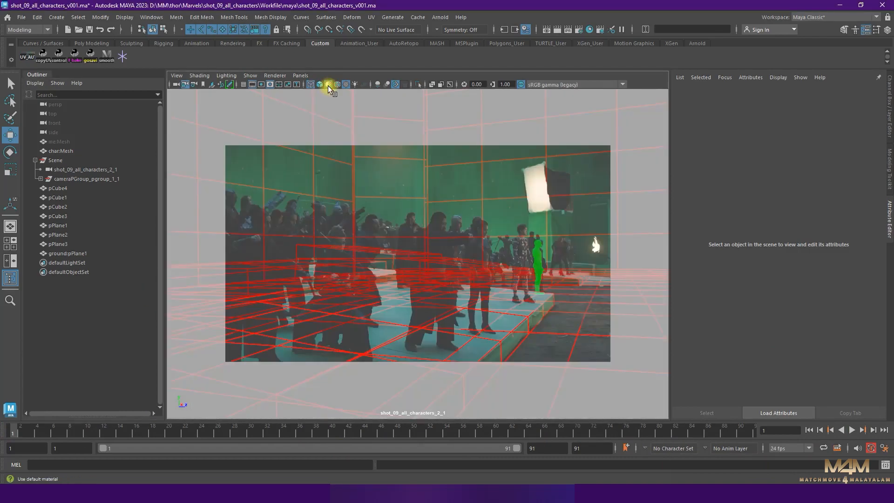
pyautogui.click(311, 85)
pyautogui.click(328, 85)
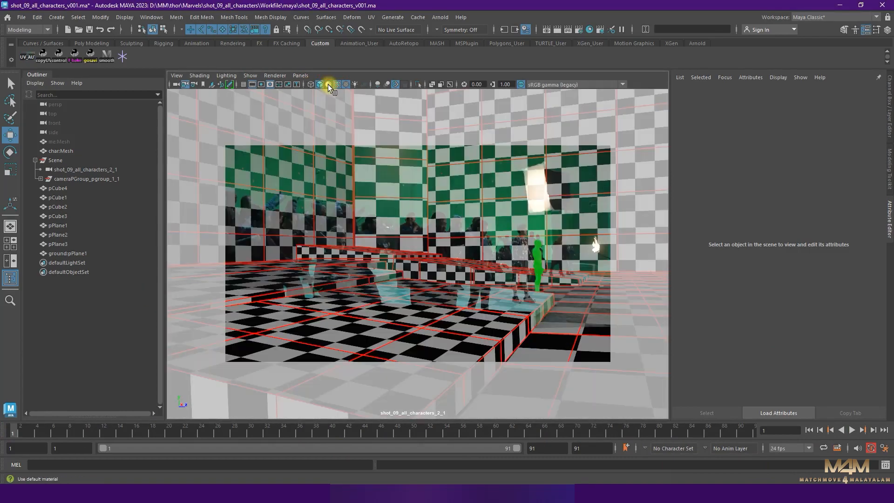
pyautogui.hotkey('alt', 'v')
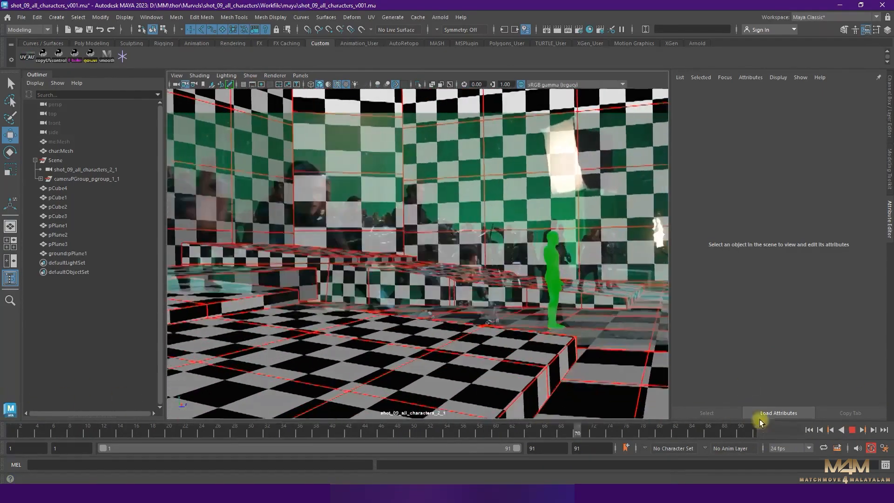
pyautogui.hotkey('alt', 'v')
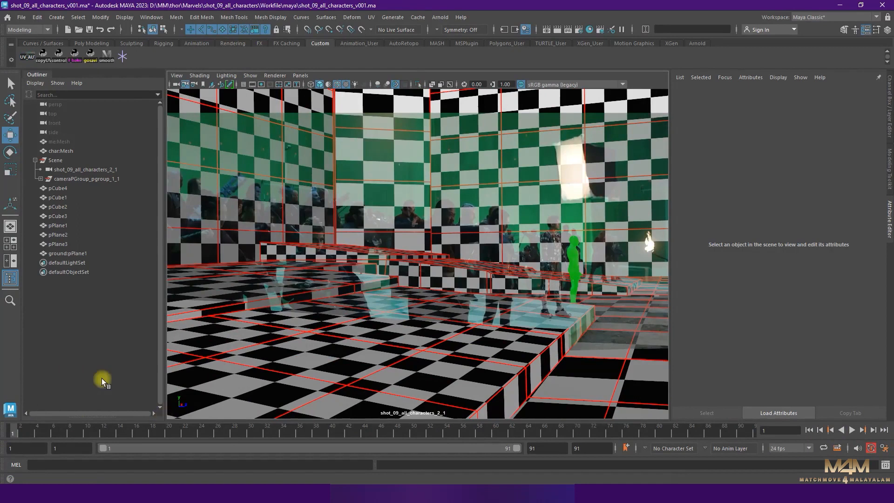
# - Switch to 3DEqualizer4, play the tracked shot with the wireframe geometry over the plate and stop playback
pyautogui.hotkey('alt', 'Tab')
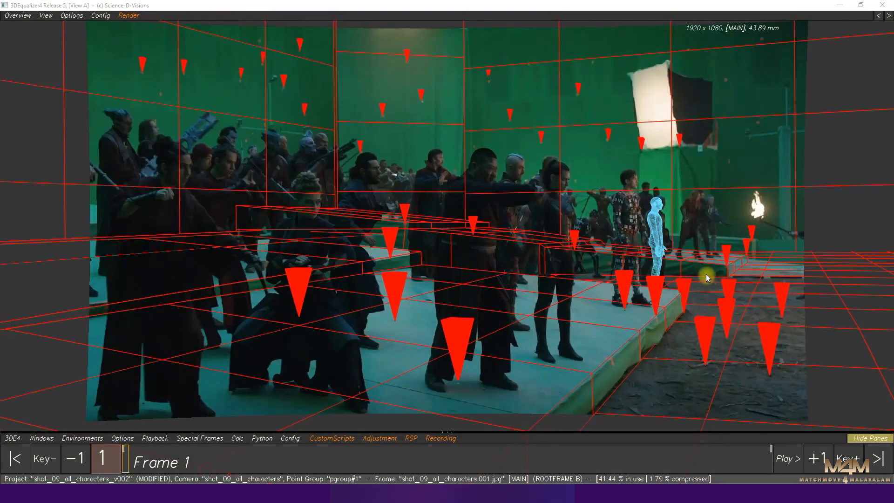
pyautogui.press('space')
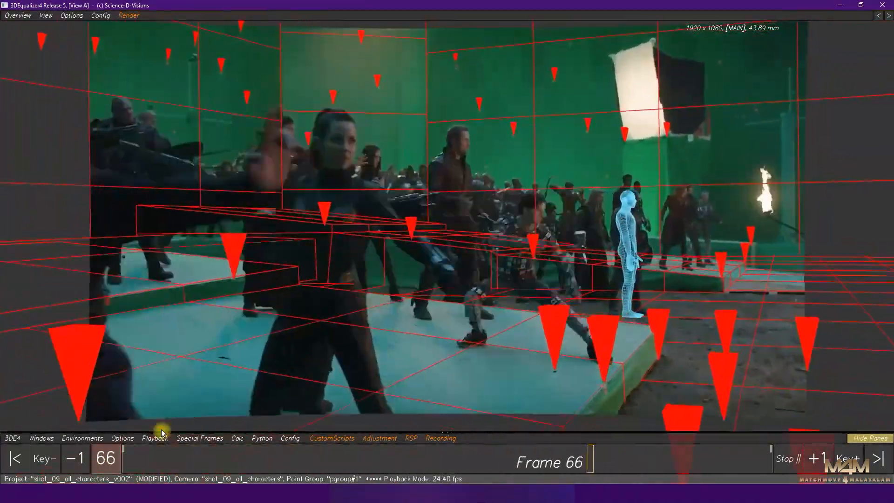
pyautogui.press('space')
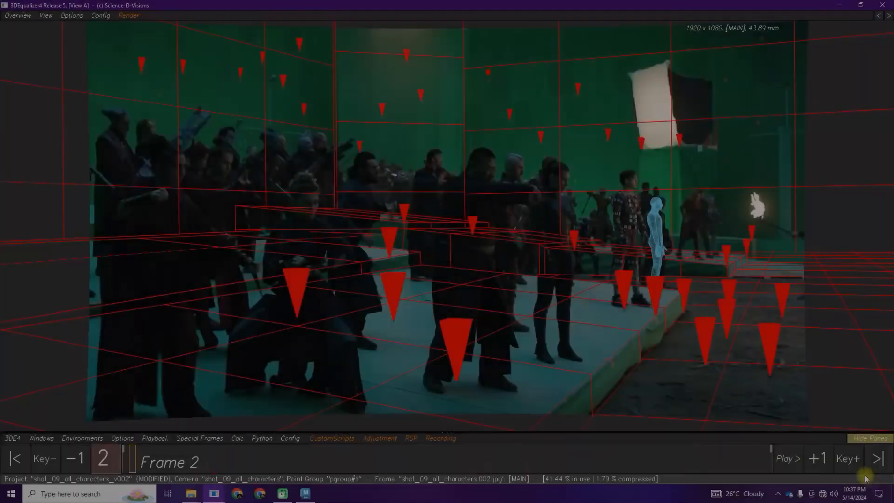